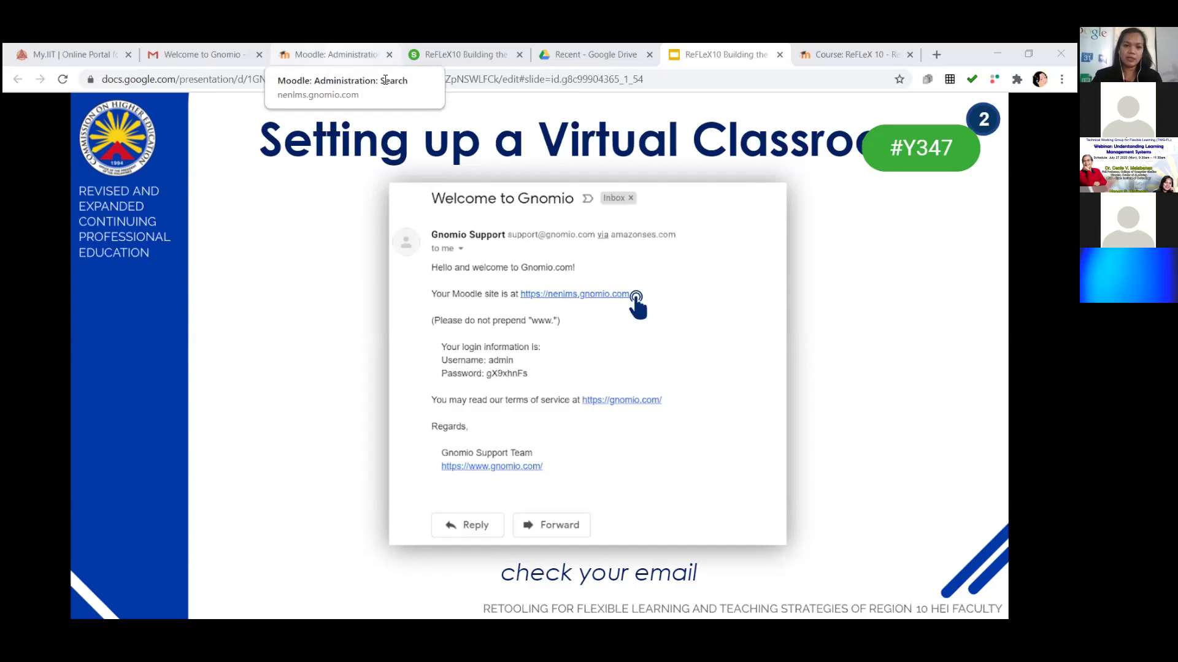
# Step: Switch to the Moodle site and open its Dashboard
pyautogui.click(336, 54)
pyautogui.click(61, 158)
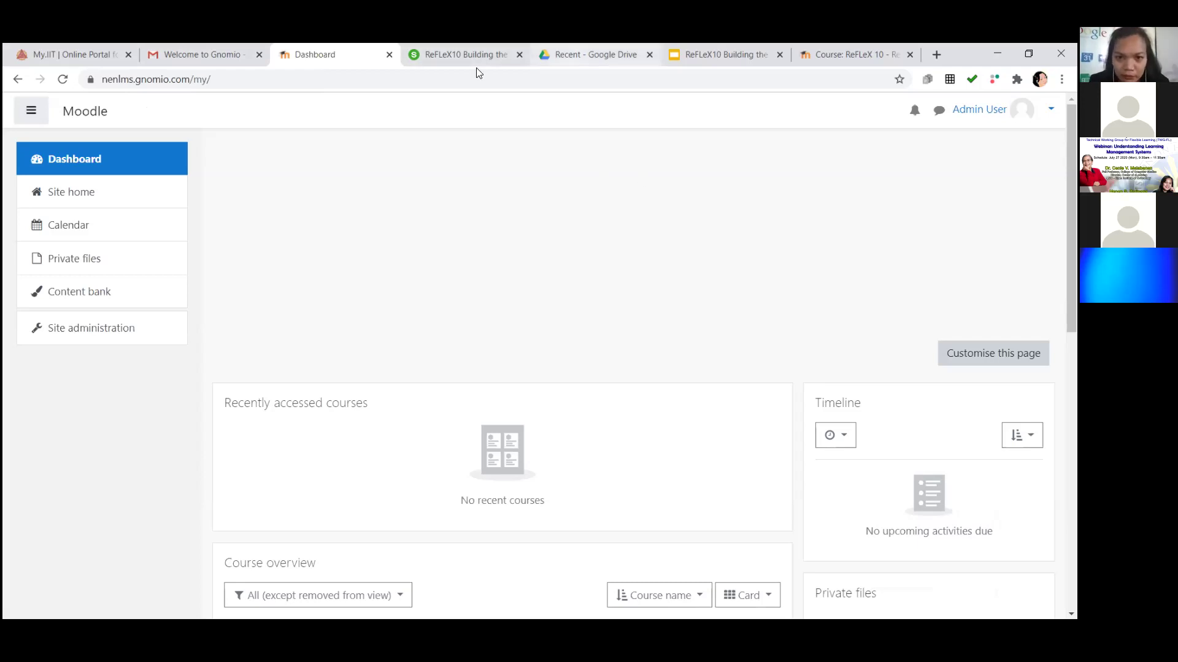
# Step: Return to the Google Slides presentation and advance through the access, plans and sign-in slides to the "welcome to your LMS" slide
pyautogui.click(589, 55)
pyautogui.hotkey('ctrl', 'Tab')
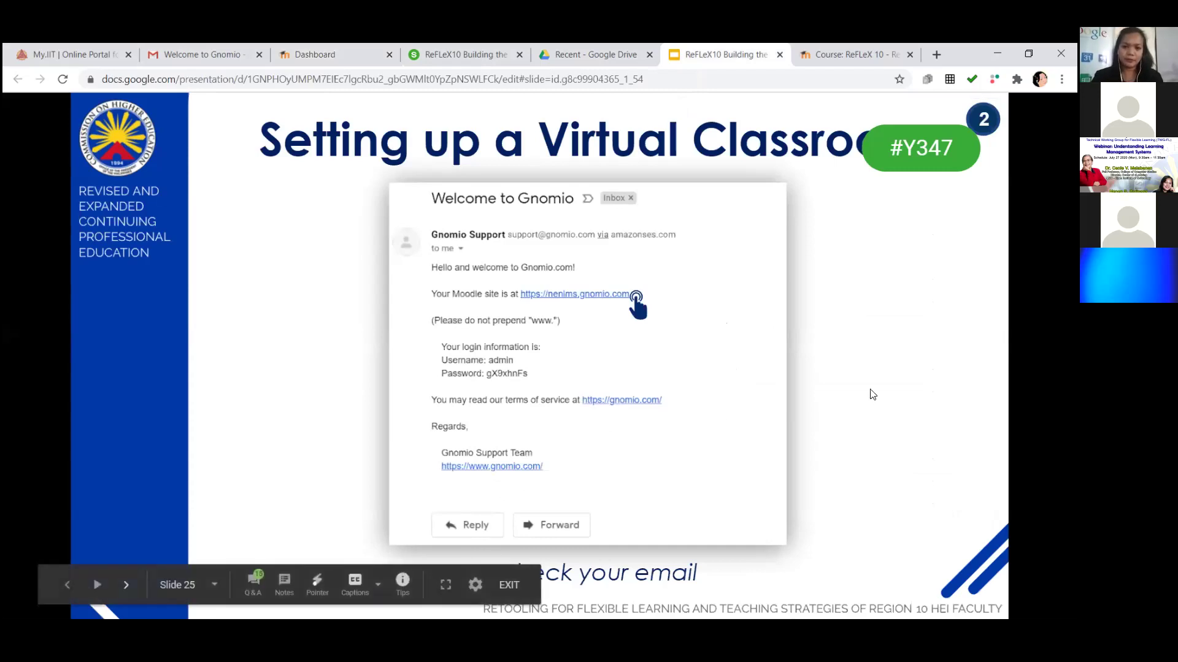
pyautogui.press('Right')
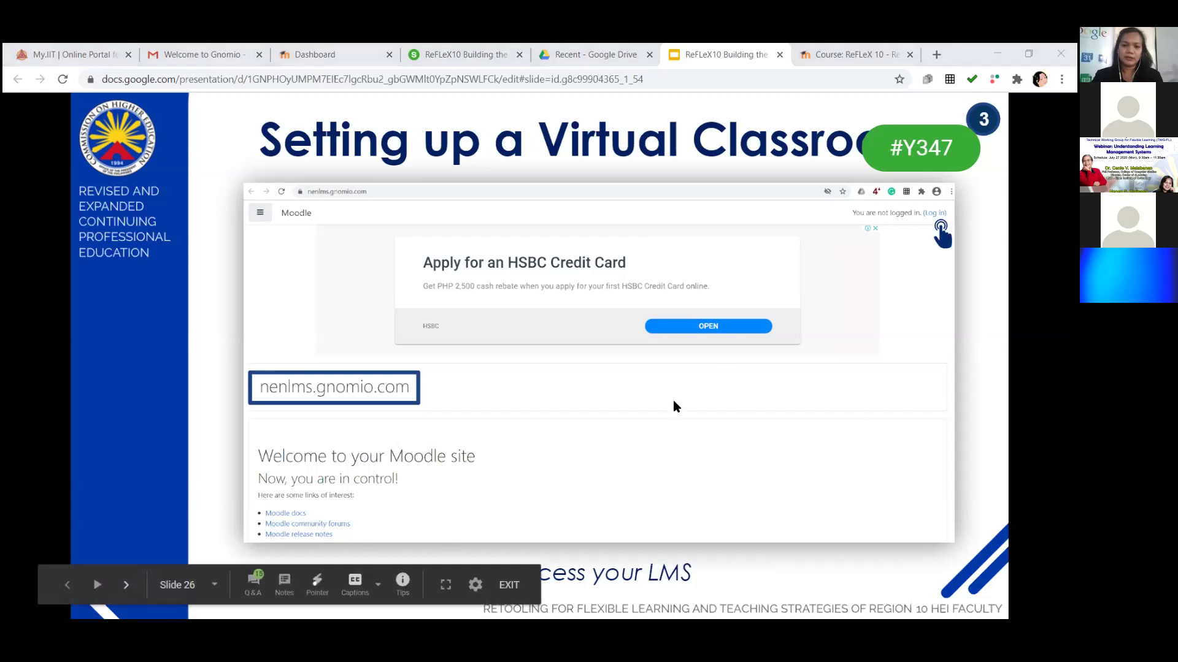
pyautogui.click(771, 420)
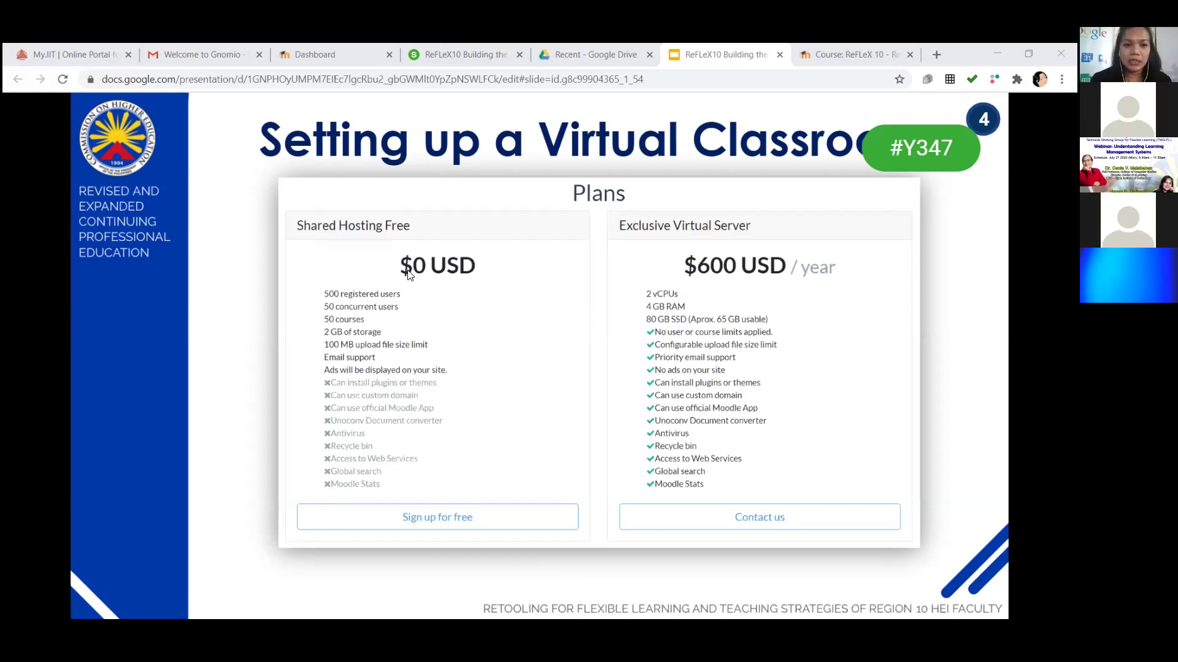
pyautogui.click(691, 406)
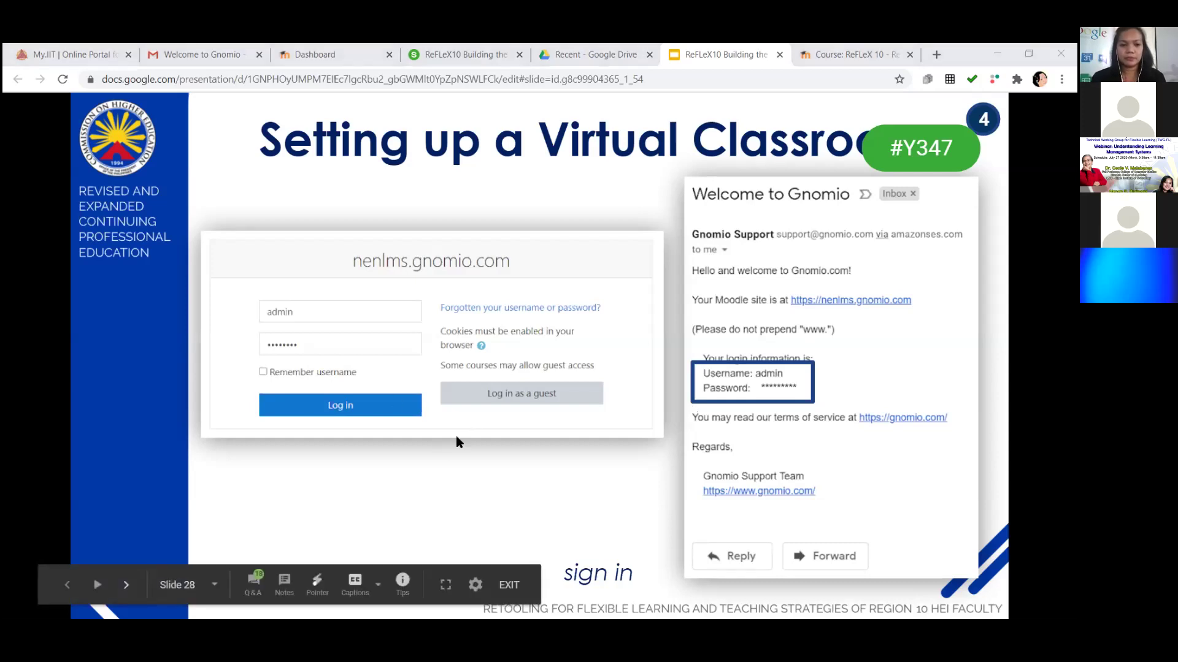
pyautogui.press('Right')
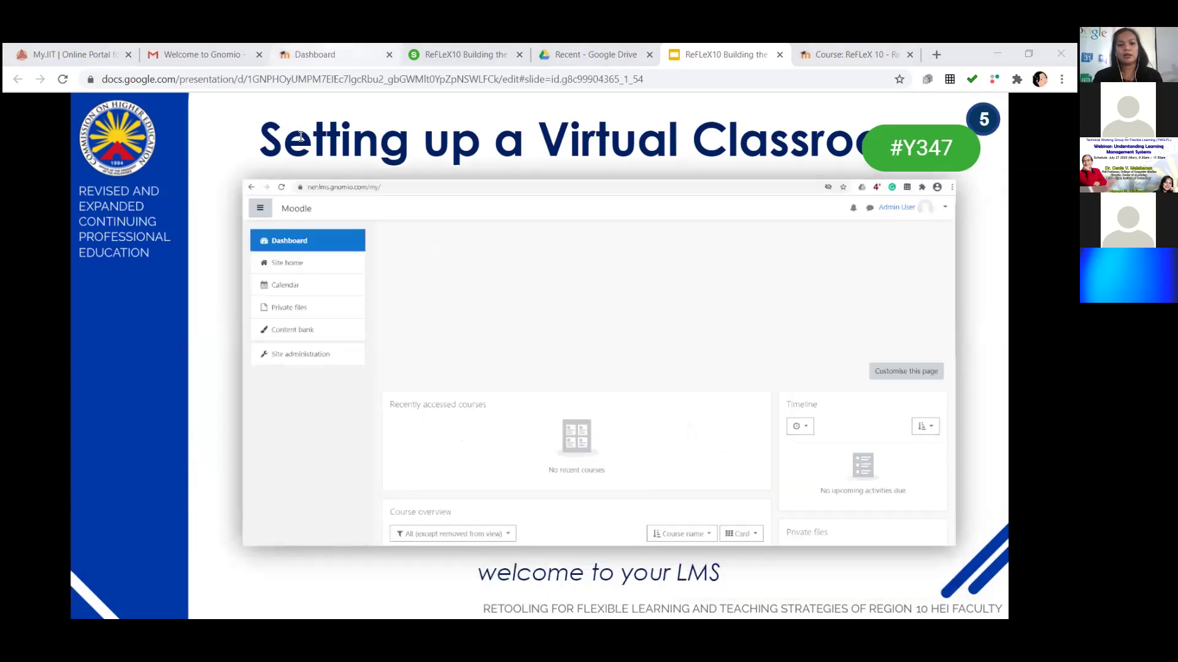
# Step: View the Moodle dashboard briefly, return to the Google Slides presentation and advance it to the "Quick Demo" slide
pyautogui.hotkey('ctrl', '3')
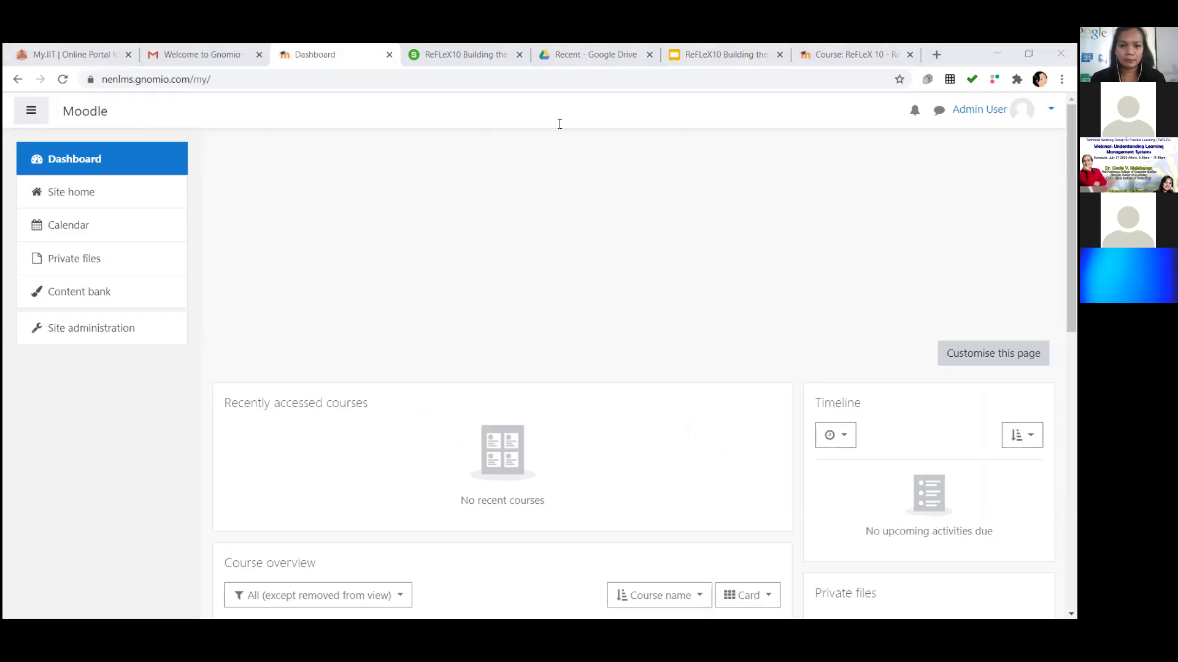
pyautogui.click(452, 262)
pyautogui.hotkey('ctrl', '5')
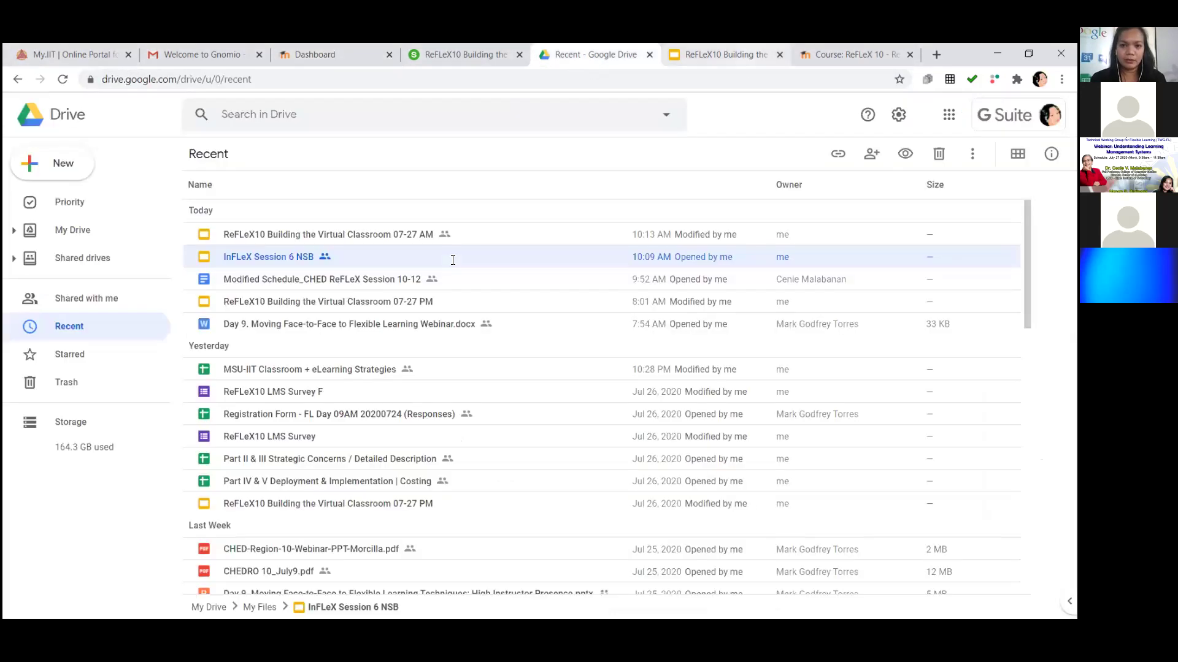
pyautogui.hotkey('ctrl', '6')
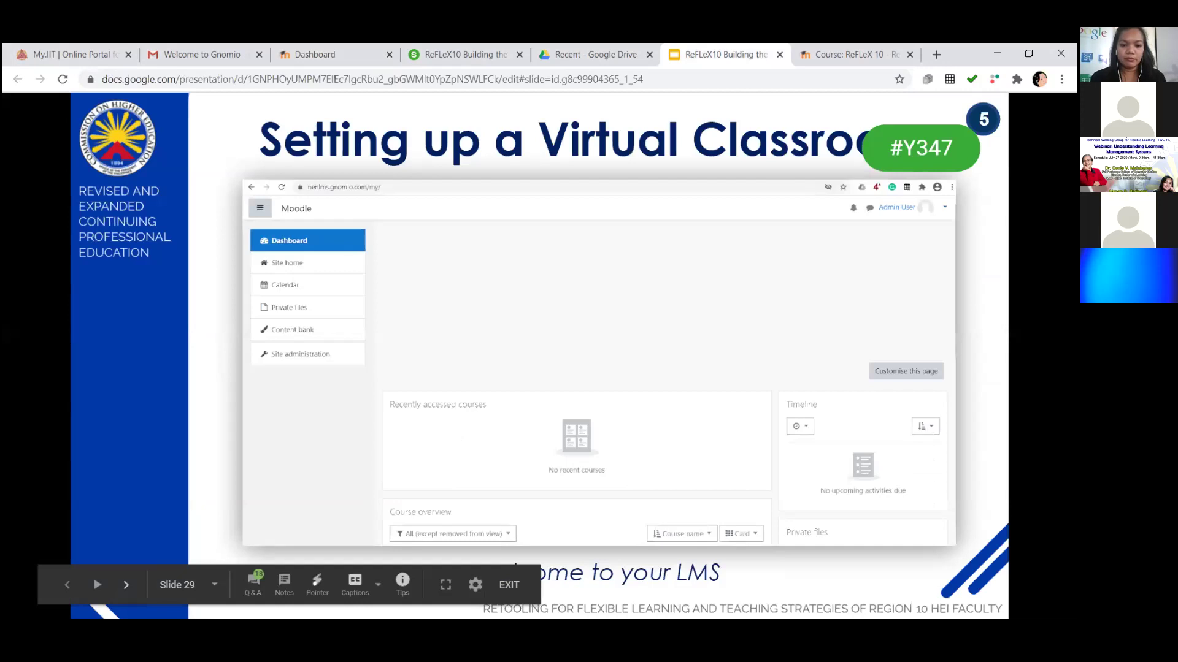
pyautogui.press('Right')
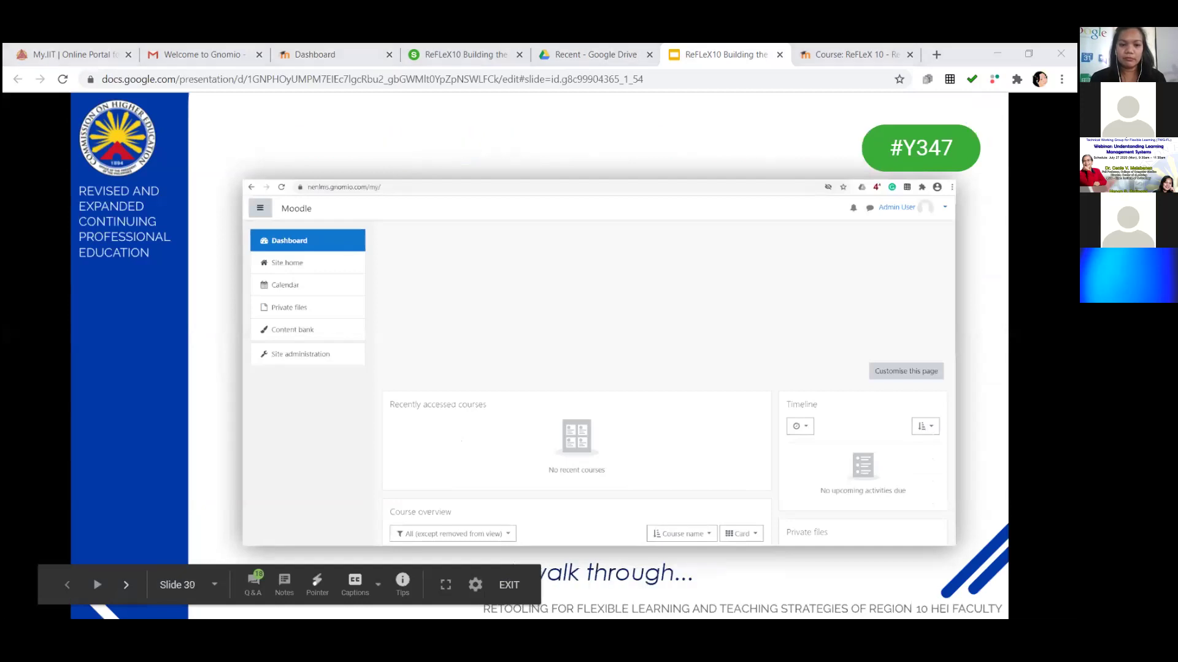
pyautogui.press('Right')
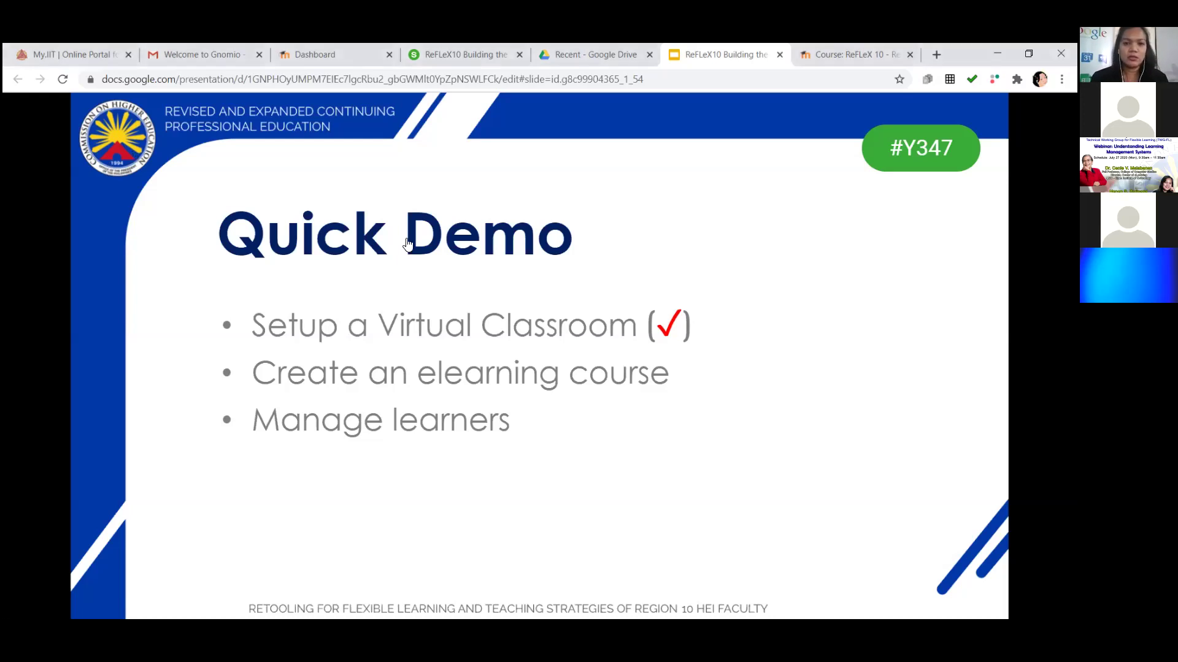
# Step: Glance at the Moodle dashboard, return to the slideshow and advance it to the "Creating a course" slide
pyautogui.click(339, 64)
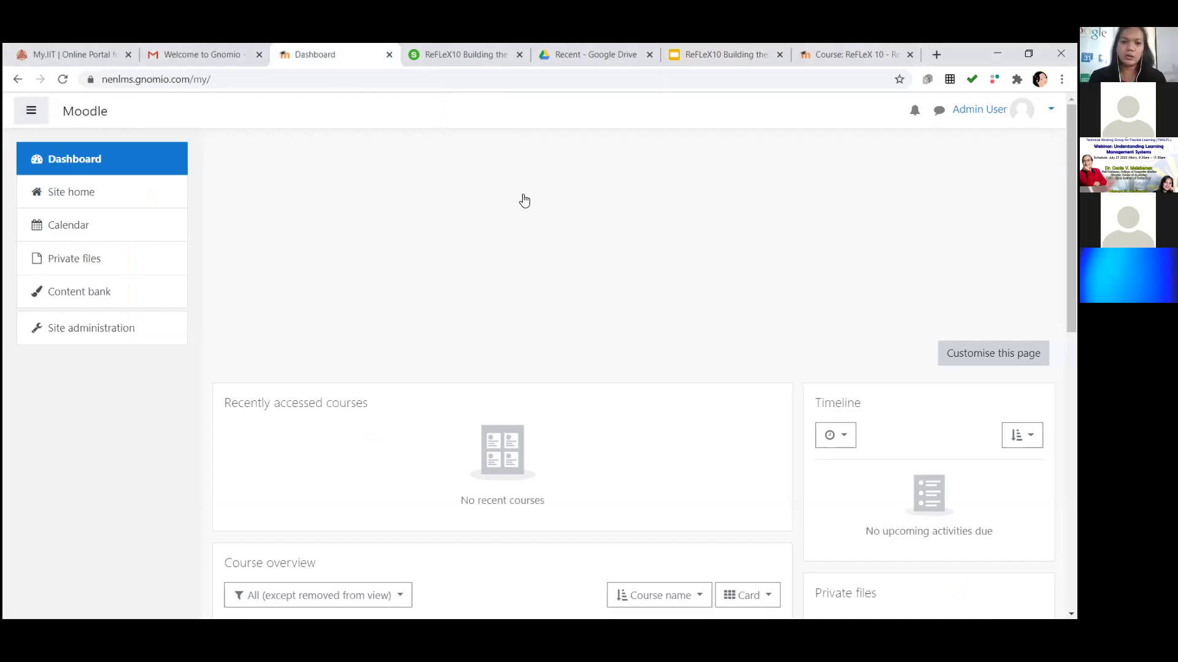
pyautogui.hotkey('ctrl', '6')
pyautogui.click(853, 453)
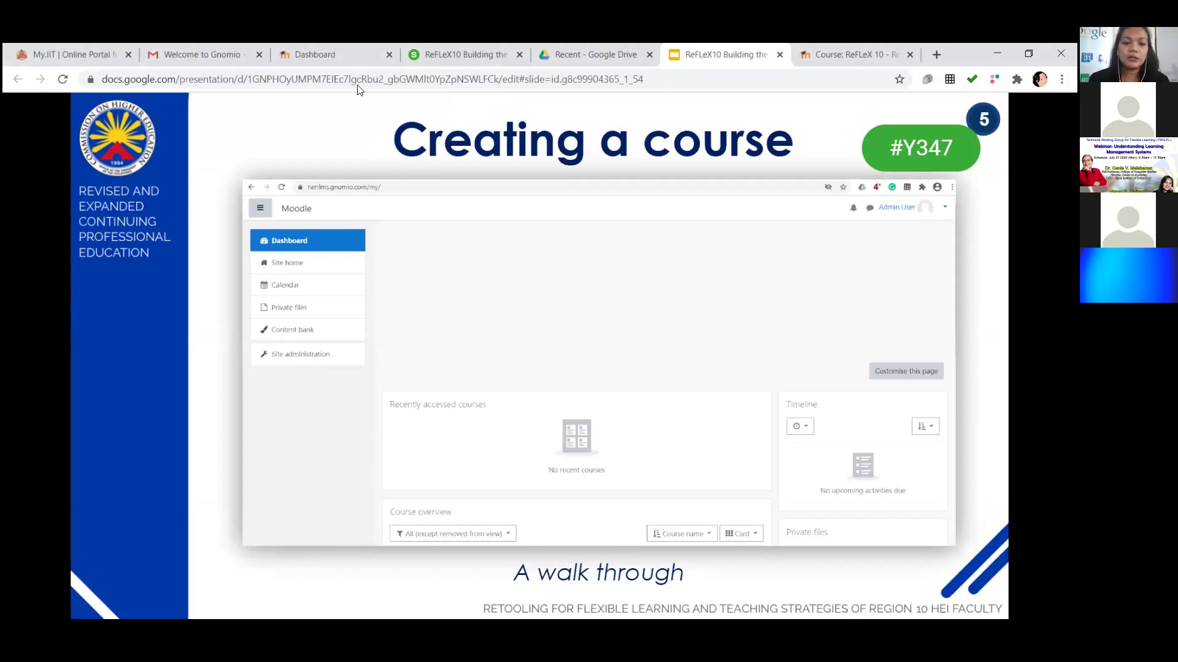
# Step: Switch to the Moodle dashboard and examine the options in the Admin User account menu, closing it again
pyautogui.click(319, 56)
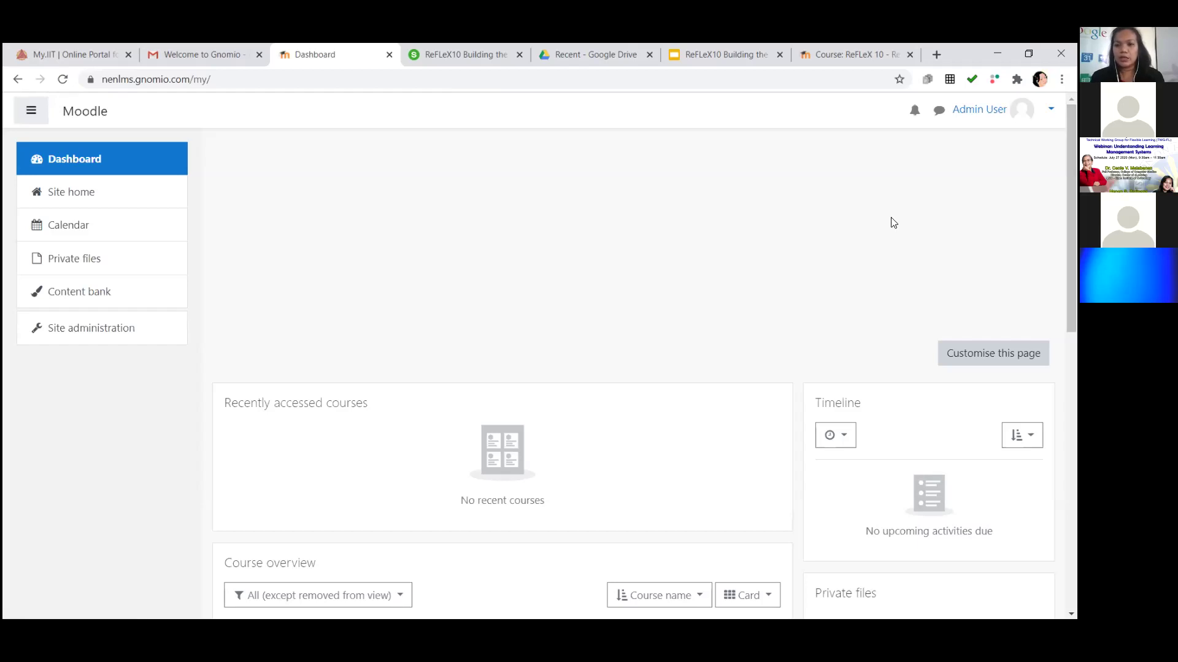
pyautogui.click(982, 109)
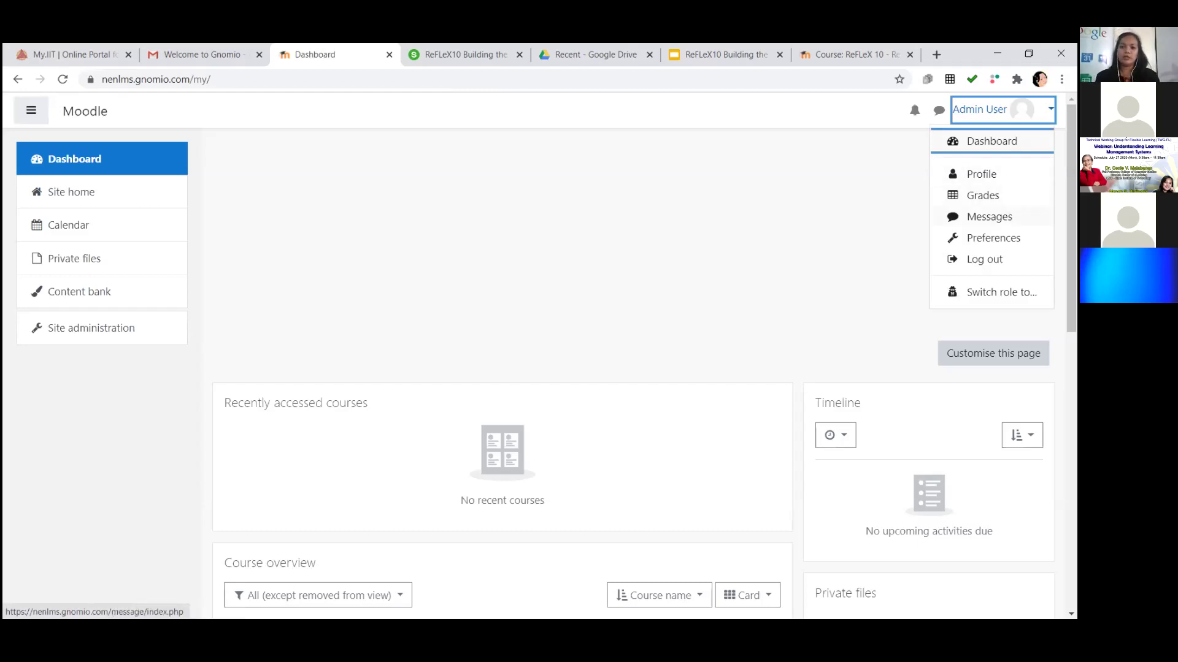
pyautogui.scroll(-6, 671, 279)
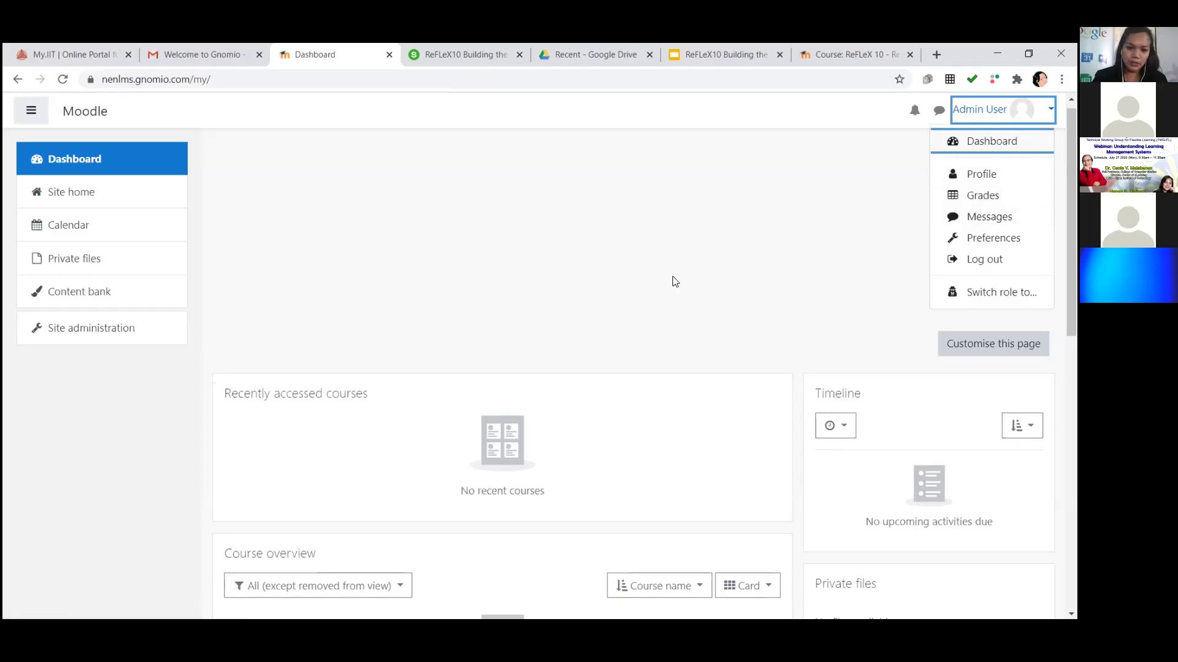
pyautogui.scroll(6, 675, 383)
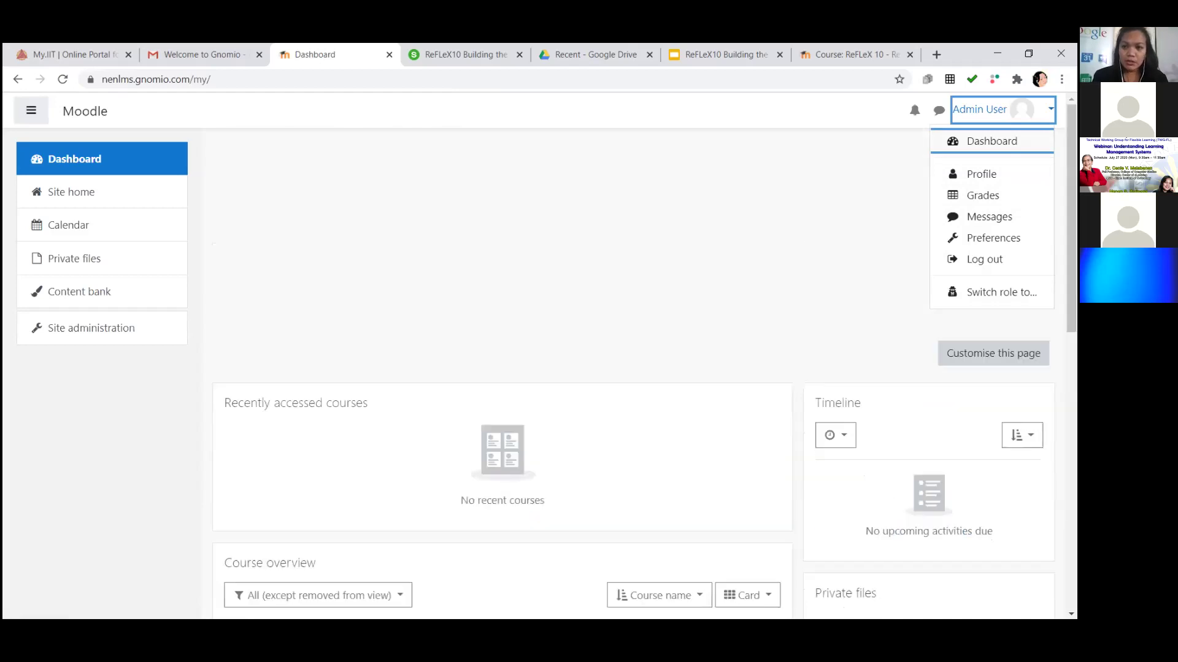
pyautogui.click(993, 109)
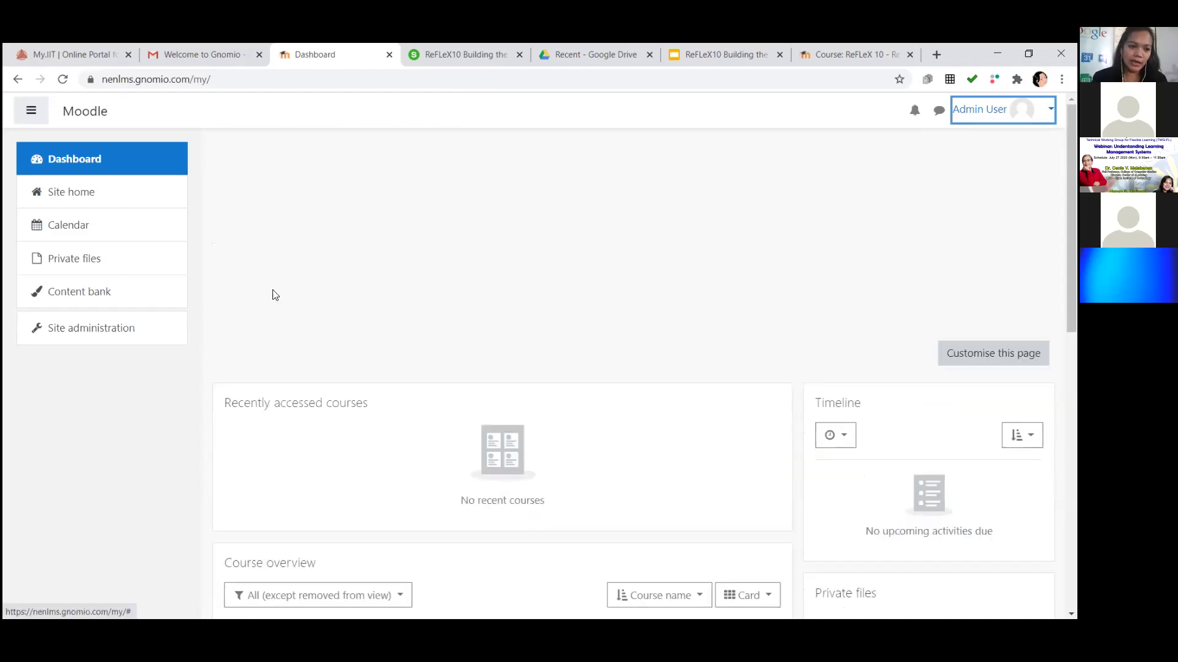
# Step: Open Moodle's Site administration and look through its Users, Courses, Grades and Plugins categories
pyautogui.click(110, 330)
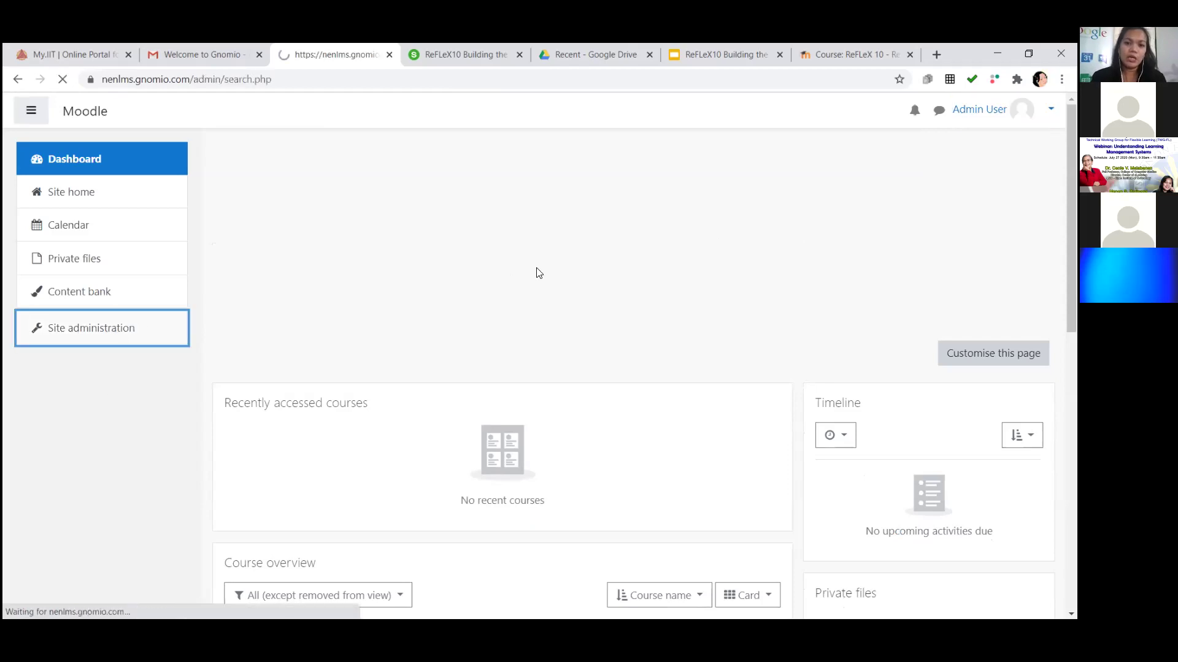
pyautogui.scroll(-3, 614, 316)
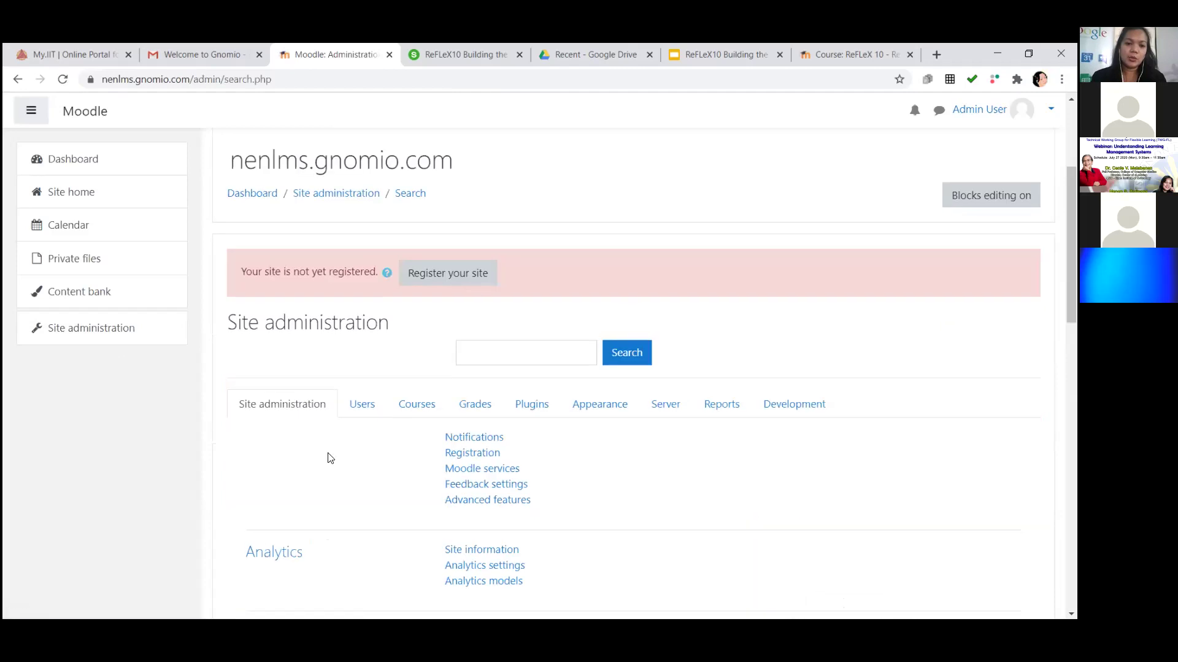
pyautogui.click(358, 407)
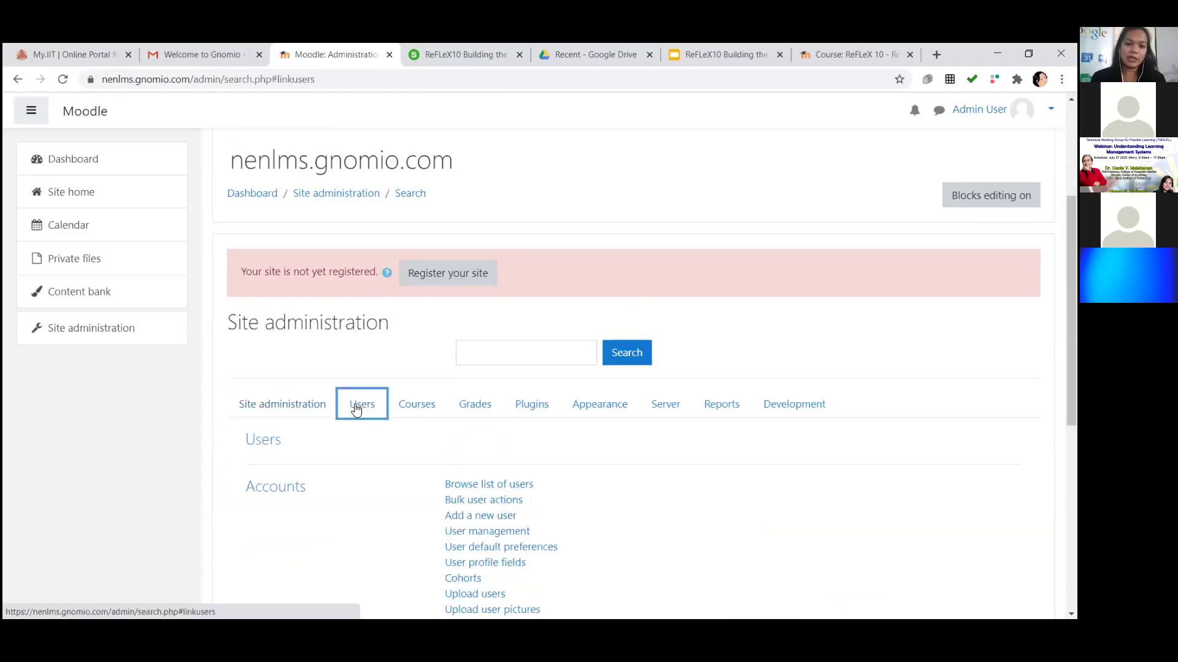
pyautogui.click(422, 407)
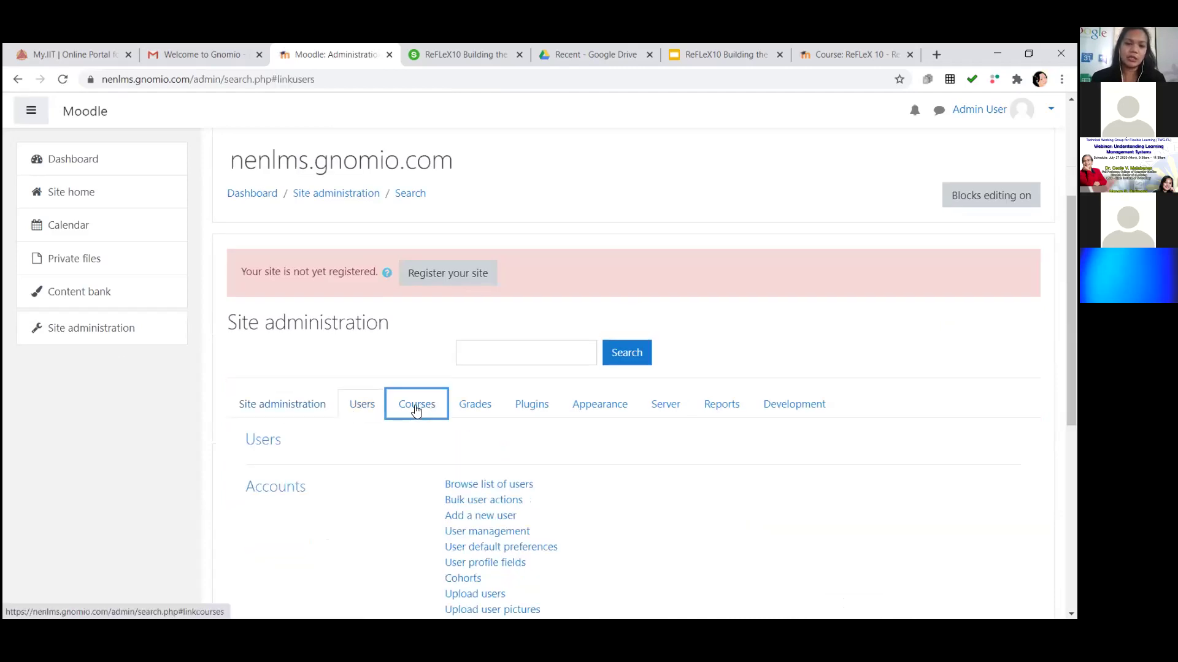
pyautogui.click(477, 408)
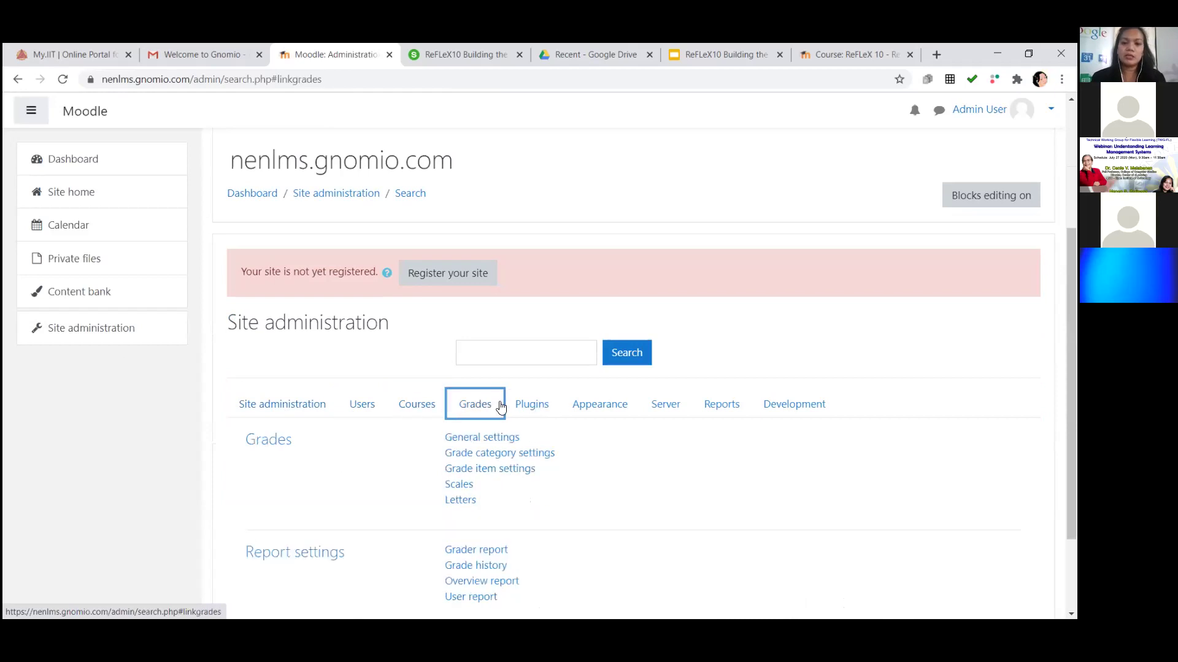
pyautogui.click(526, 407)
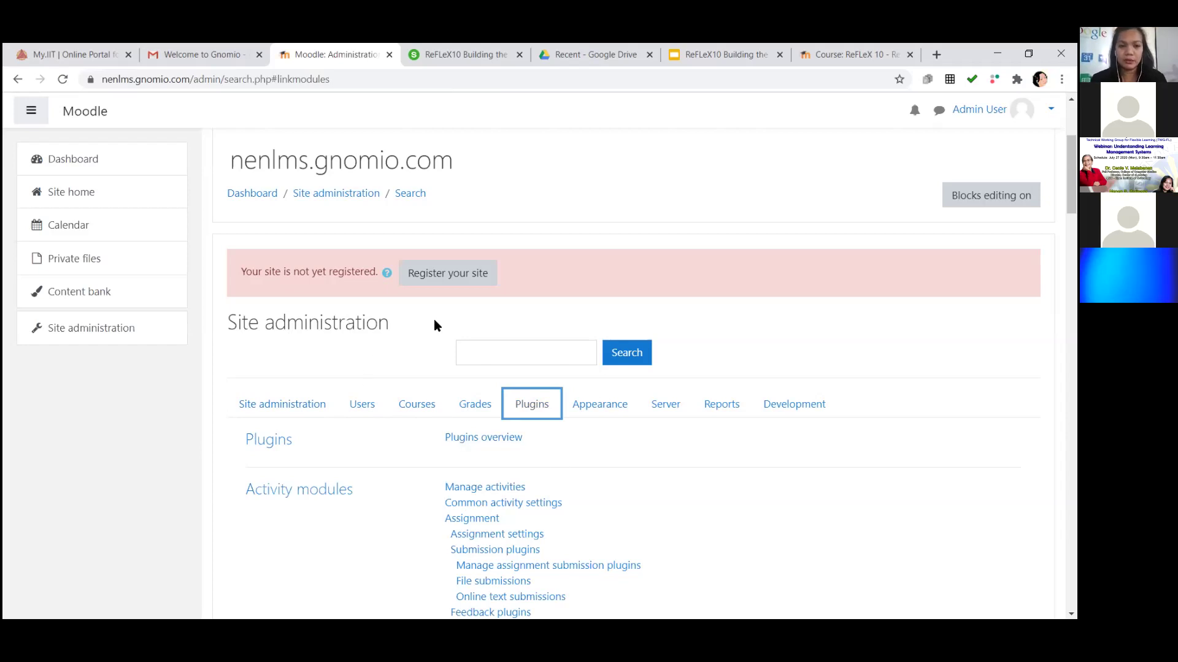
# Step: Reopen the Site administration overview and examine its general, Analytics, Competencies and Badges settings
pyautogui.click(105, 336)
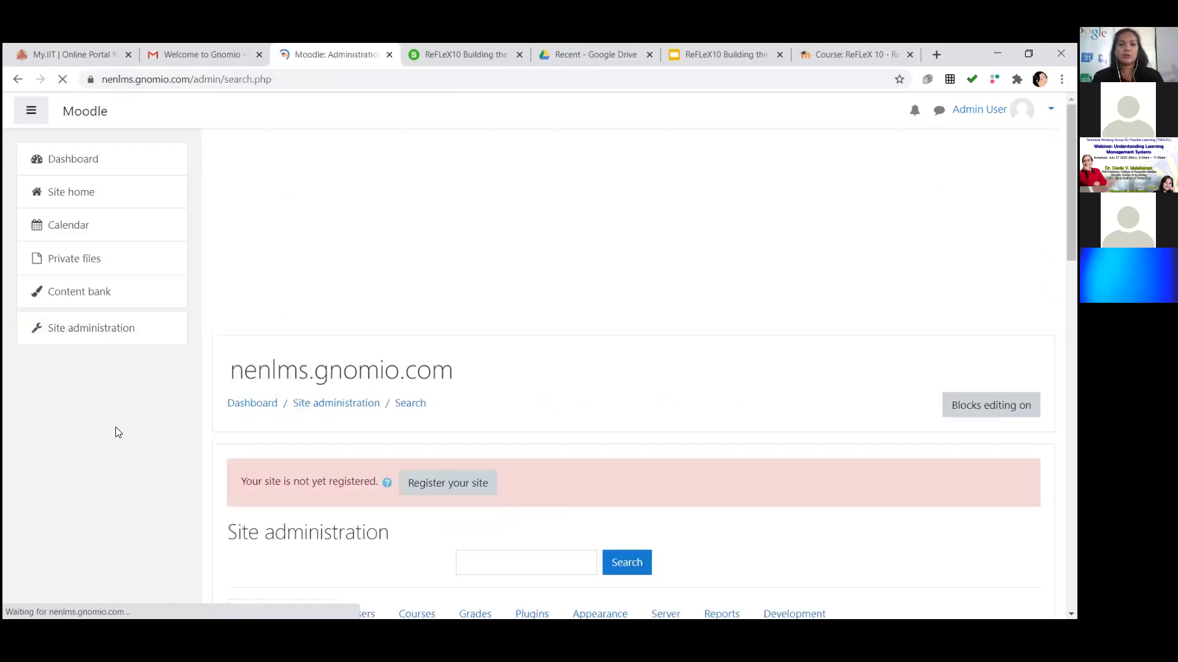
pyautogui.scroll(-2, 705, 381)
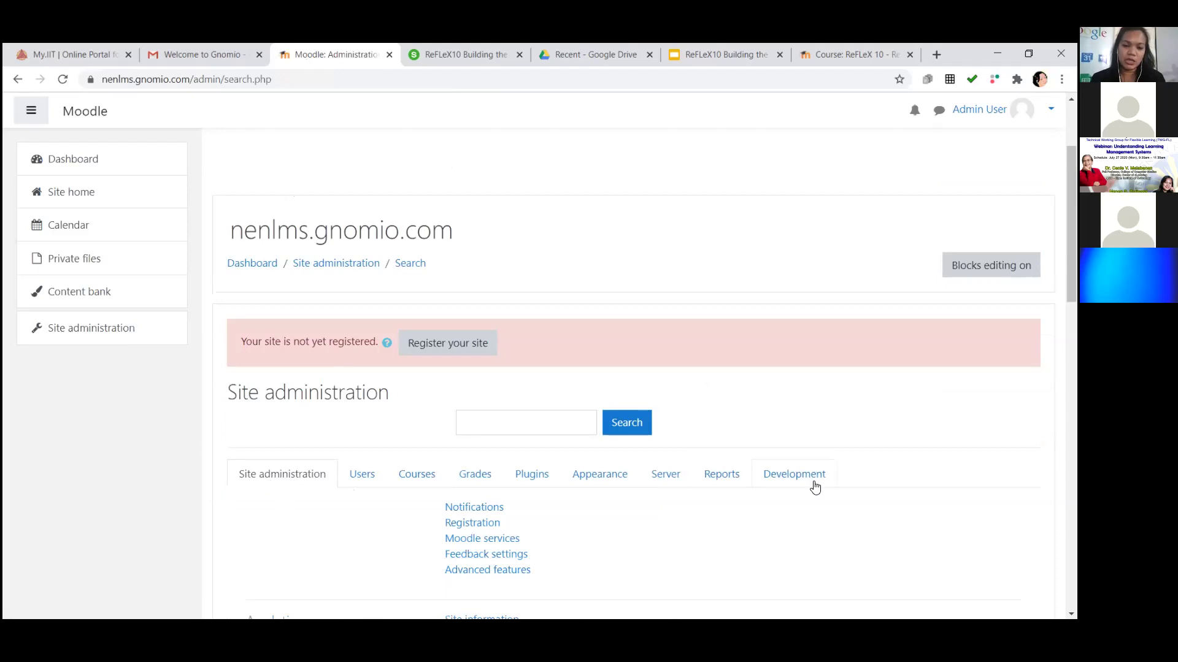
pyautogui.scroll(-2, 755, 542)
pyautogui.scroll(-2, 755, 539)
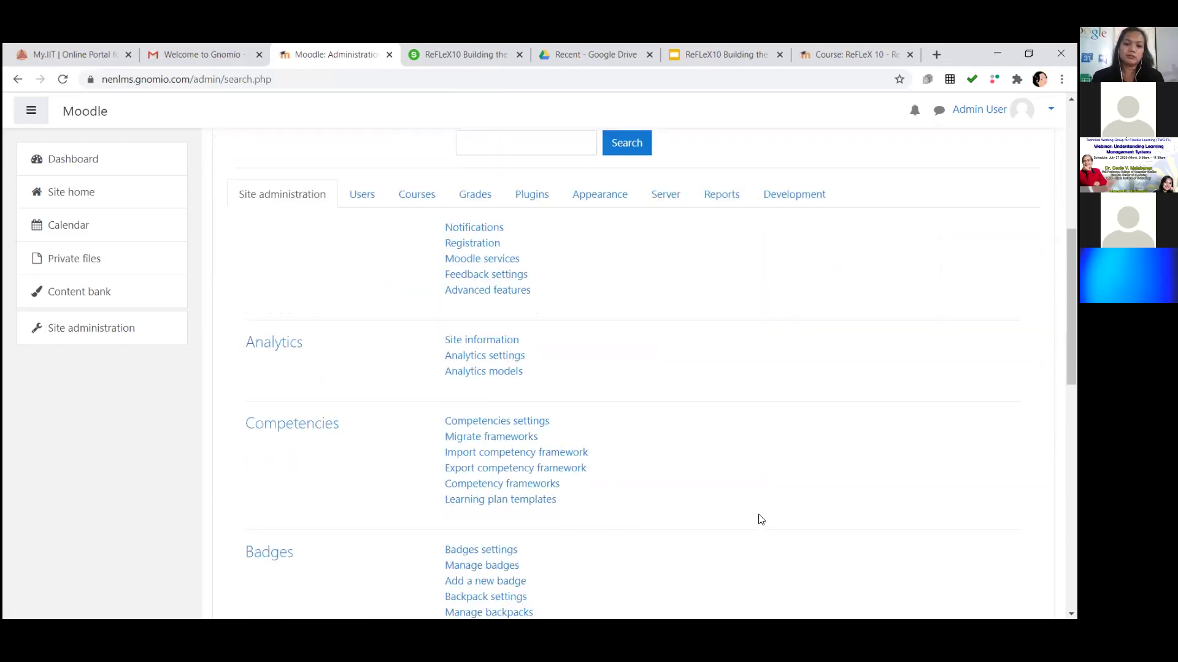
pyautogui.scroll(-1, 797, 454)
pyautogui.scroll(2, 806, 454)
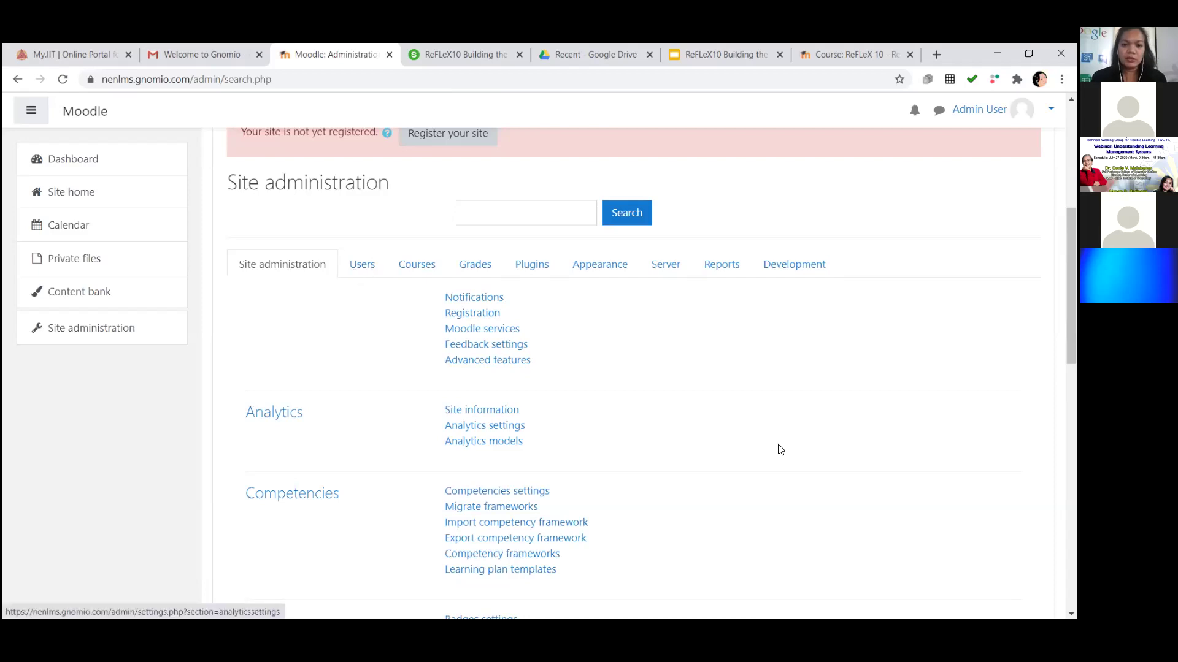
pyautogui.scroll(-1, 658, 437)
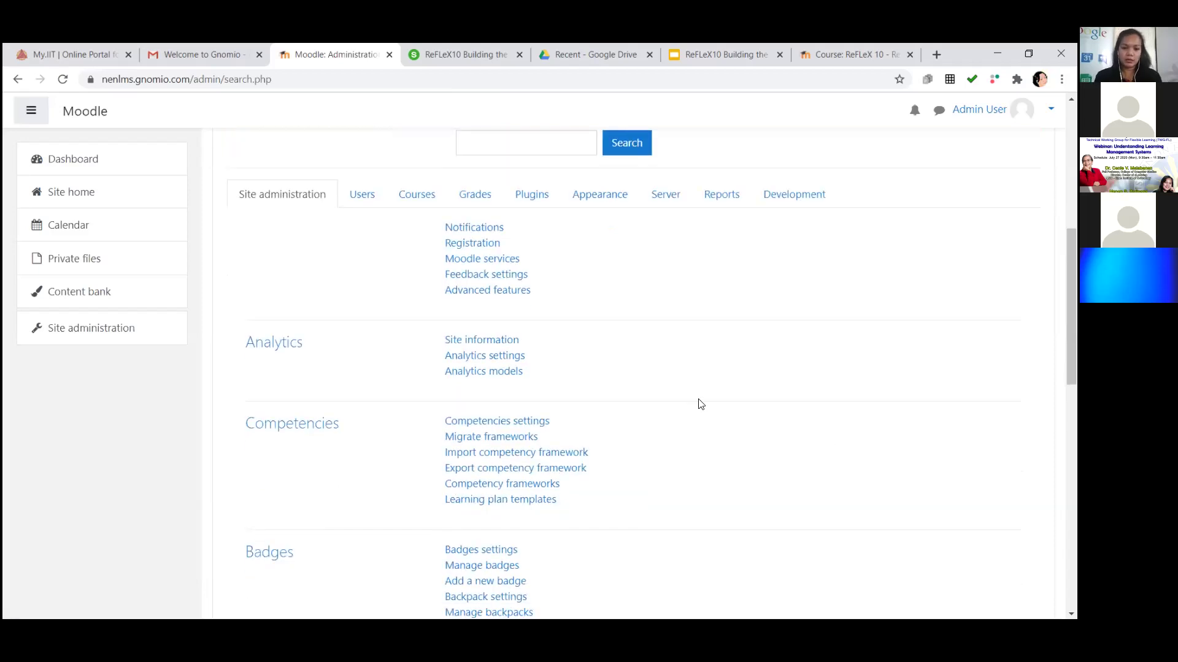
pyautogui.scroll(6, 696, 430)
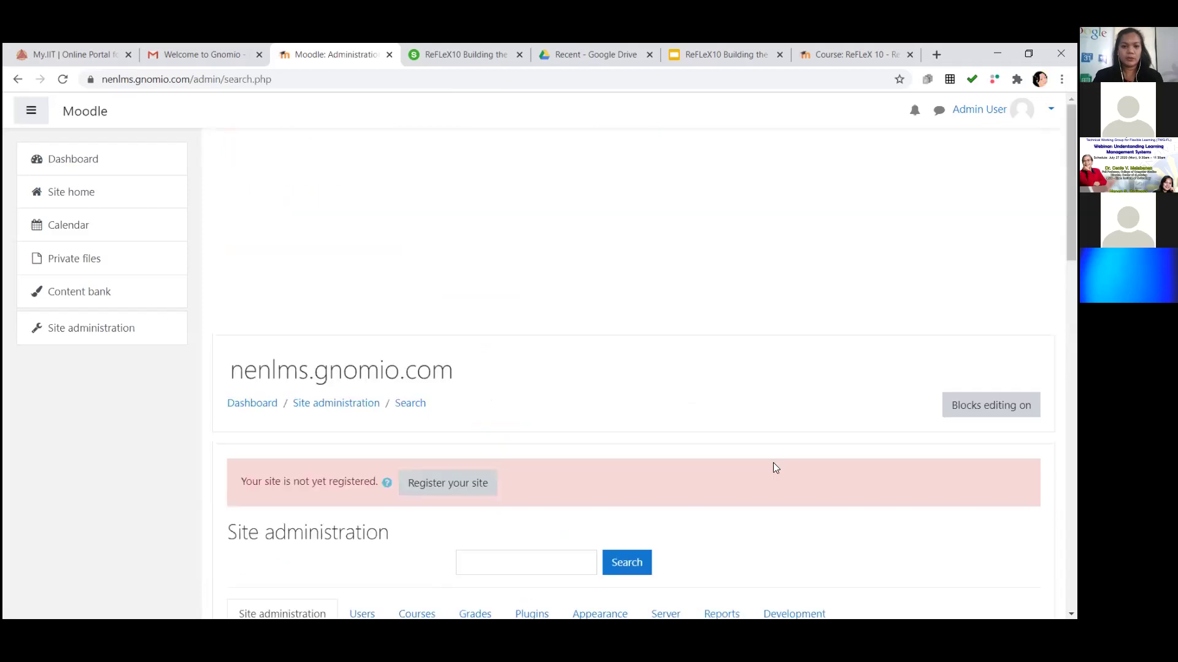
pyautogui.scroll(-6, 771, 450)
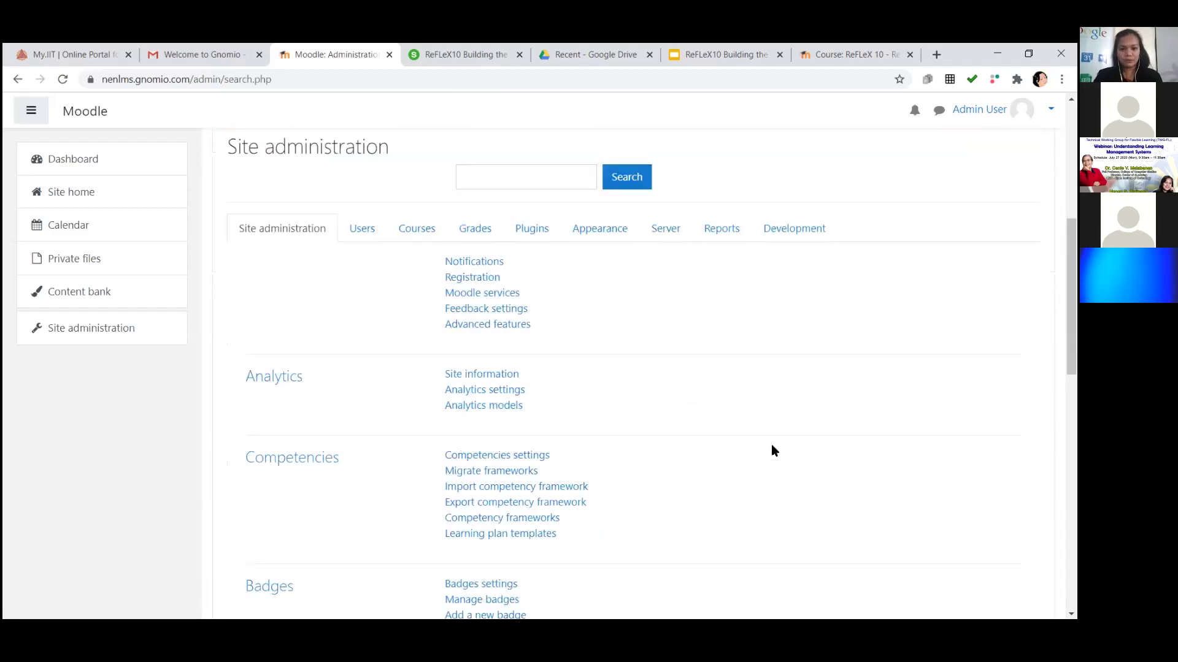
pyautogui.scroll(6, 773, 430)
# Step: Consult the "Creating a course" slides and open the Add a new course form from Moodle's Courses administration
pyautogui.click(726, 53)
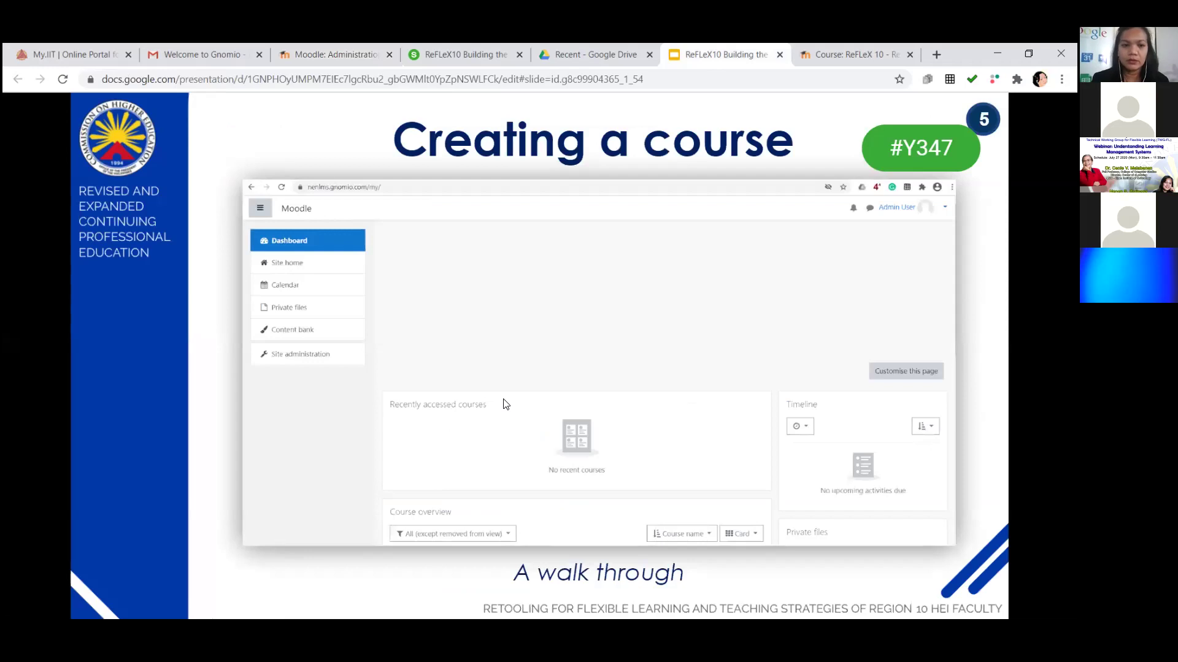
pyautogui.press('Right')
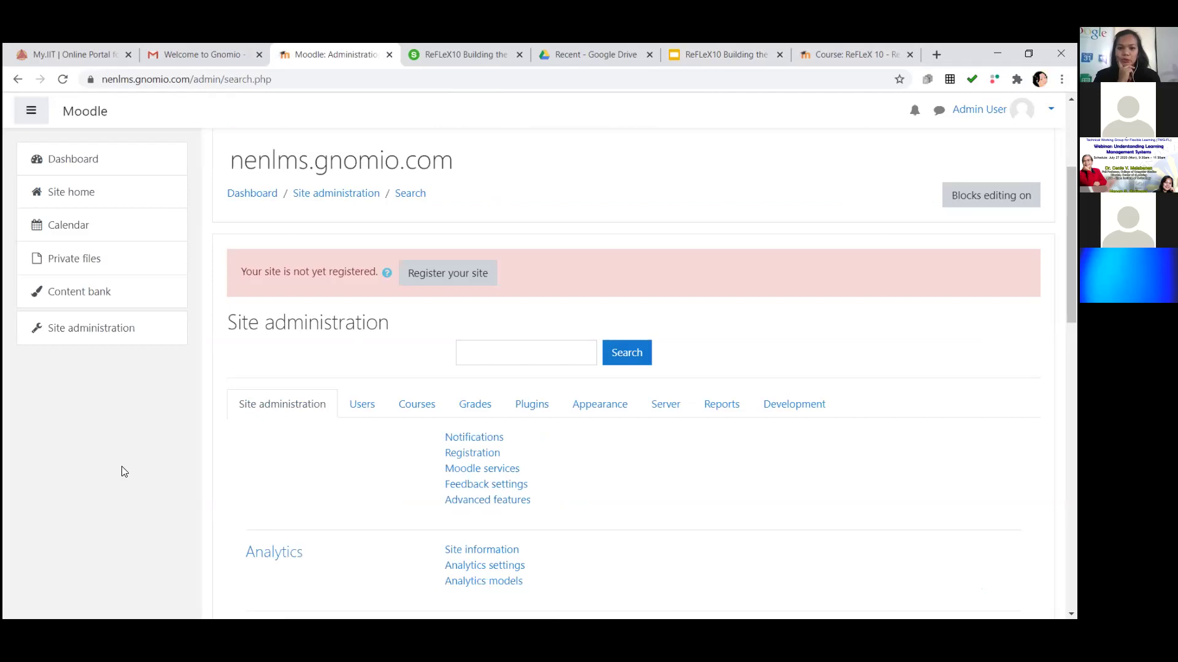
pyautogui.click(420, 404)
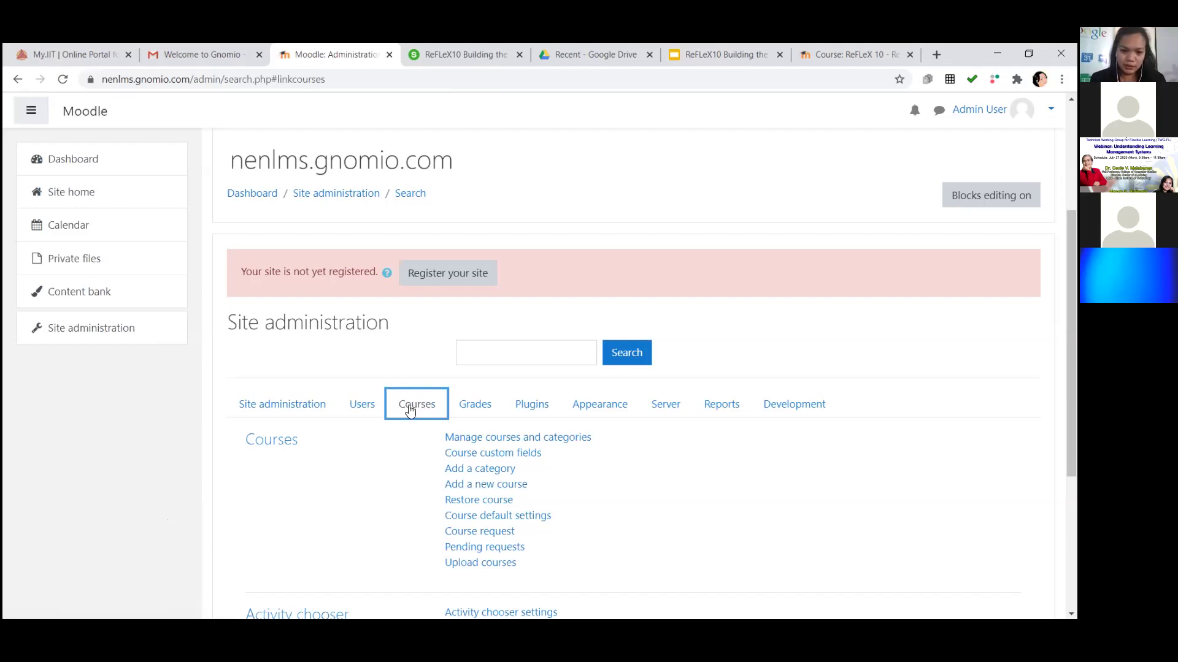
pyautogui.click(513, 487)
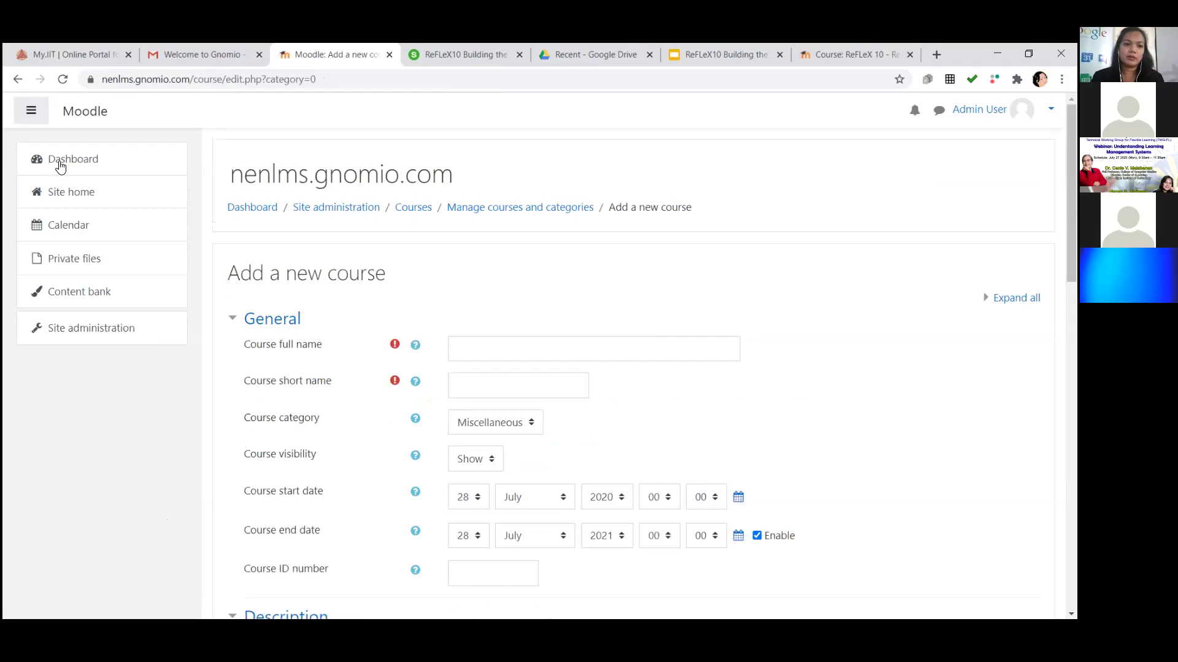
# Step: View the FlexTeach4X dashboard as a comparison and return to the Gnomio Add a new course form
pyautogui.hotkey('ctrl', '6')
pyautogui.middleClick(80, 192)
pyautogui.click(303, 238)
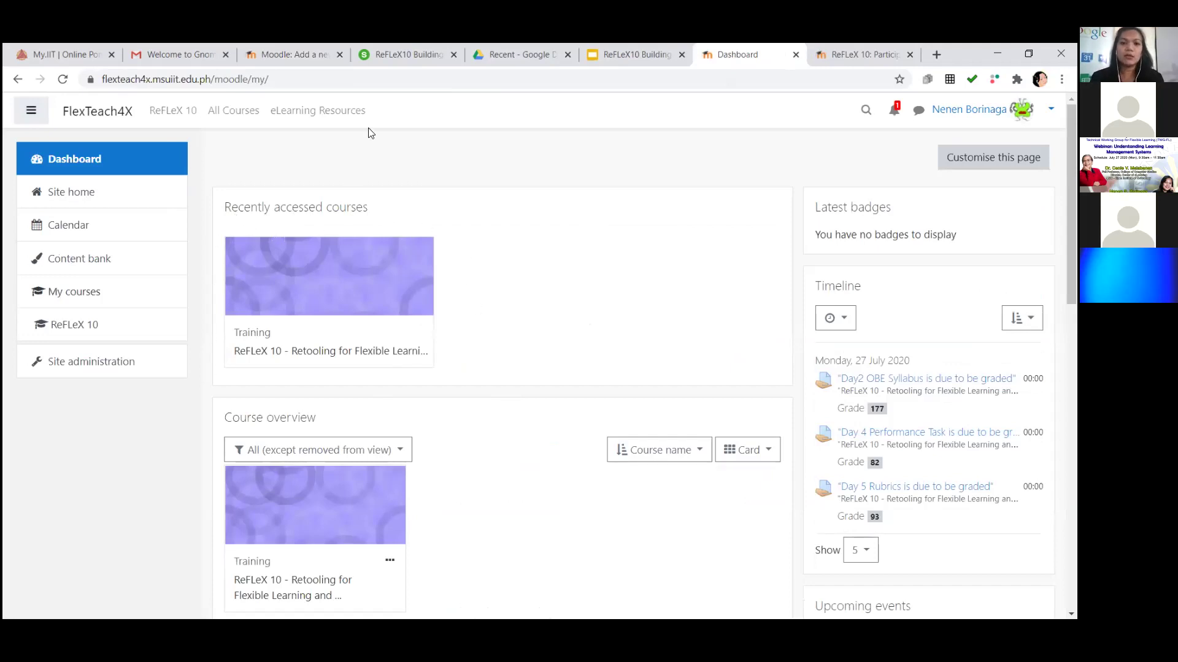
pyautogui.click(299, 54)
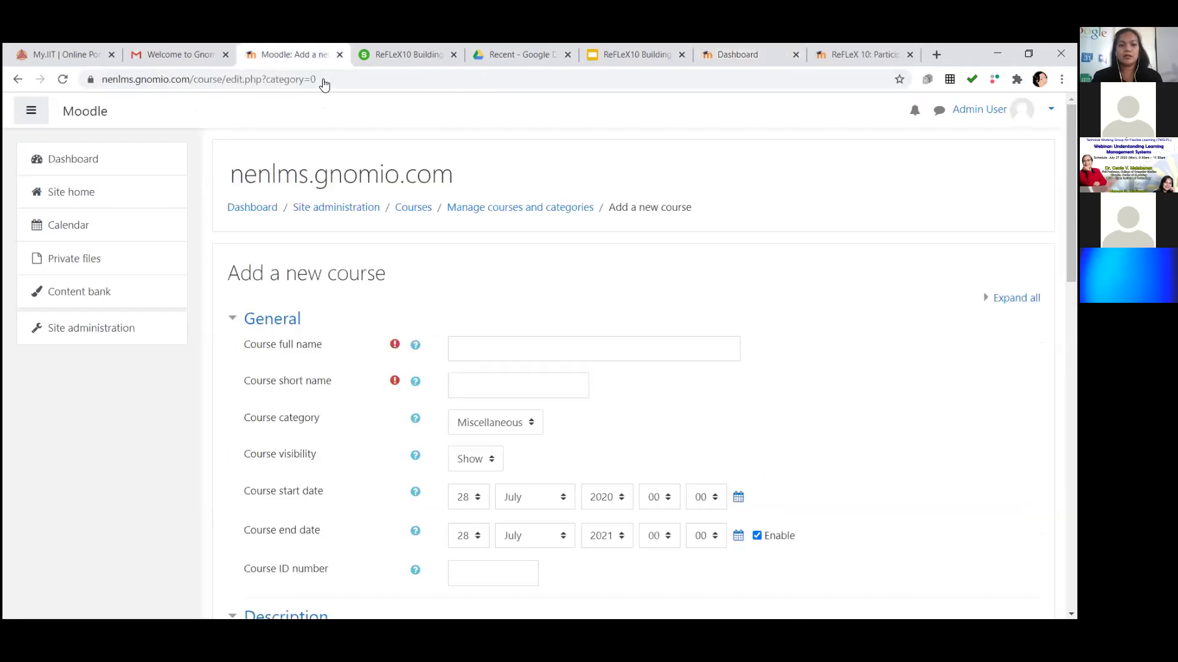
# Step: Enter "Introduction to Computer" as the course full name and "IT100" as the short name
pyautogui.click(469, 350)
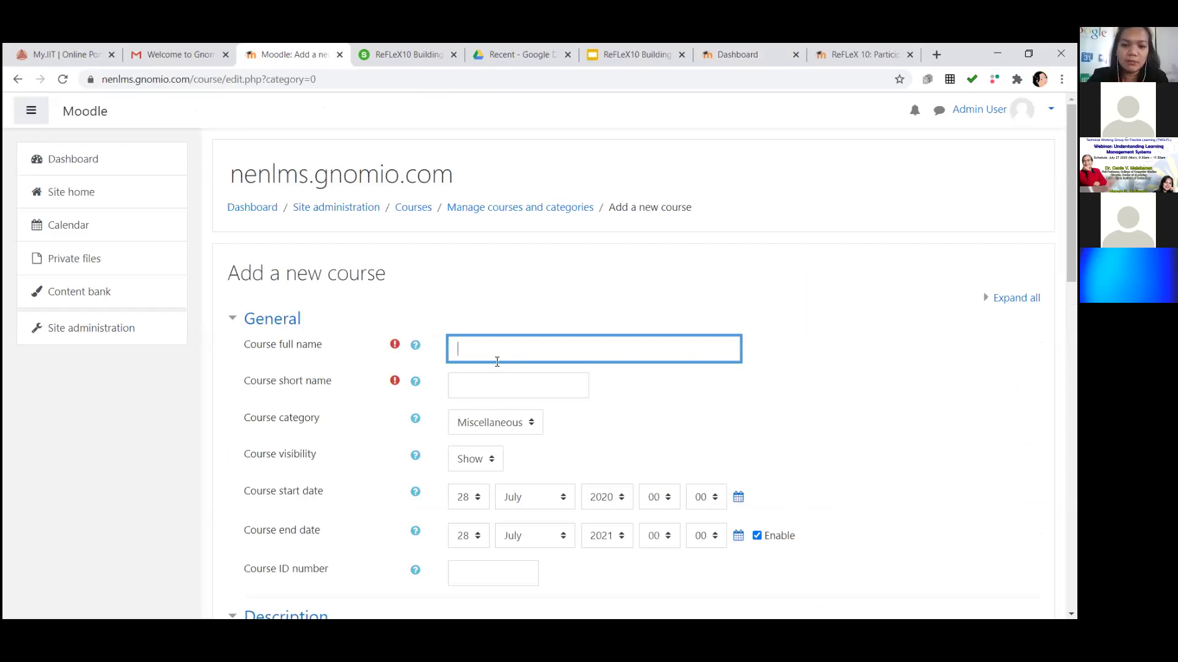
pyautogui.write('troduction to ')
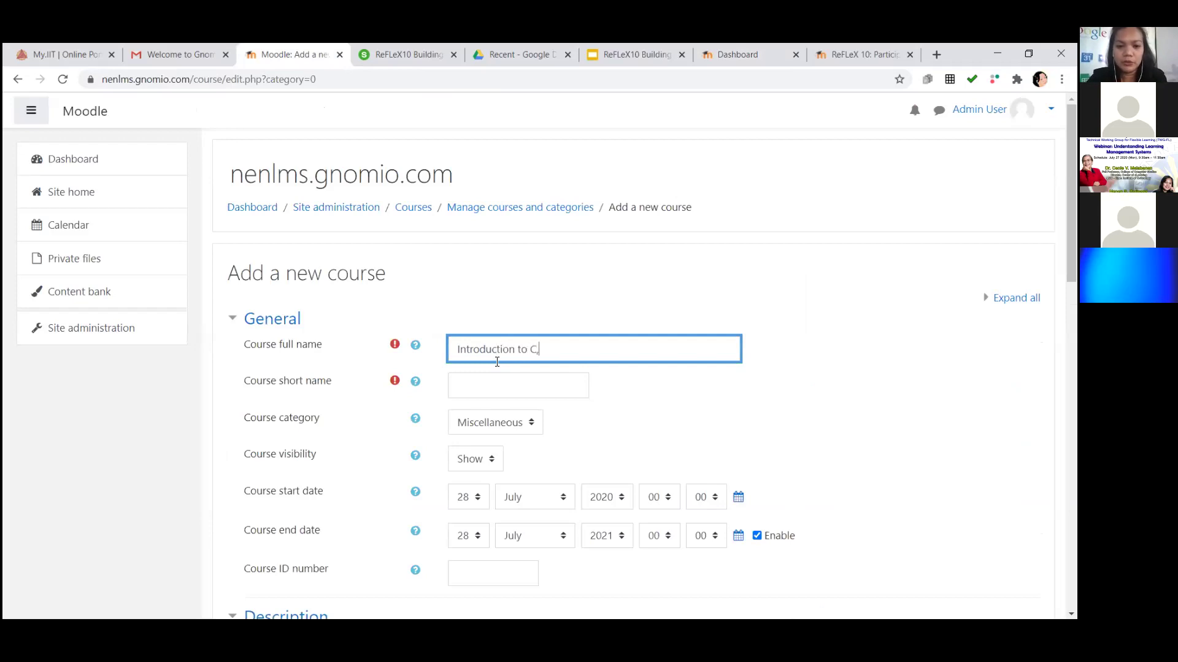
pyautogui.write('Computer')
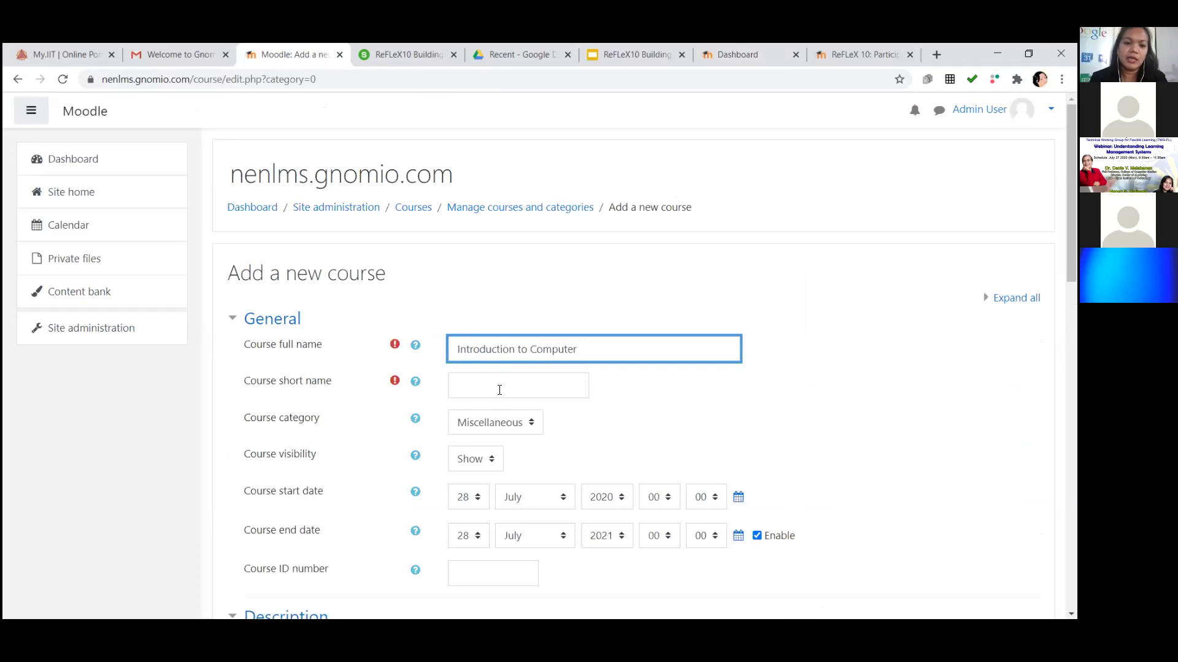
pyautogui.click(498, 388)
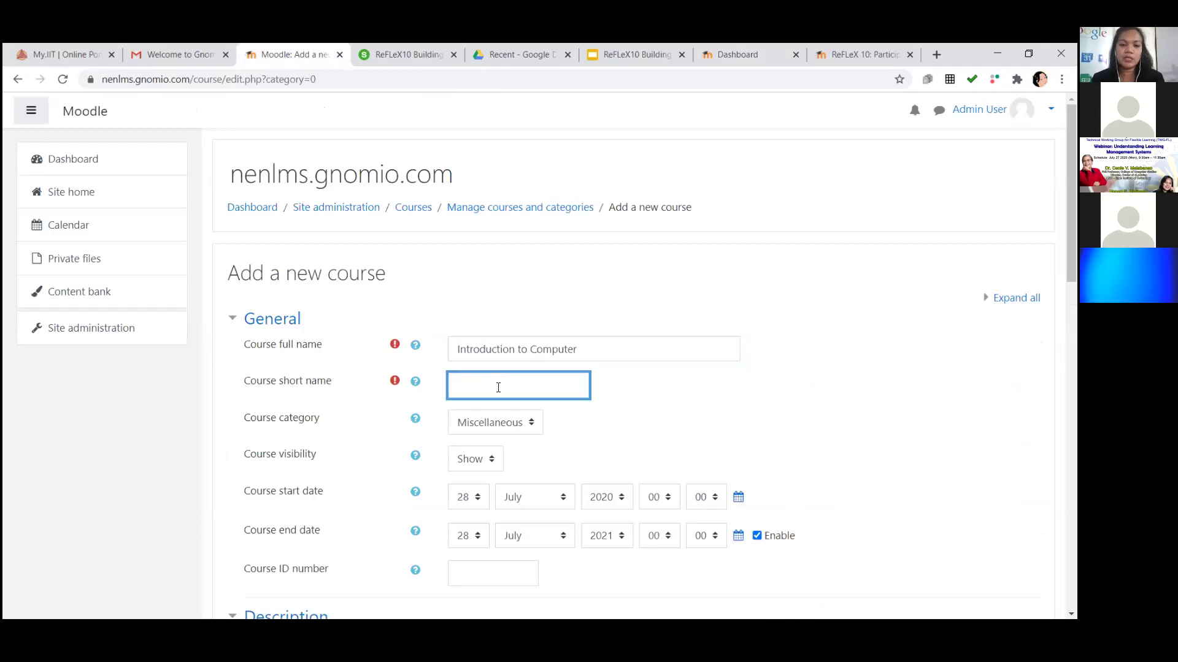
pyautogui.write('IT')
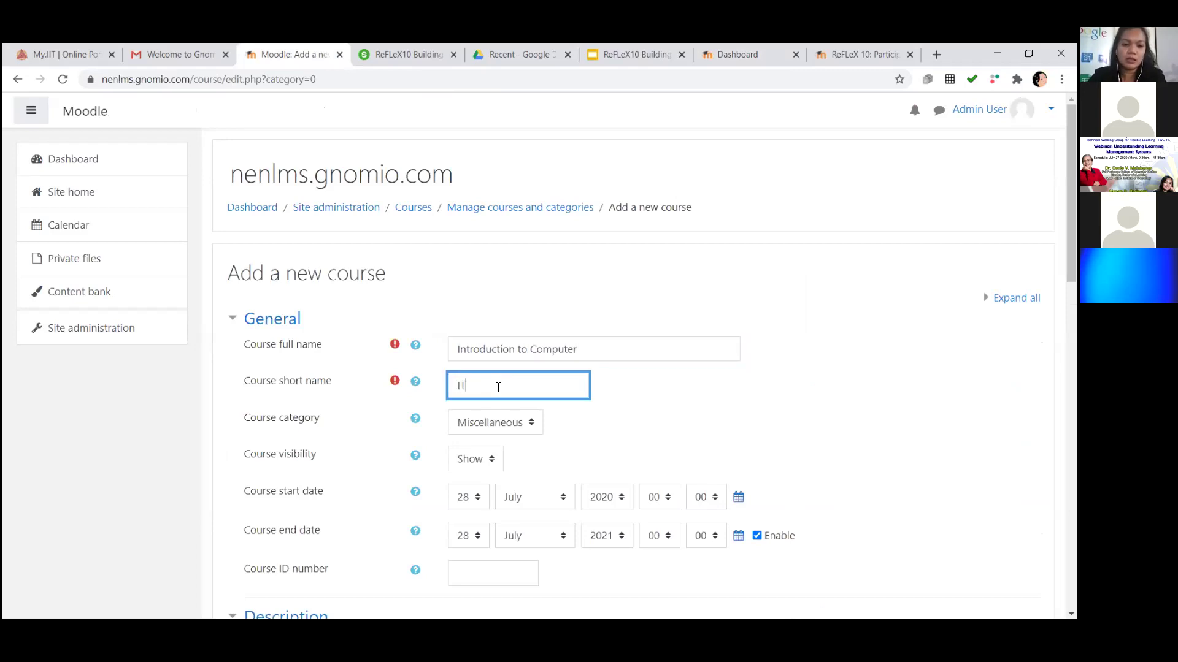
pyautogui.write('100')
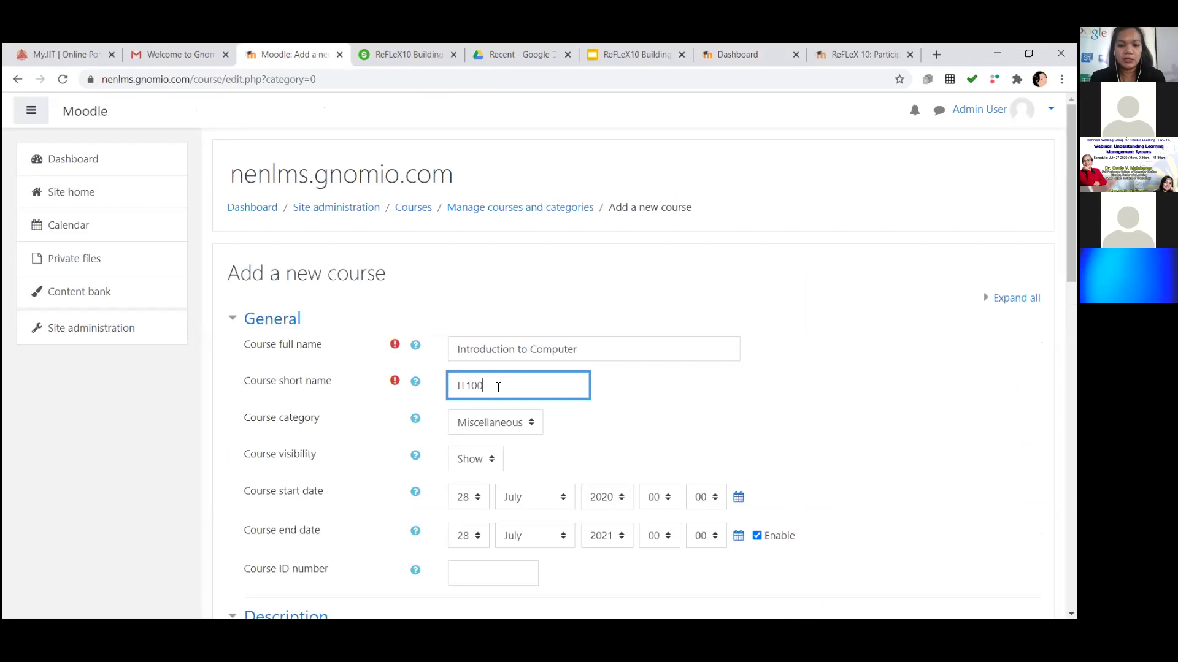
# Step: Examine the available choices for the course category and course visibility without changing either setting
pyautogui.click(515, 426)
pyautogui.click(515, 426)
pyautogui.click(646, 431)
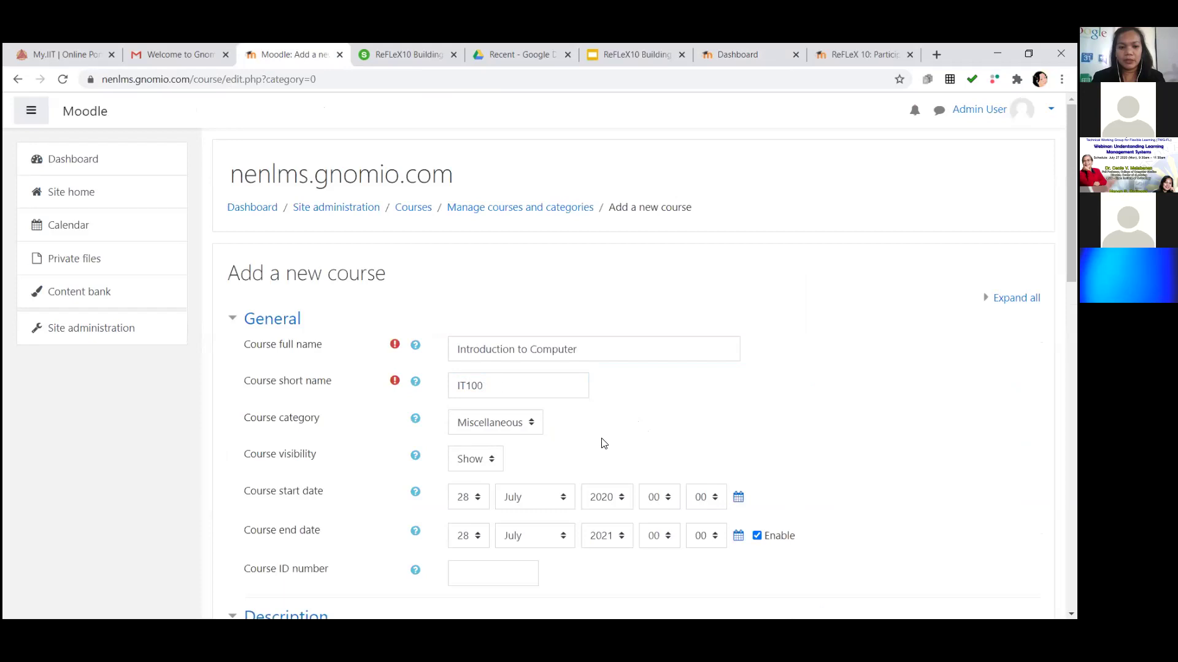
pyautogui.click(497, 425)
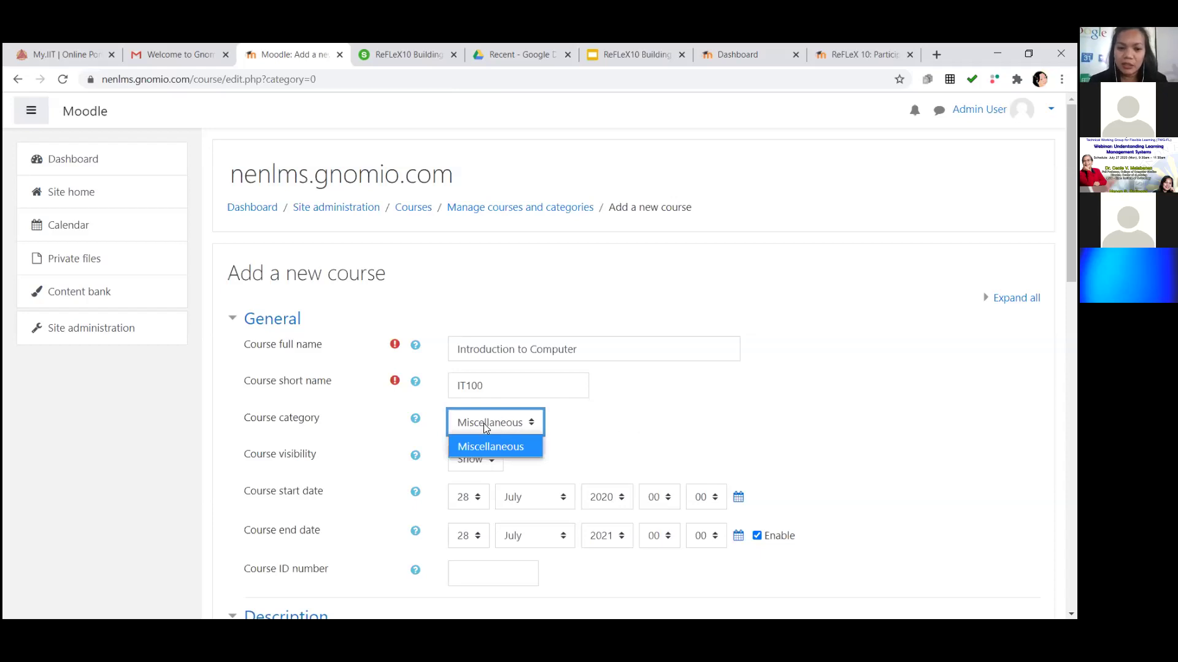
pyautogui.click(504, 427)
pyautogui.click(504, 428)
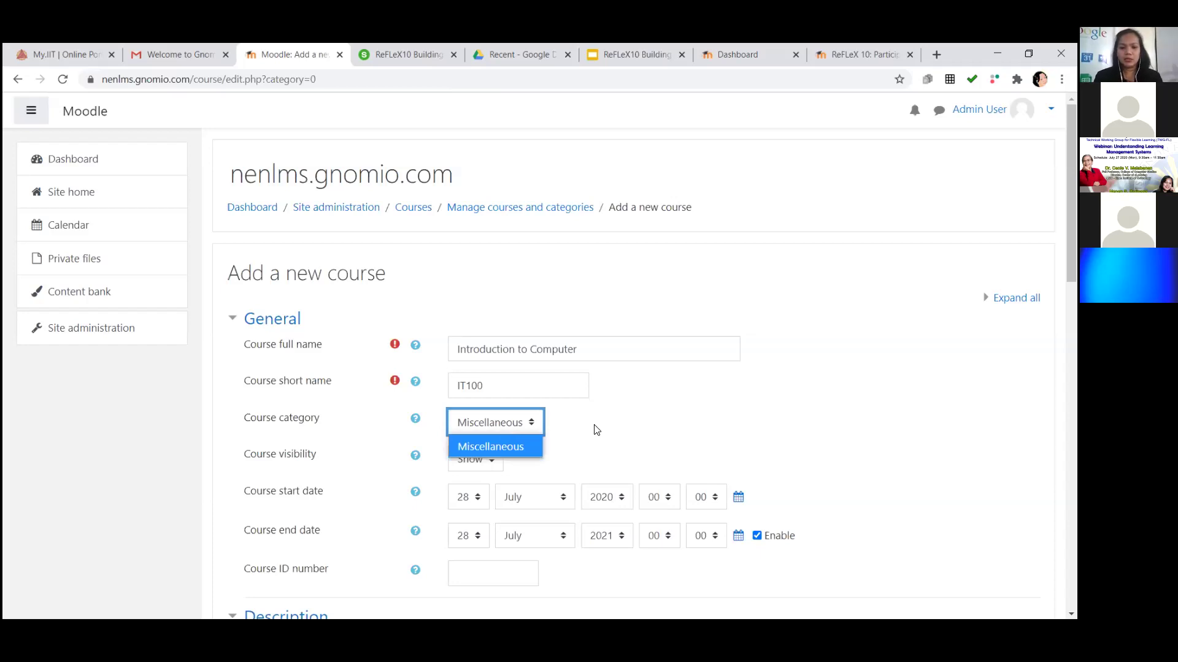
pyautogui.click(642, 445)
pyautogui.scroll(-1, 650, 441)
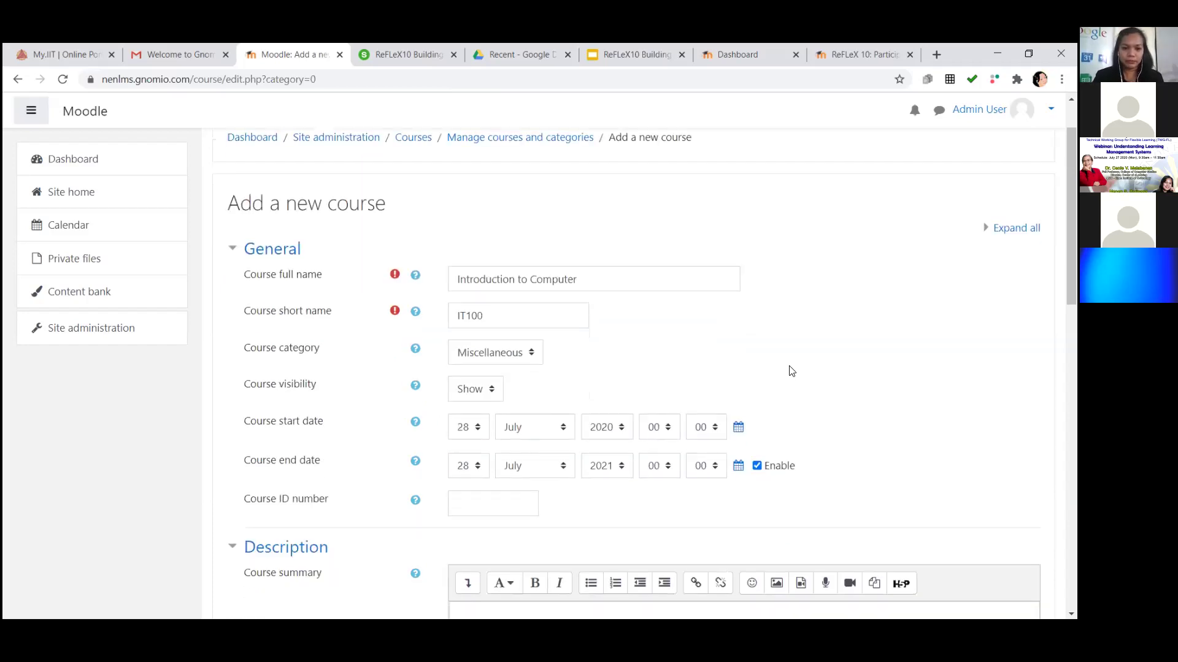
pyautogui.scroll(-1, 773, 372)
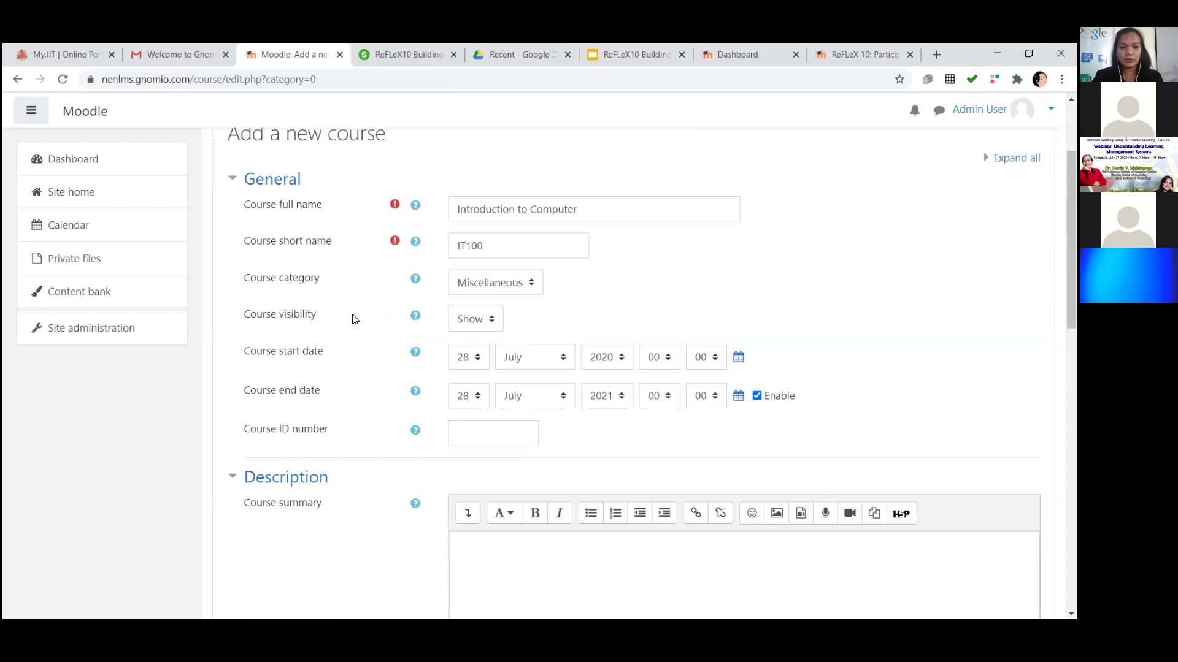
pyautogui.click(465, 322)
pyautogui.click(544, 321)
pyautogui.click(605, 312)
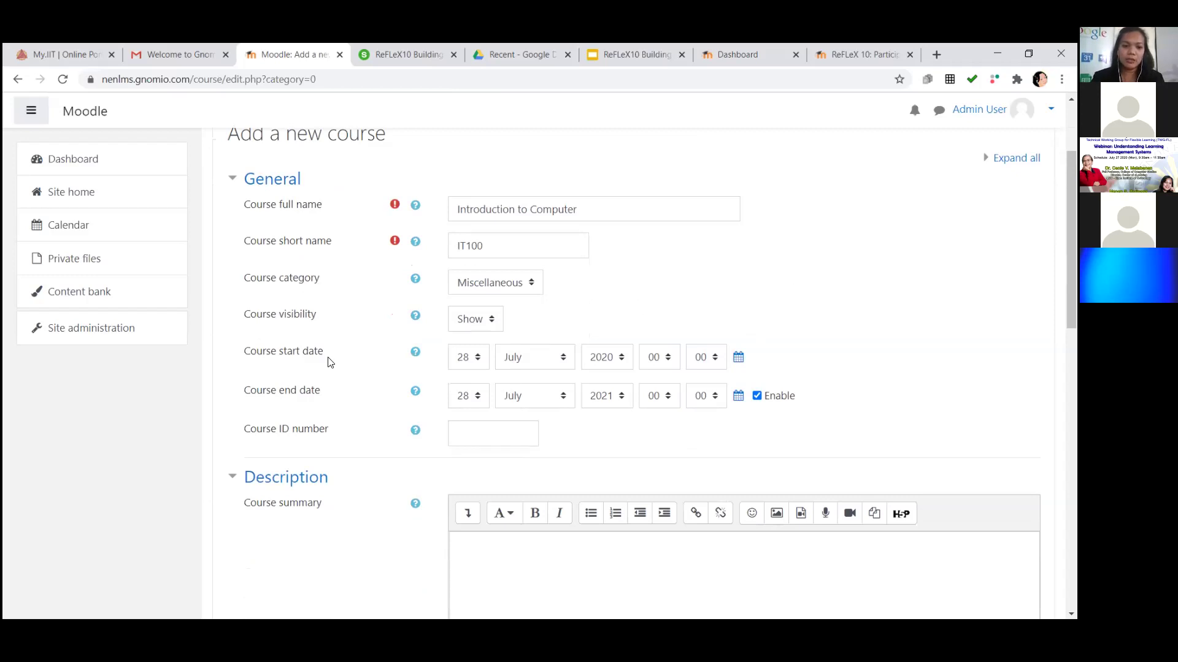
# Step: Set the day of the course start date to 27, for 27 July 2020
pyautogui.click(294, 358)
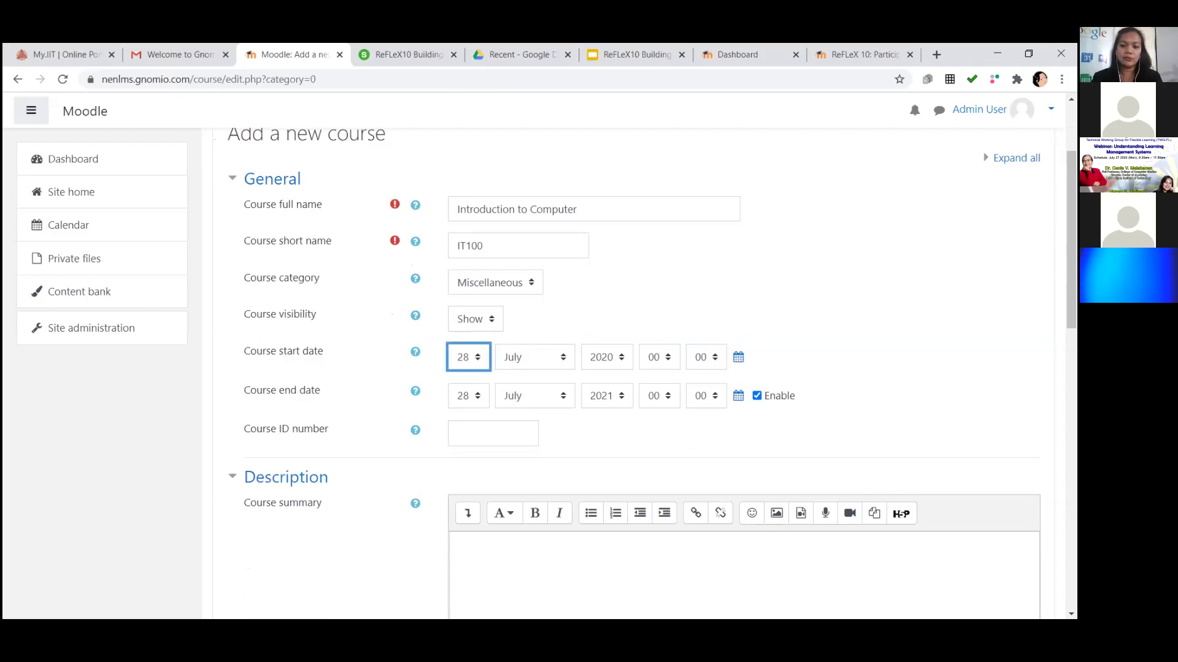
pyautogui.click(467, 361)
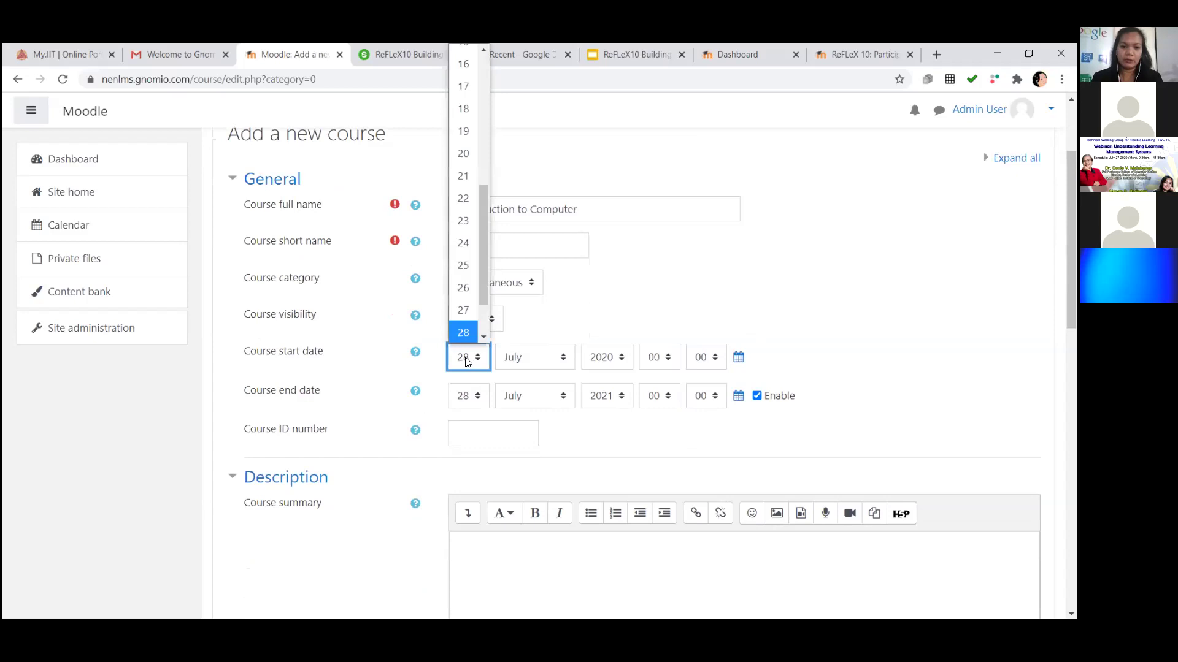
pyautogui.click(465, 313)
pyautogui.click(838, 279)
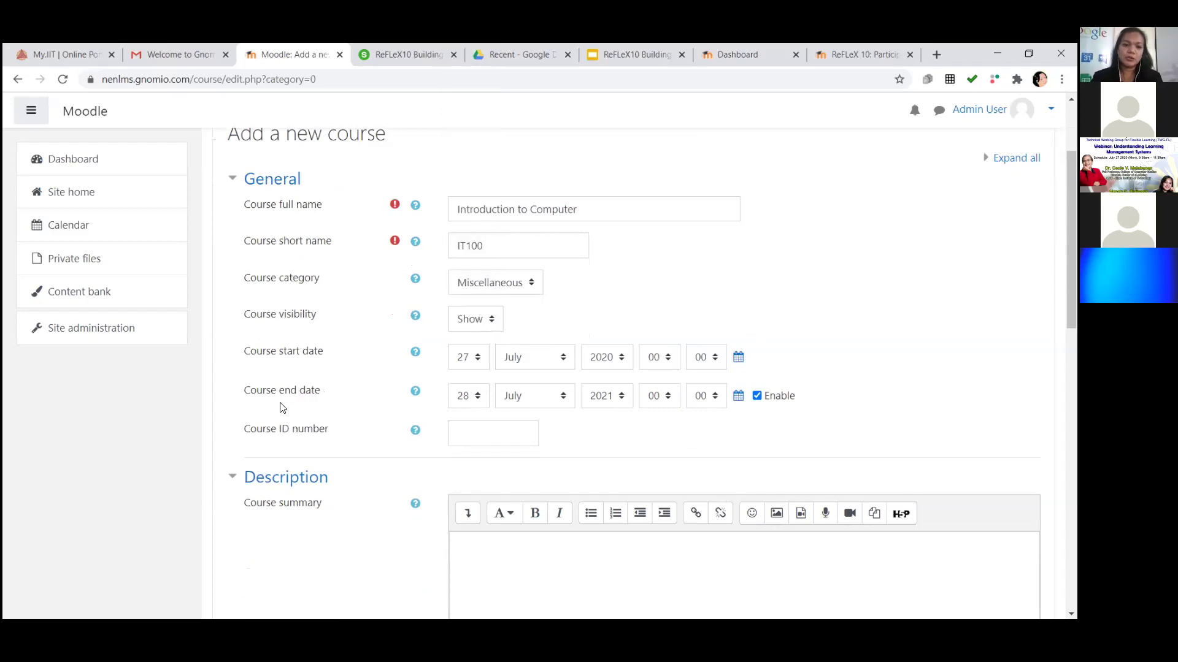
# Step: Set the month and day of the course end date to December and 1
pyautogui.moveTo(245, 392); pyautogui.dragTo(339, 402)
pyautogui.click(341, 400)
pyautogui.click(542, 399)
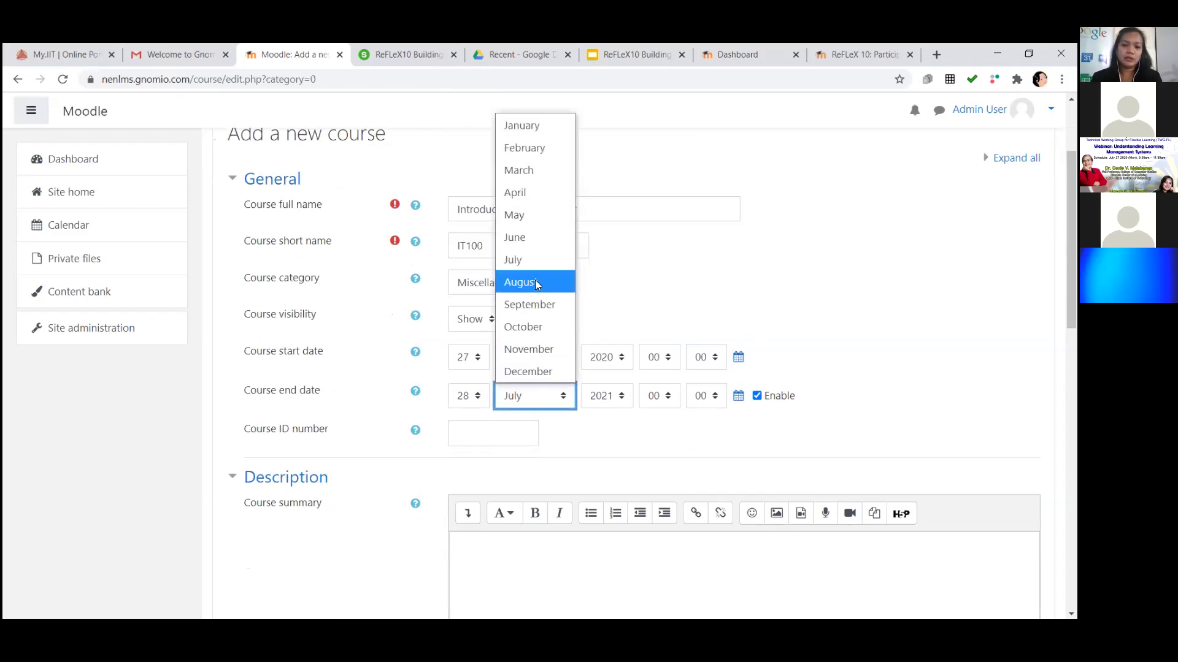
pyautogui.click(524, 372)
pyautogui.click(463, 397)
pyautogui.moveTo(481, 203); pyautogui.dragTo(487, 65)
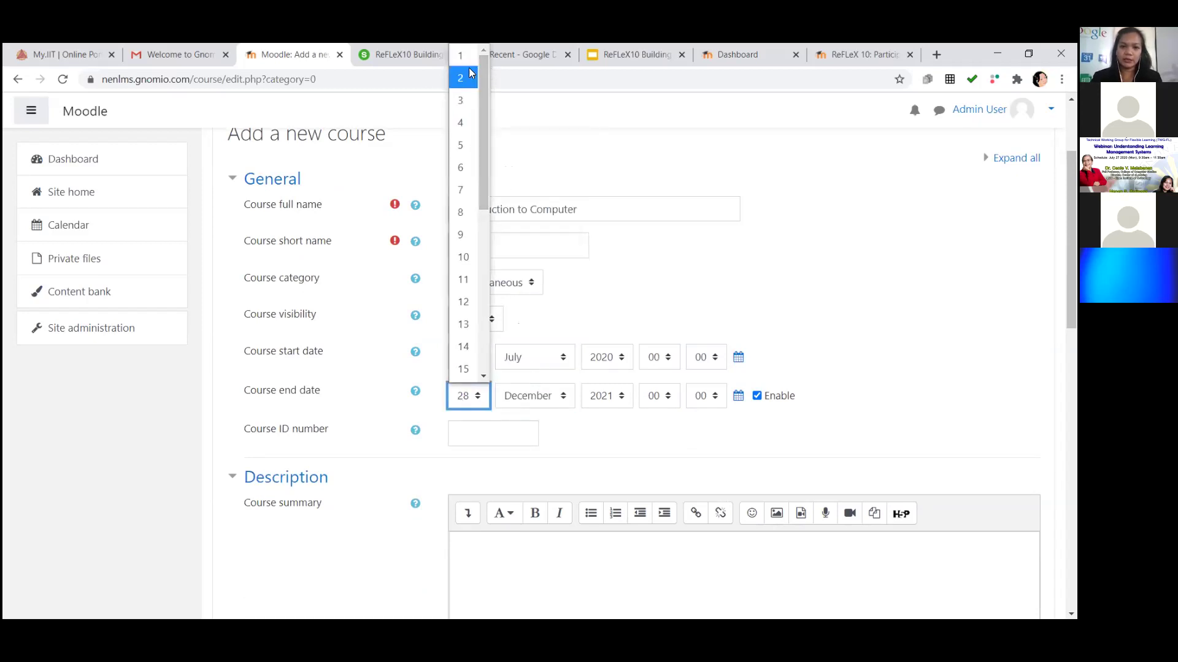
pyautogui.click(466, 58)
# Step: Enter "The course .... details.." as the course summary in the Description section
pyautogui.scroll(-2, 675, 479)
pyautogui.click(565, 417)
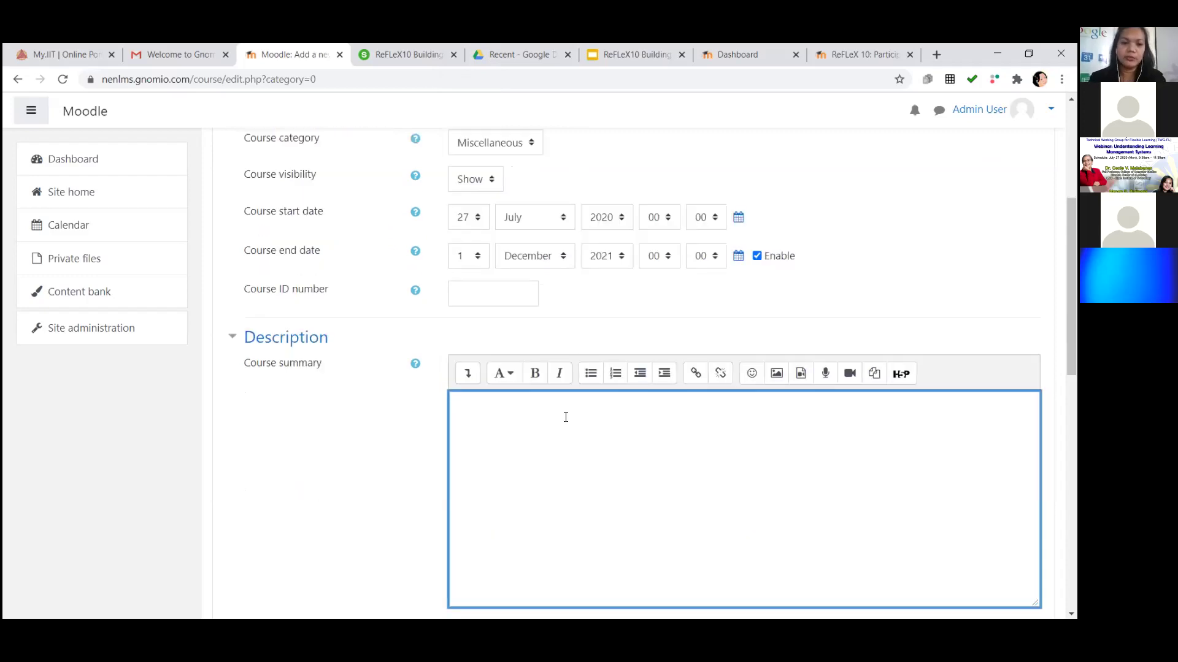
pyautogui.write('The course .... details..')
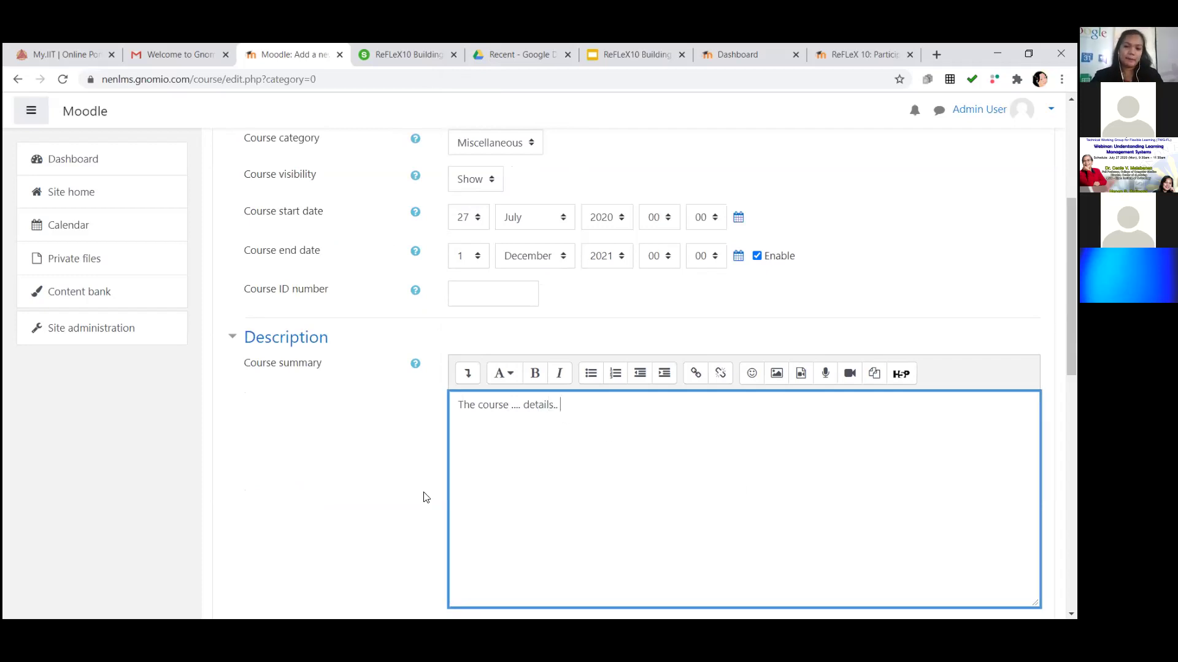
# Step: Replace the word "details" with "summary" in the course summary, making it "The course .... summary.."
pyautogui.scroll(-2, 367, 485)
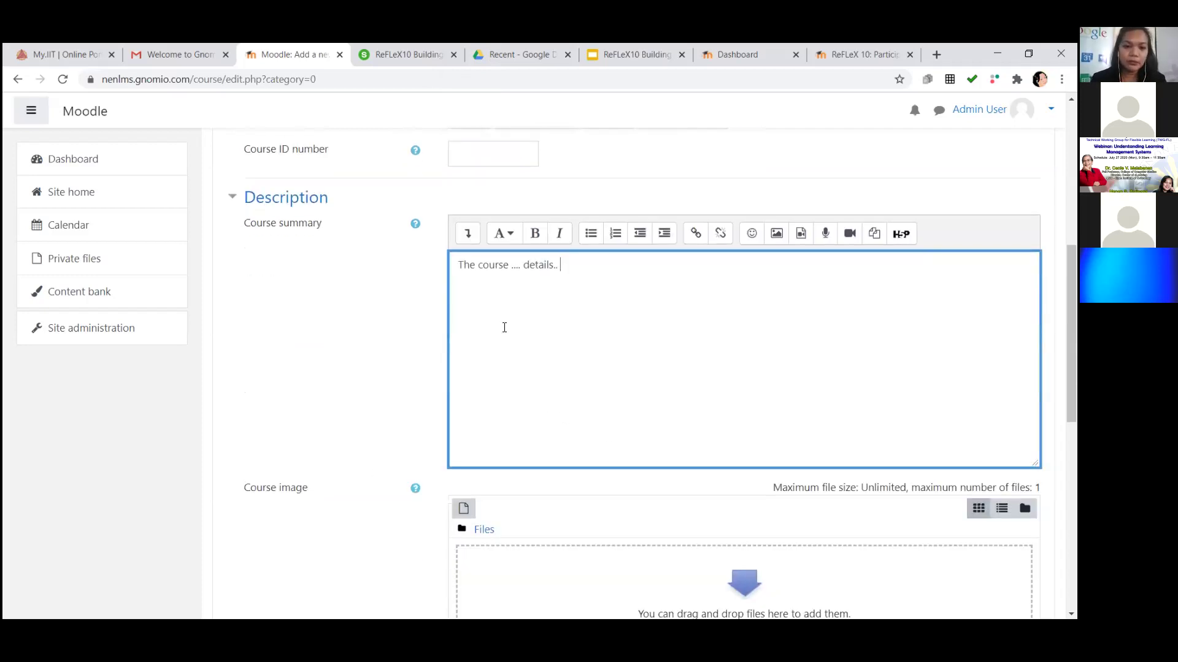
pyautogui.press('Left')
pyautogui.press('Left')
pyautogui.press('Left')
pyautogui.press('Left')
pyautogui.press('Left')
pyautogui.press('Left')
pyautogui.press('Left')
pyautogui.press('Left')
pyautogui.press('Left')
pyautogui.write('summary')
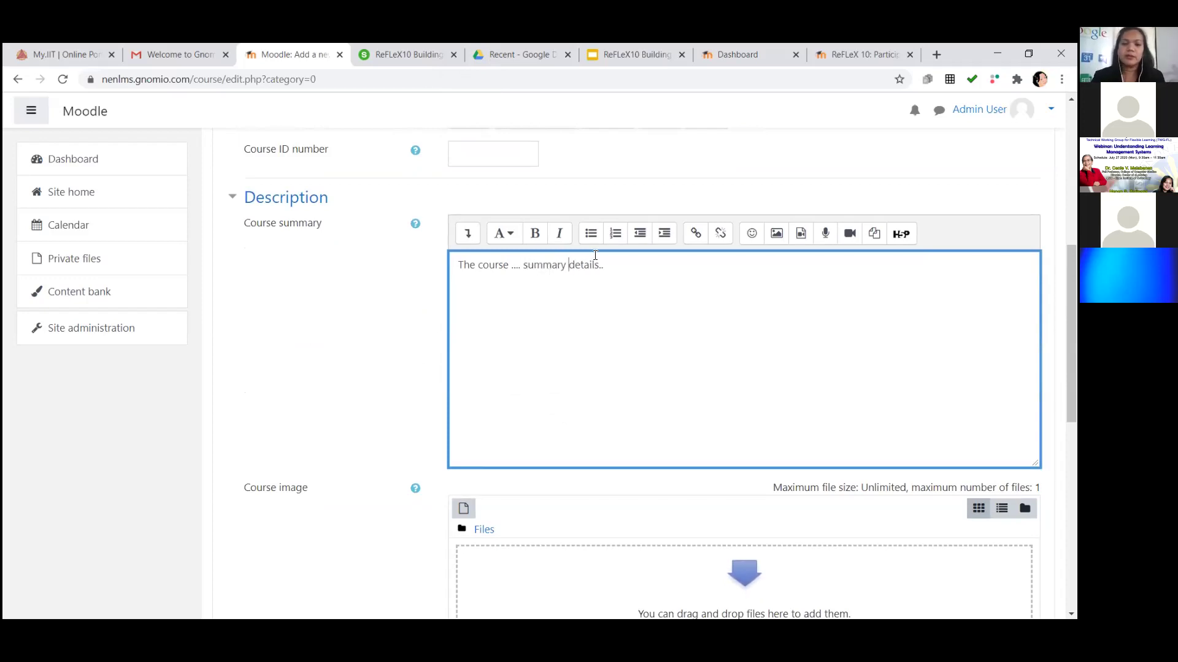
pyautogui.doubleClick(574, 264)
pyautogui.press('BackSpace')
pyautogui.press('BackSpace')
pyautogui.scroll(-1, 326, 462)
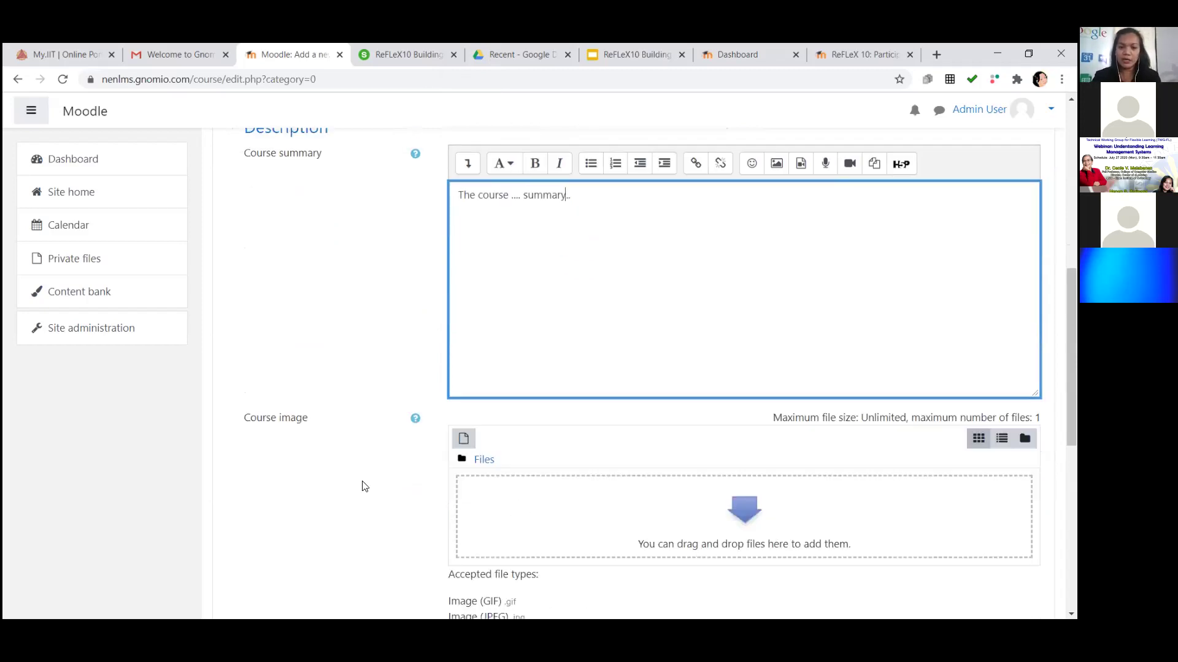
# Step: Switch to the FlexTeach4X ReFLeX 10 course, show how its navigation drawer collapses and expands, and go to the site's dashboard
pyautogui.click(862, 57)
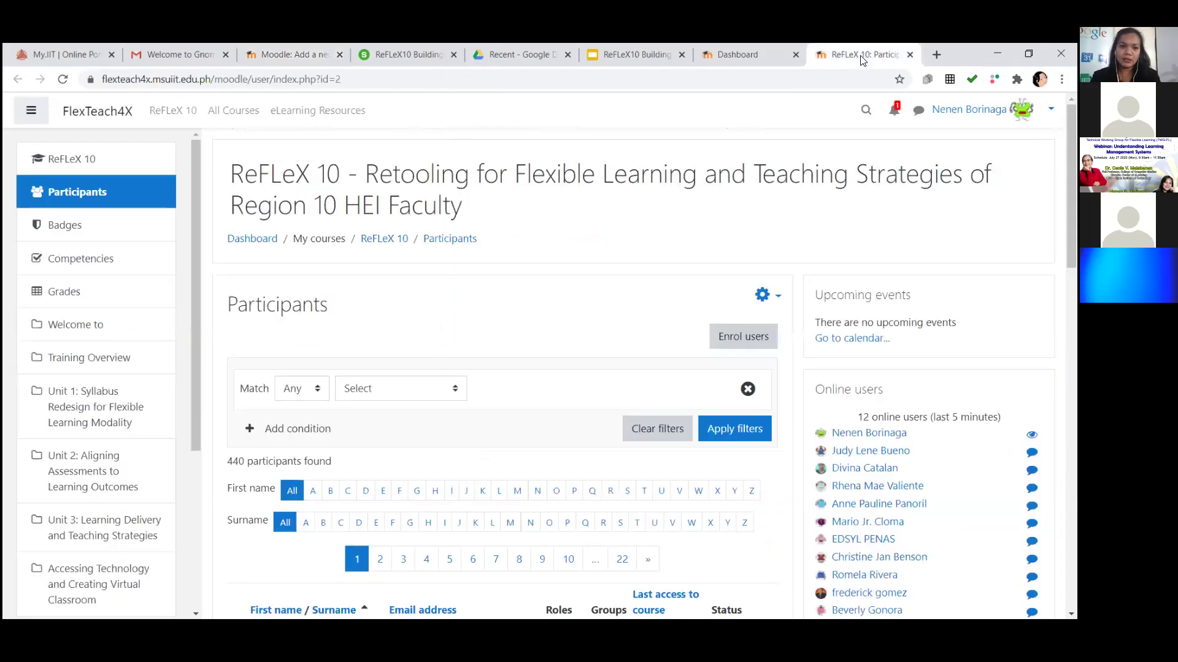
pyautogui.hotkey('alt', 'Left')
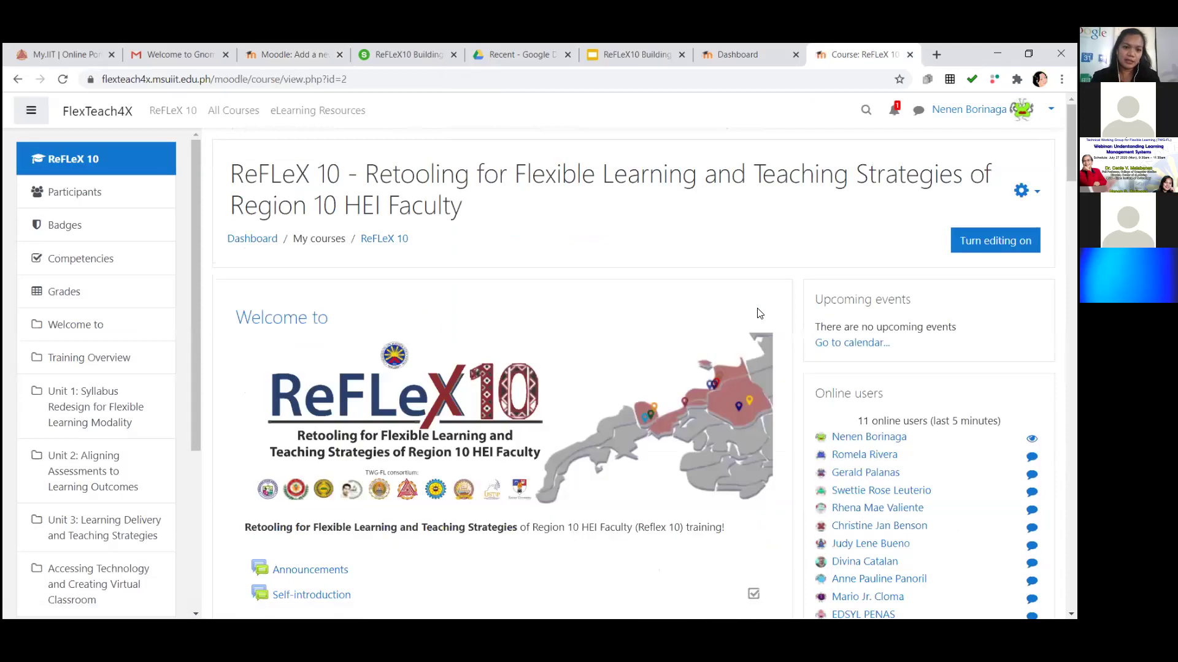
pyautogui.click(28, 117)
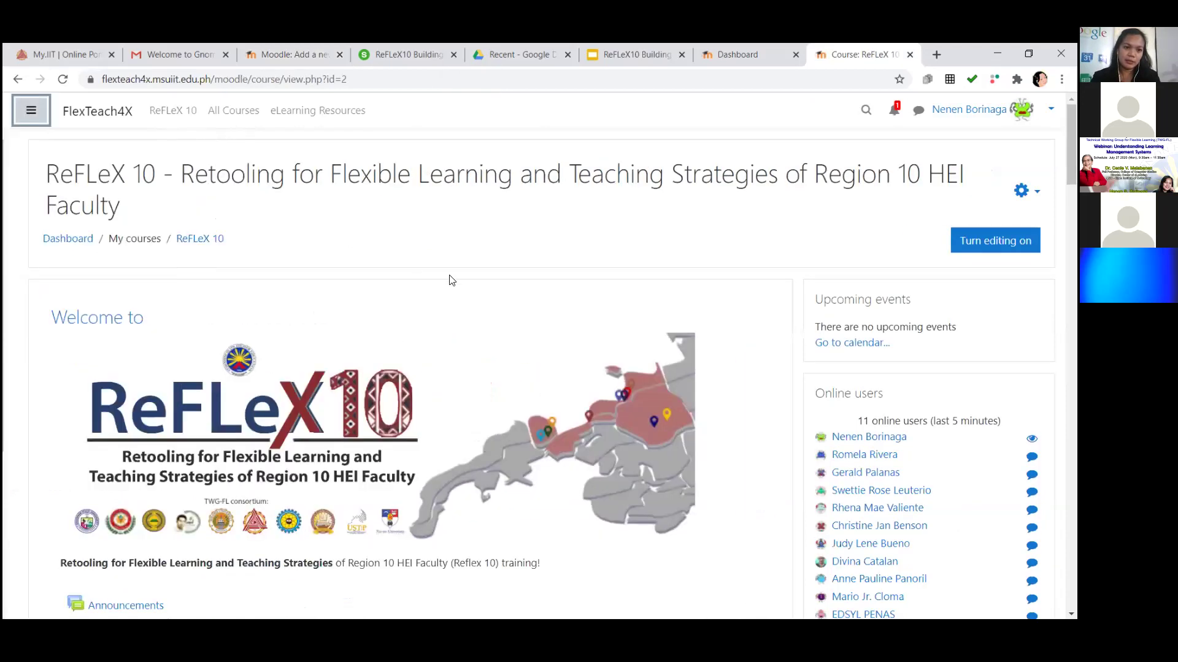
pyautogui.click(29, 114)
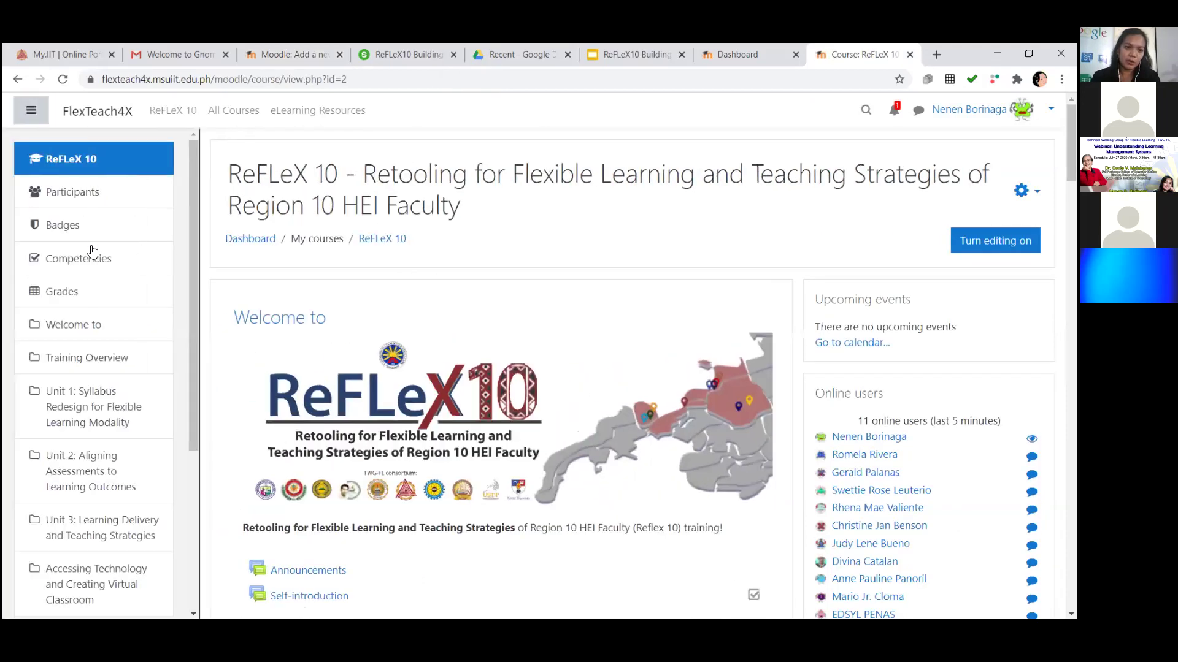
pyautogui.click(31, 112)
pyautogui.click(76, 115)
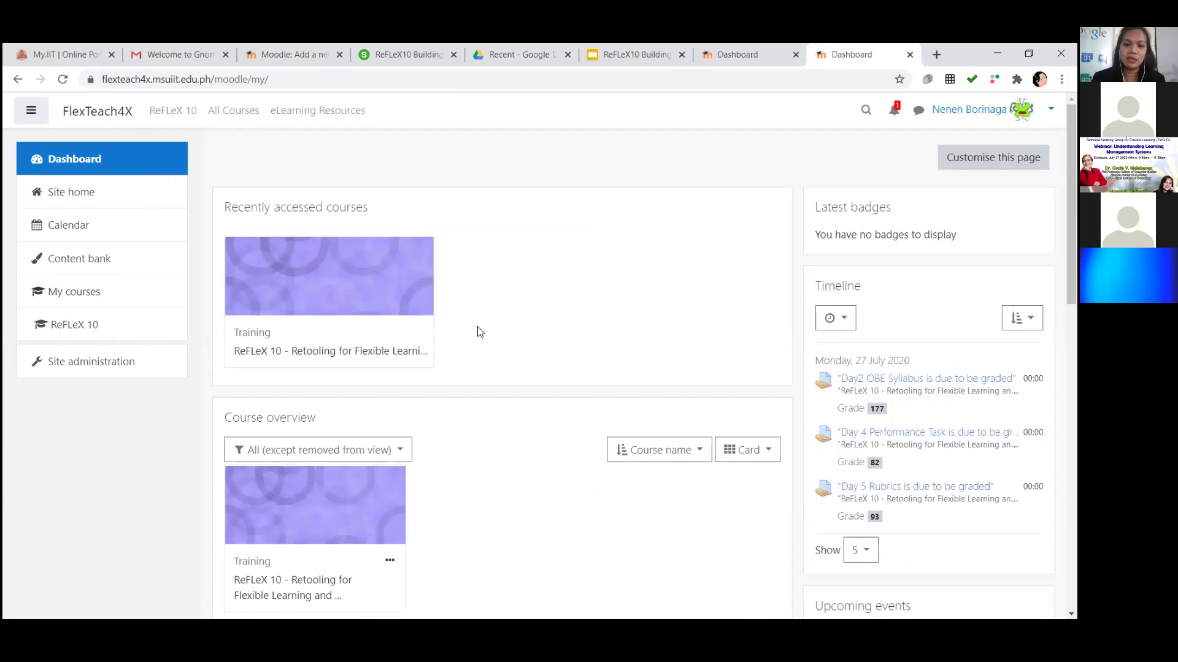
# Step: Open the ReFLeX 10 course, turn editing on and bring up its course settings at the Course image area
pyautogui.click(343, 353)
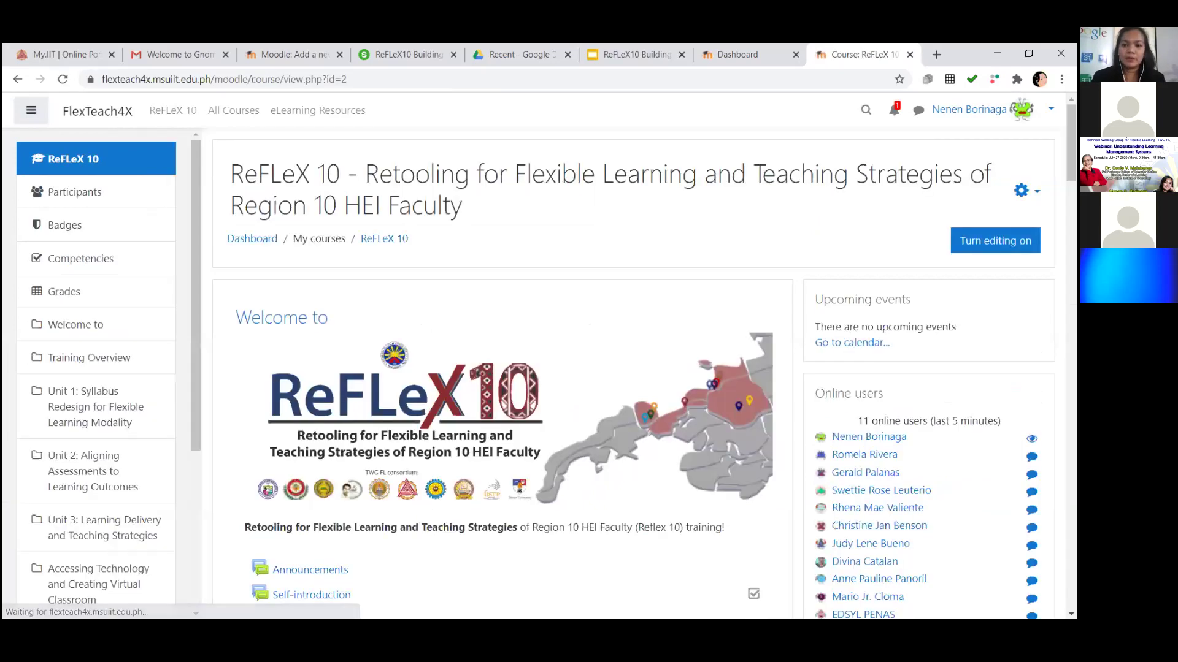
pyautogui.click(995, 240)
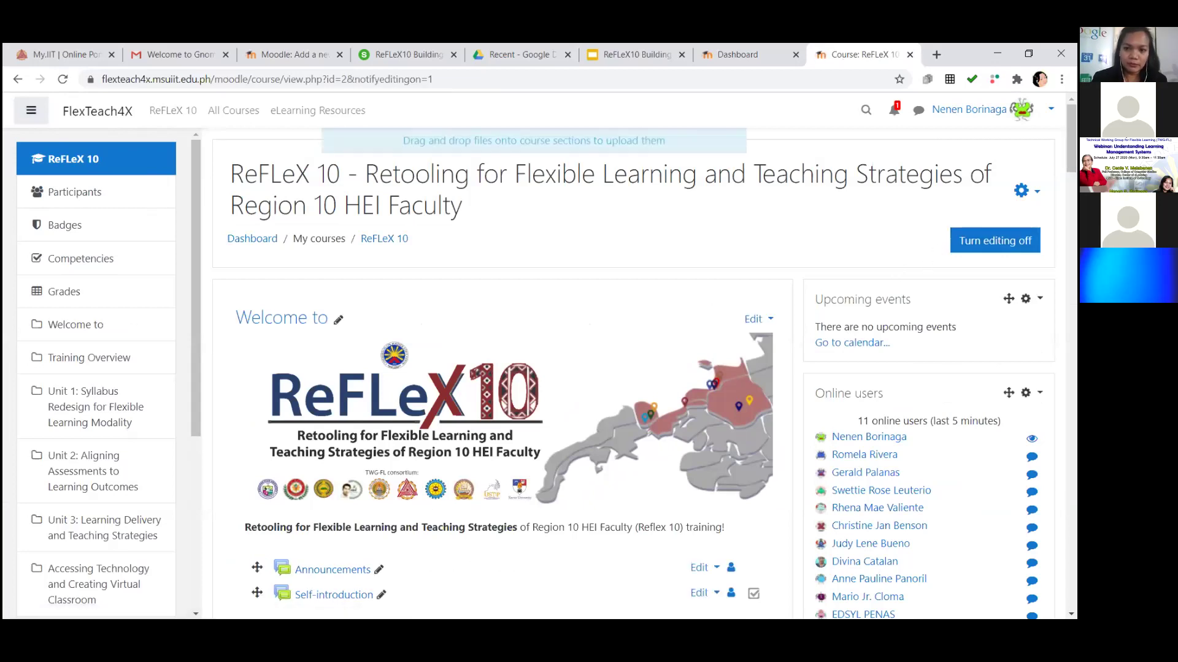
pyautogui.click(1021, 190)
pyautogui.click(957, 226)
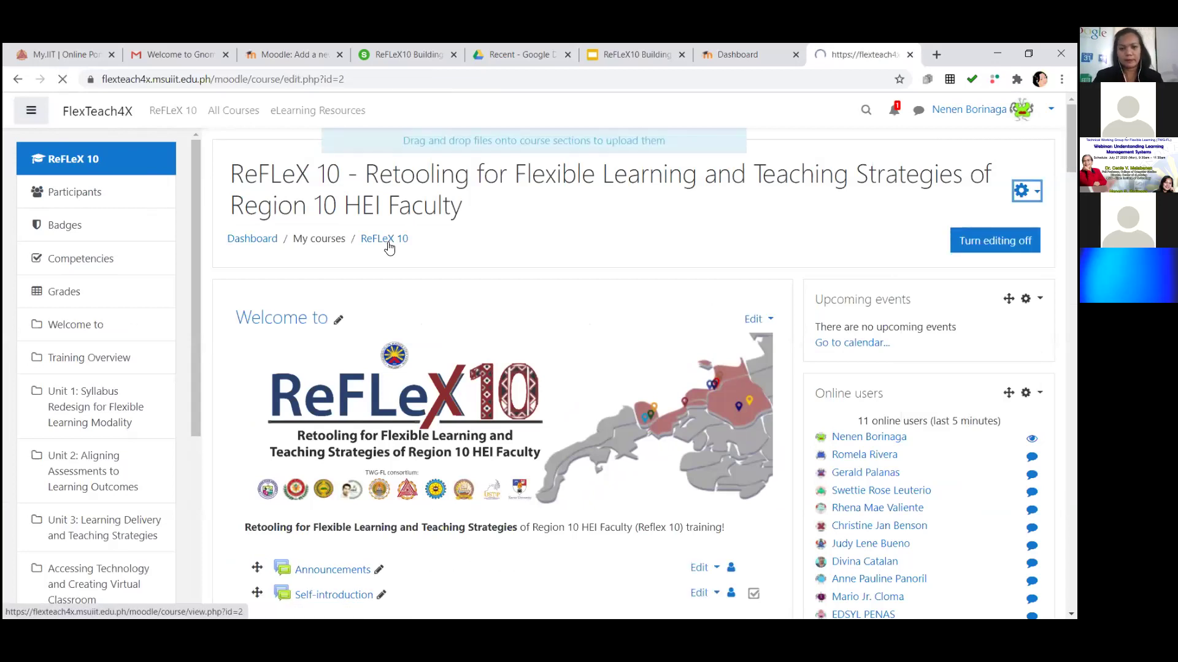
pyautogui.scroll(-10, 570, 401)
pyautogui.scroll(-1, 569, 401)
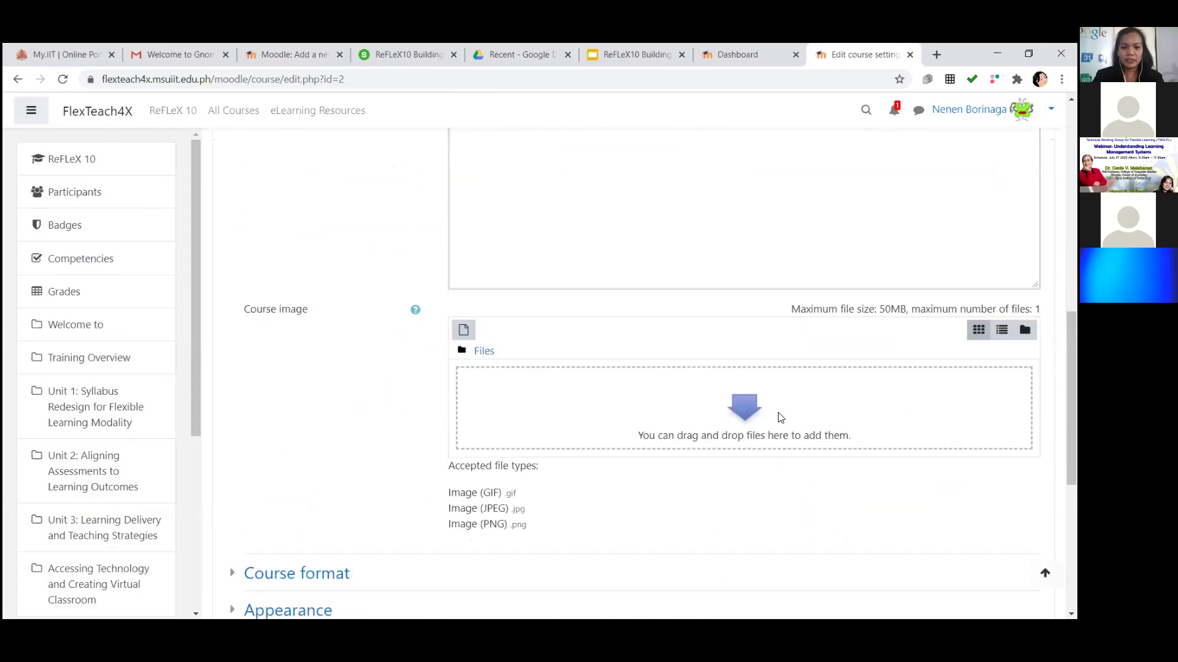
# Step: Upload the Banner_classroom image from the Downloads folder as the ReFLeX 10 course image
pyautogui.click(746, 404)
pyautogui.click(454, 305)
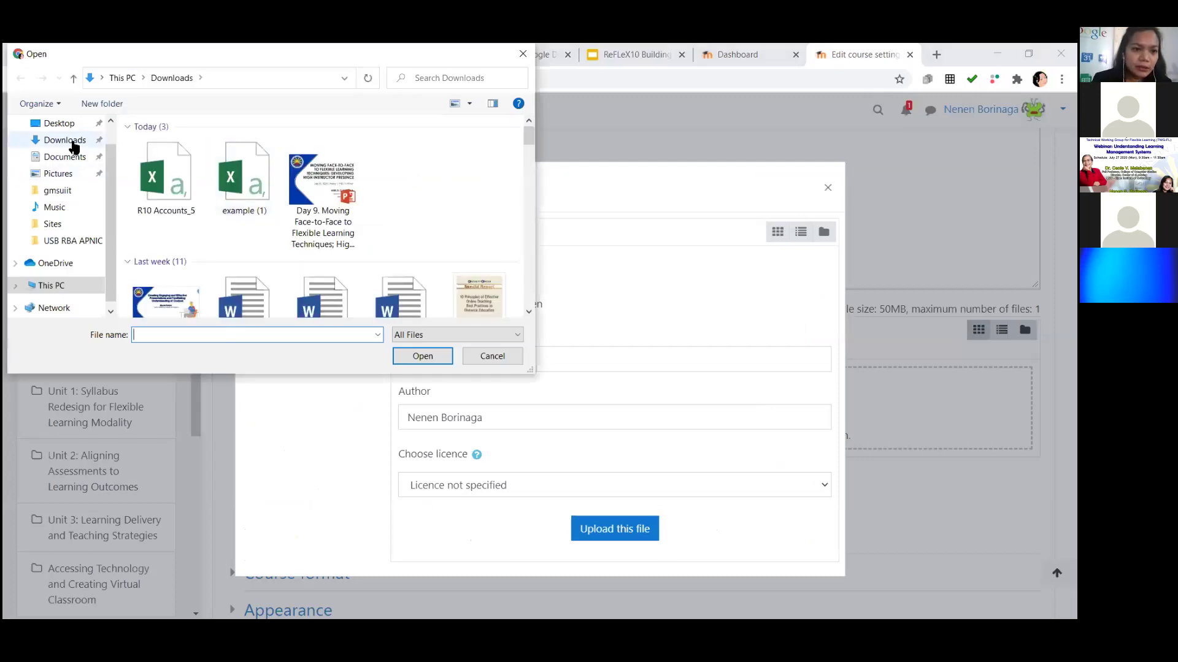
pyautogui.click(68, 140)
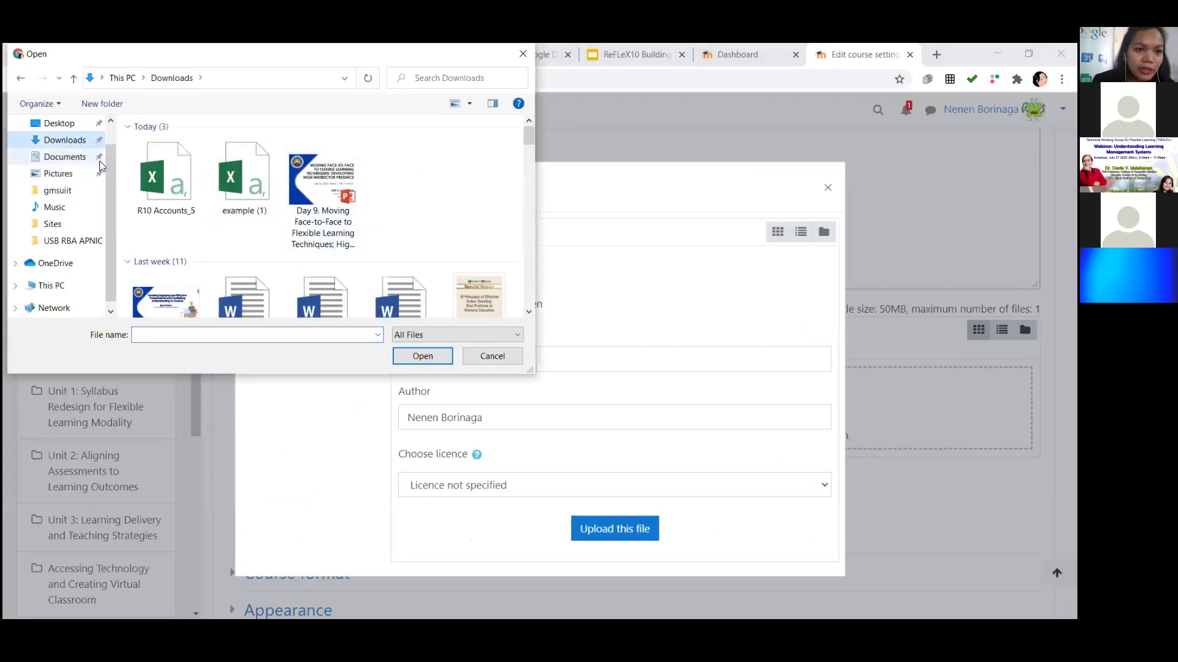
pyautogui.moveTo(528, 141); pyautogui.dragTo(532, 170)
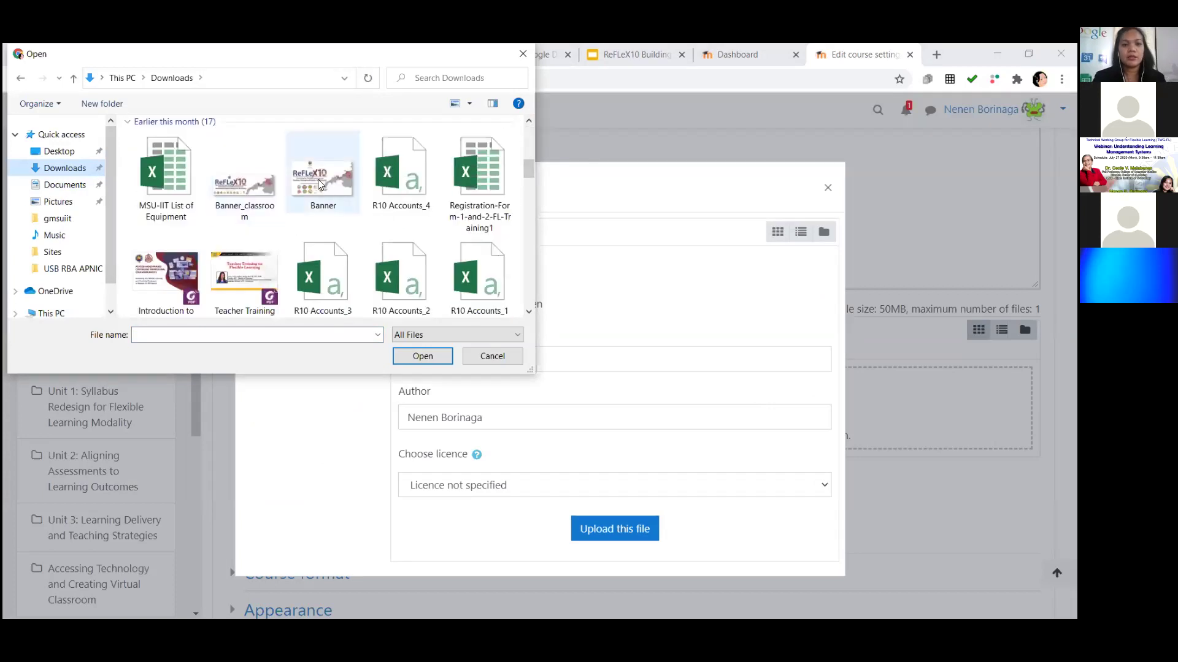
pyautogui.click(244, 178)
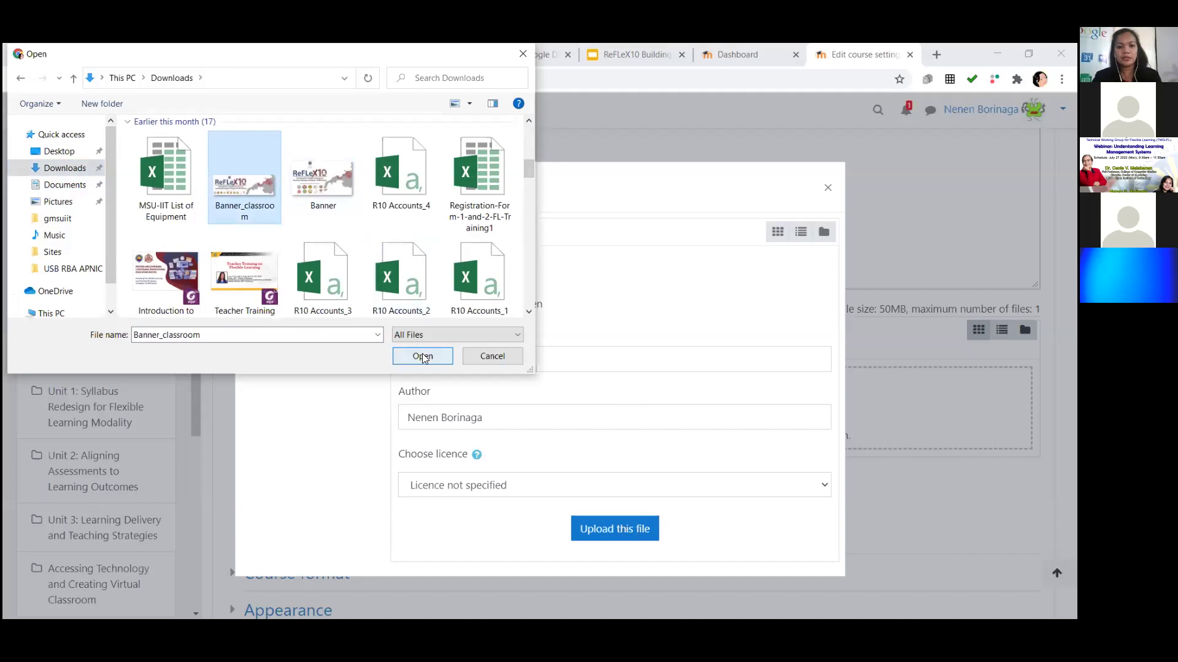
pyautogui.press('Return')
pyautogui.click(630, 528)
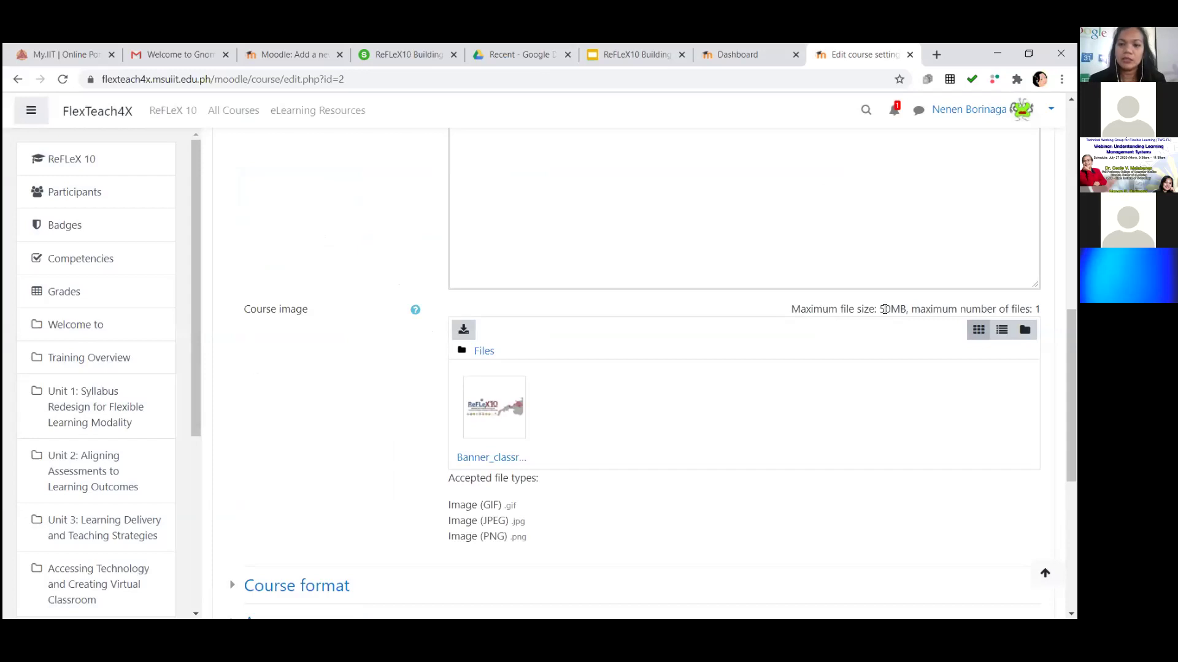
# Step: Save and display the ReFLeX 10 course with its new image, and go to the site's dashboard to view the course card
pyautogui.click(282, 54)
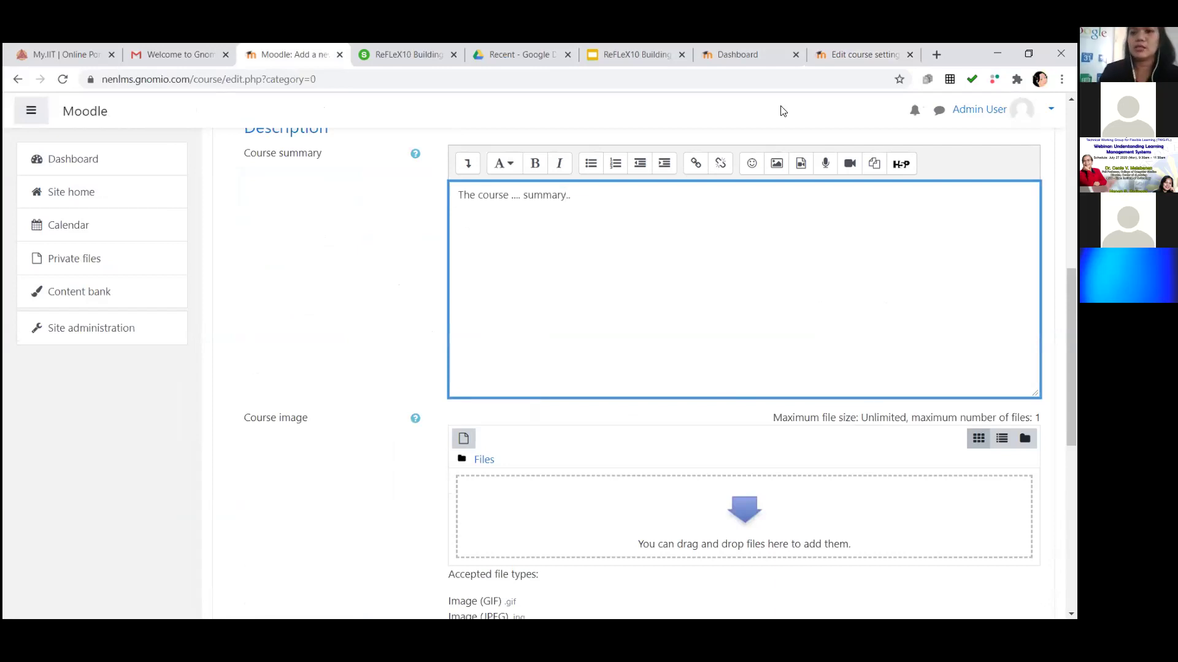
pyautogui.click(857, 49)
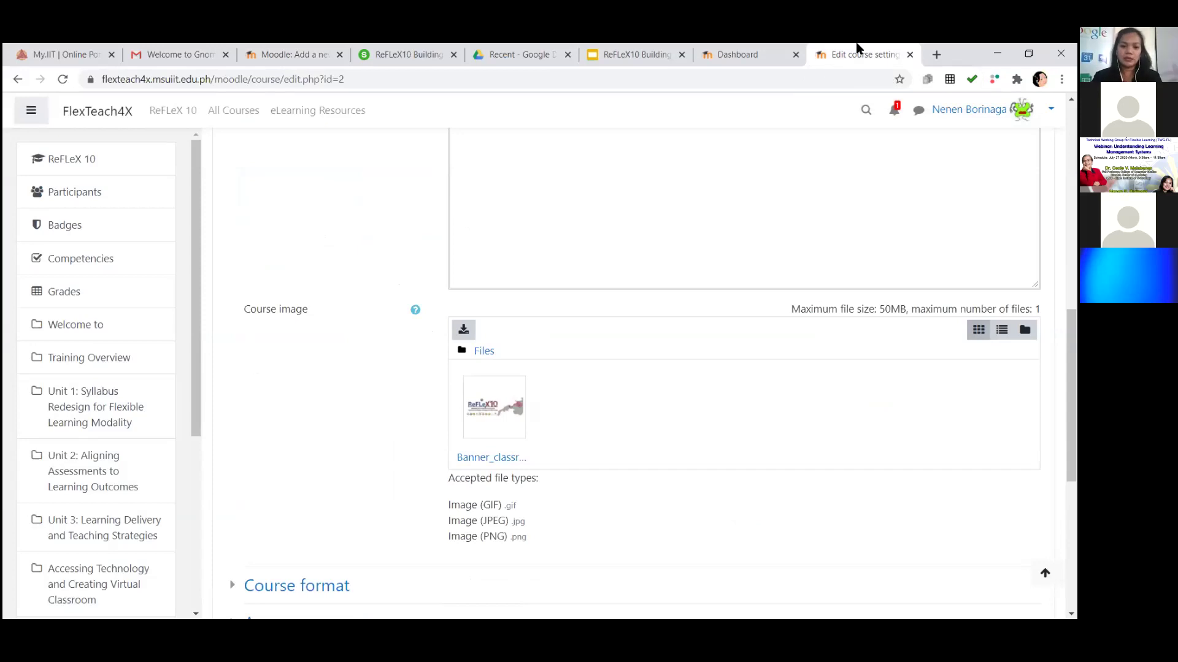
pyautogui.scroll(-6, 473, 454)
pyautogui.click(504, 467)
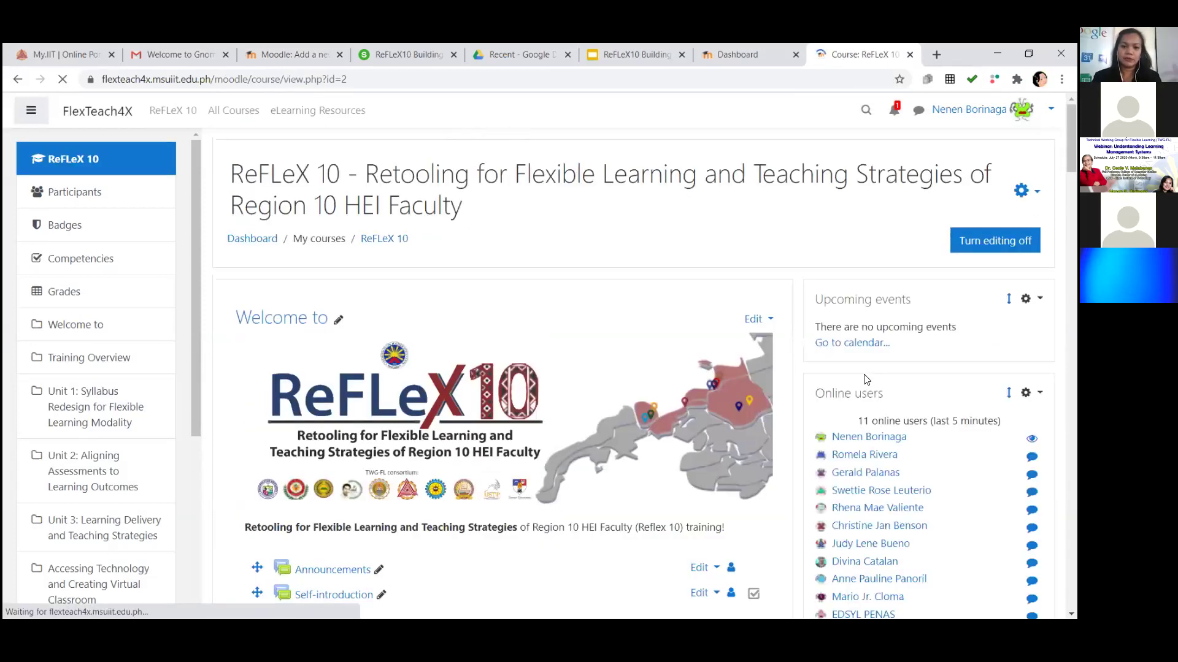
pyautogui.click(100, 160)
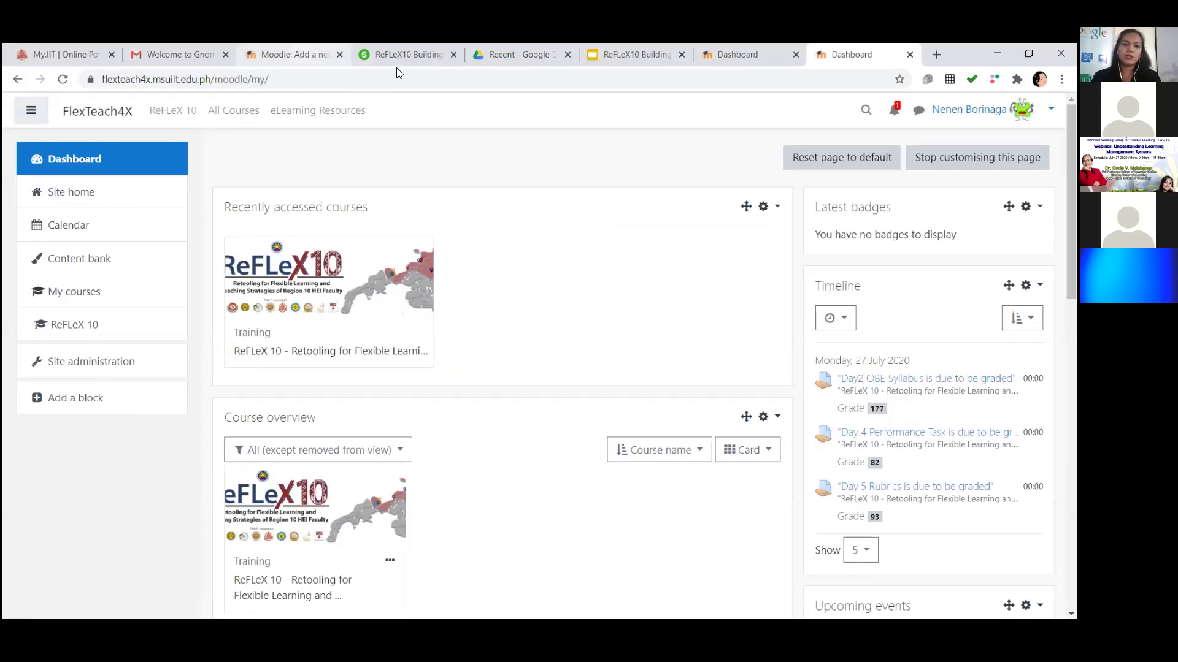
# Step: Return to the new-course form on the Gnomio Moodle site, then save and display the Introduction to Computer course
pyautogui.click(328, 58)
pyautogui.scroll(-2, 288, 395)
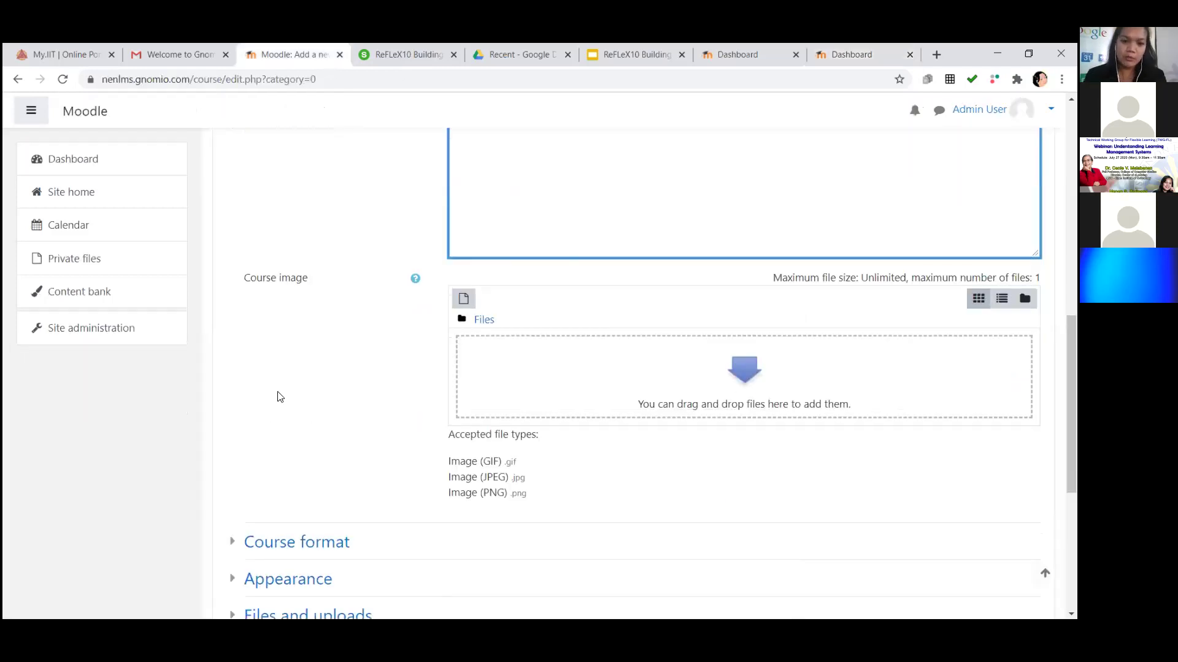
pyautogui.scroll(-3, 298, 392)
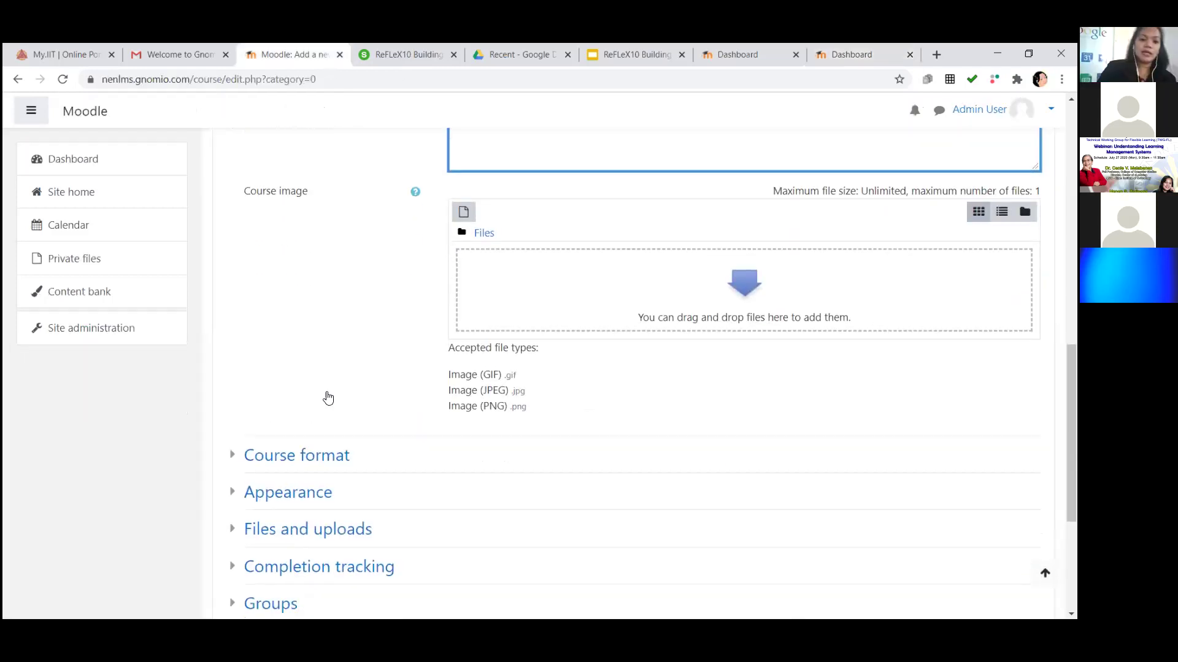
pyautogui.scroll(-1, 362, 405)
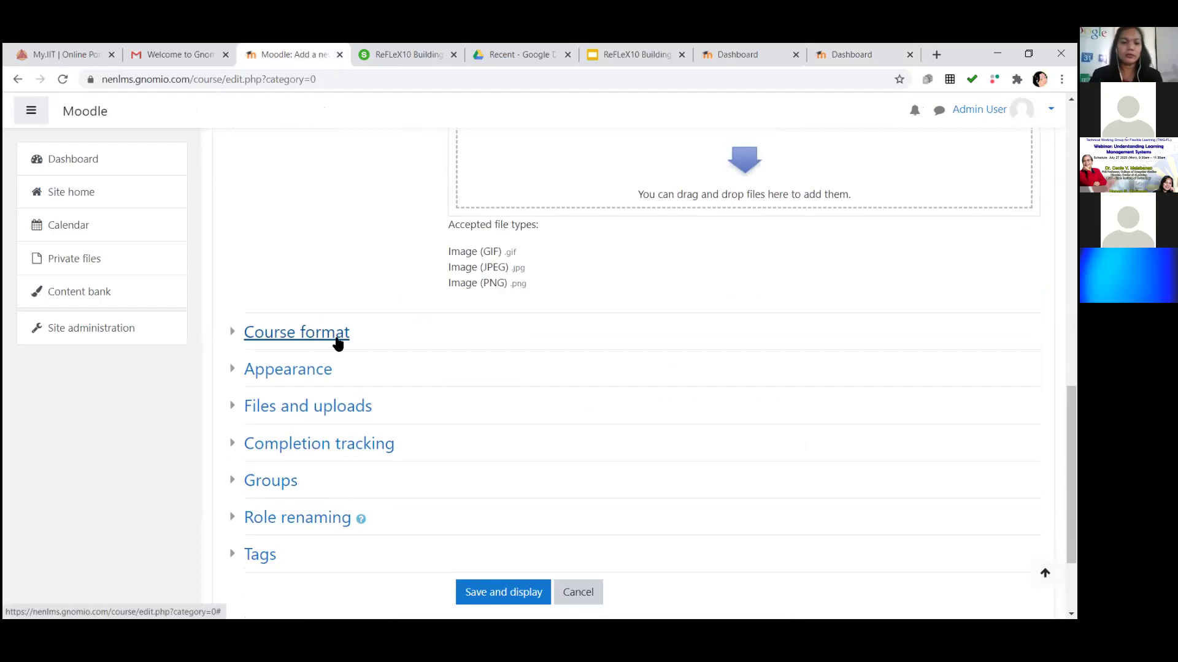
pyautogui.scroll(-1, 761, 485)
pyautogui.click(509, 526)
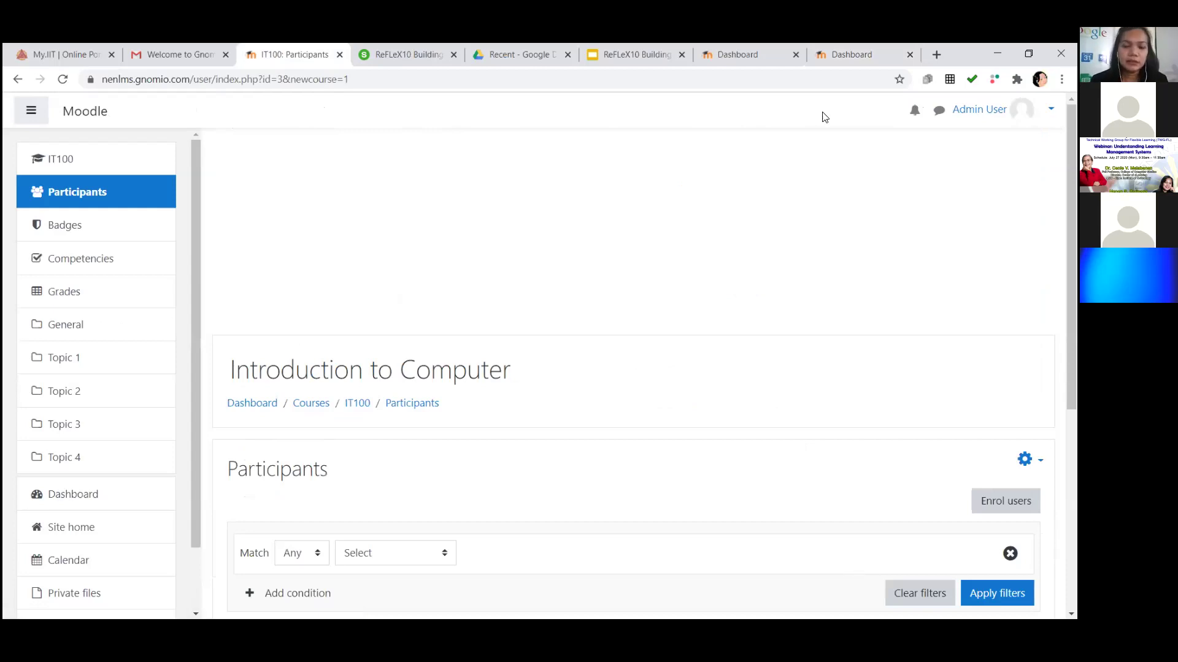
# Step: Switch to the Google Slides presentation, advance to the Quick Demo slide, and return to the course's Participants page in Moodle
pyautogui.hotkey('ctrl', '6')
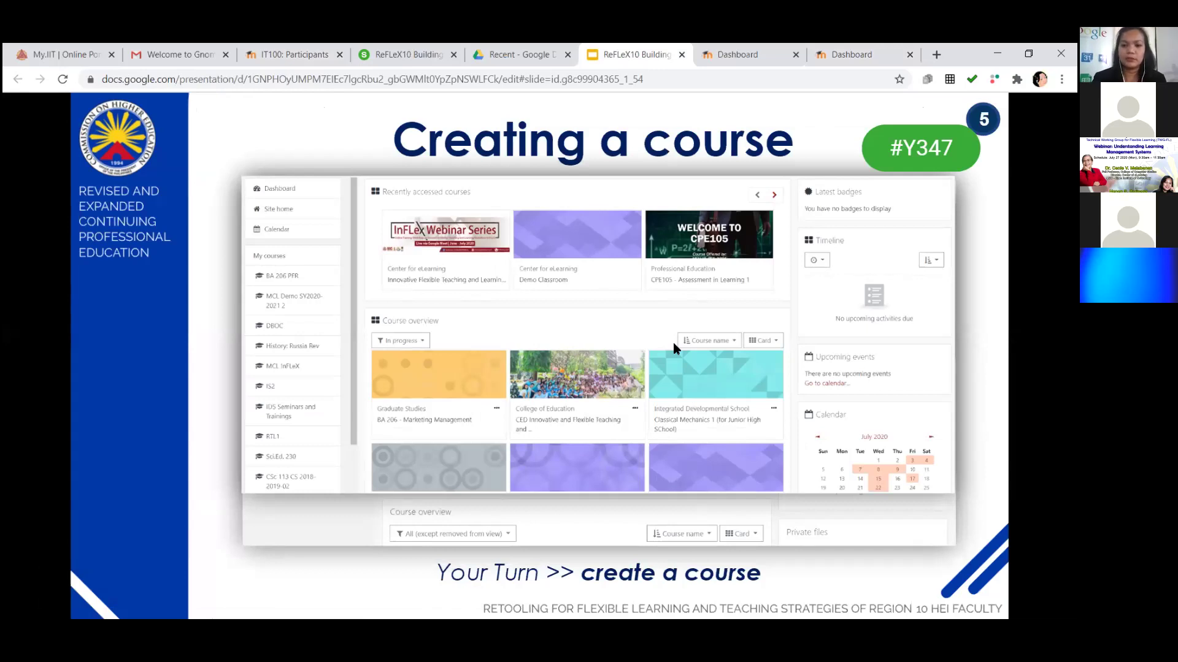
pyautogui.press('Right')
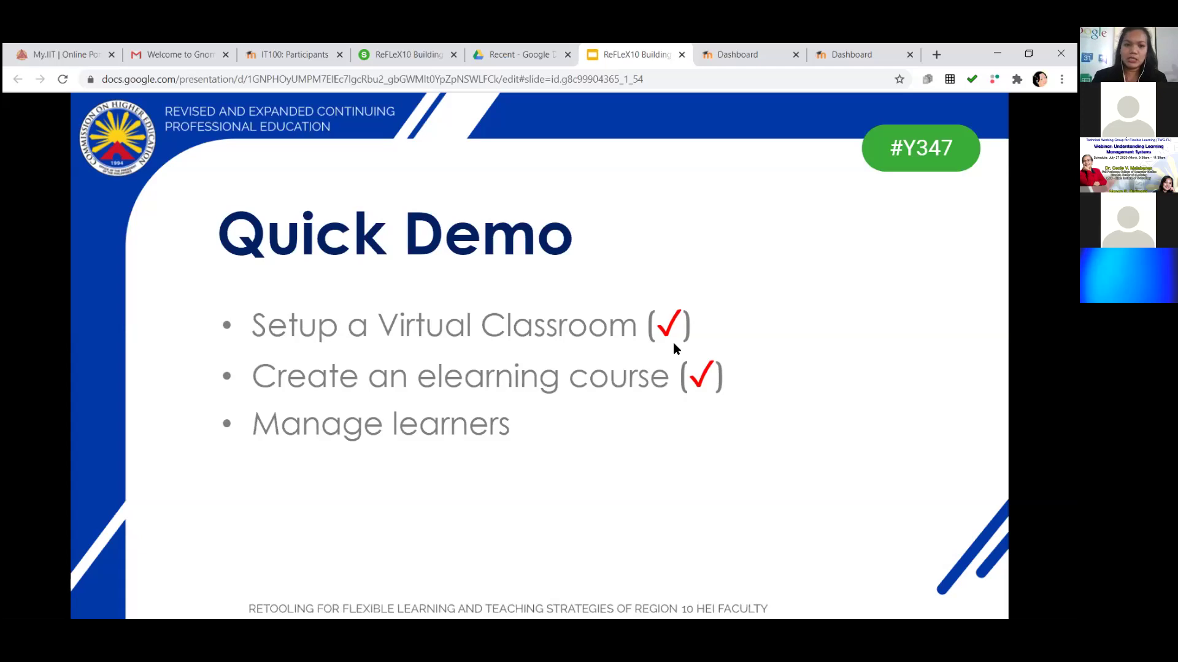
pyautogui.click(288, 55)
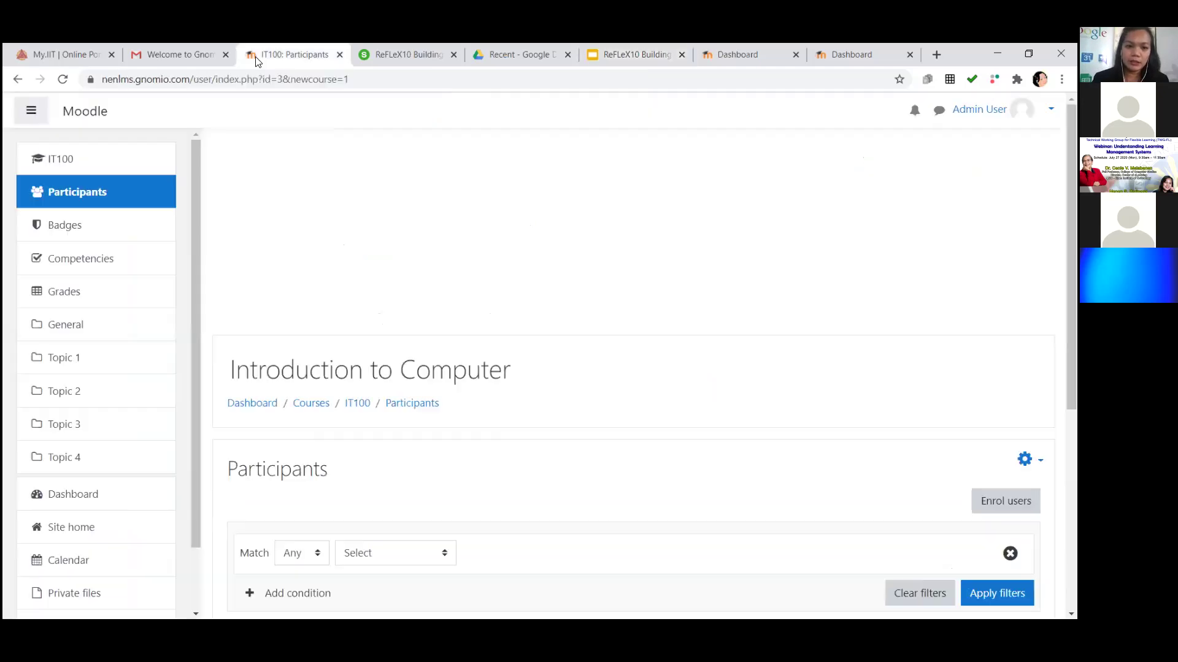
# Step: Collapse and expand the navigation drawer, open the Moodle dashboard and examine its Recently accessed courses and Course overview blocks
pyautogui.click(31, 110)
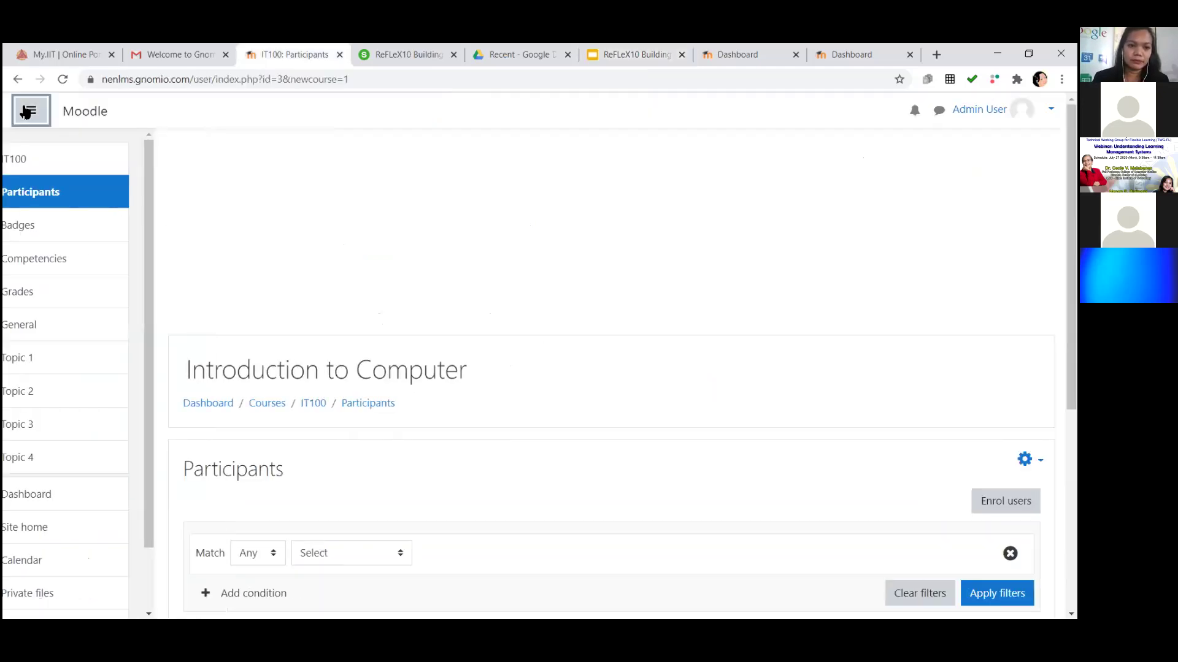
pyautogui.click(31, 110)
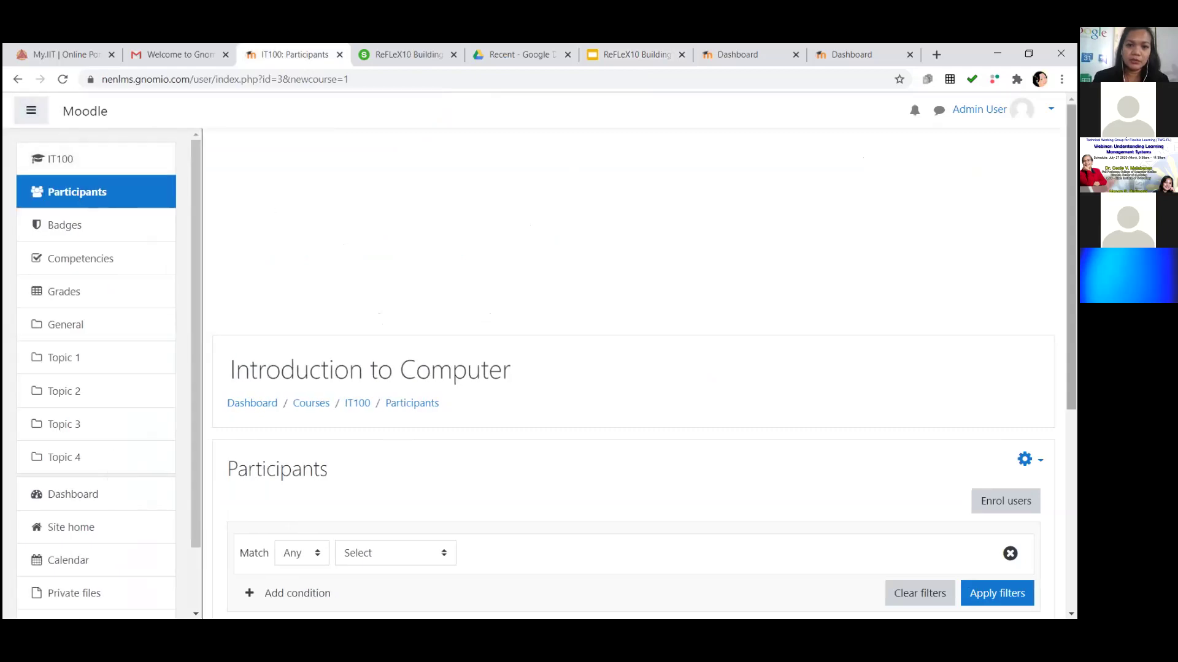
pyautogui.click(85, 111)
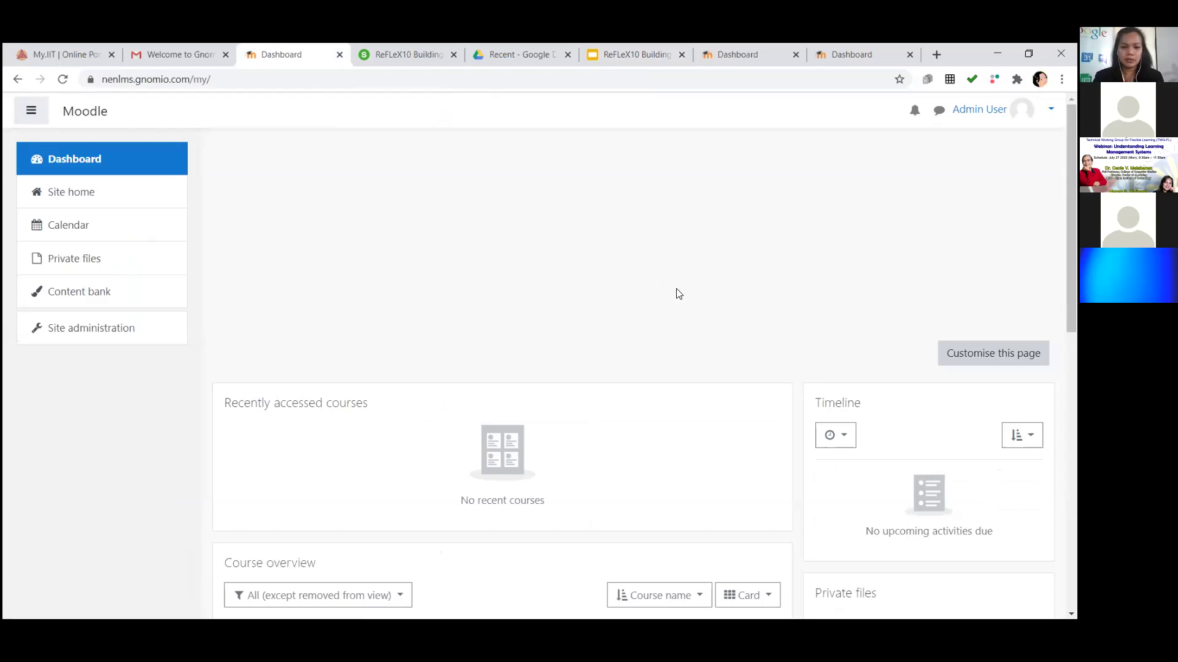
pyautogui.scroll(-1, 678, 291)
pyautogui.scroll(-3, 677, 292)
pyautogui.scroll(4, 676, 293)
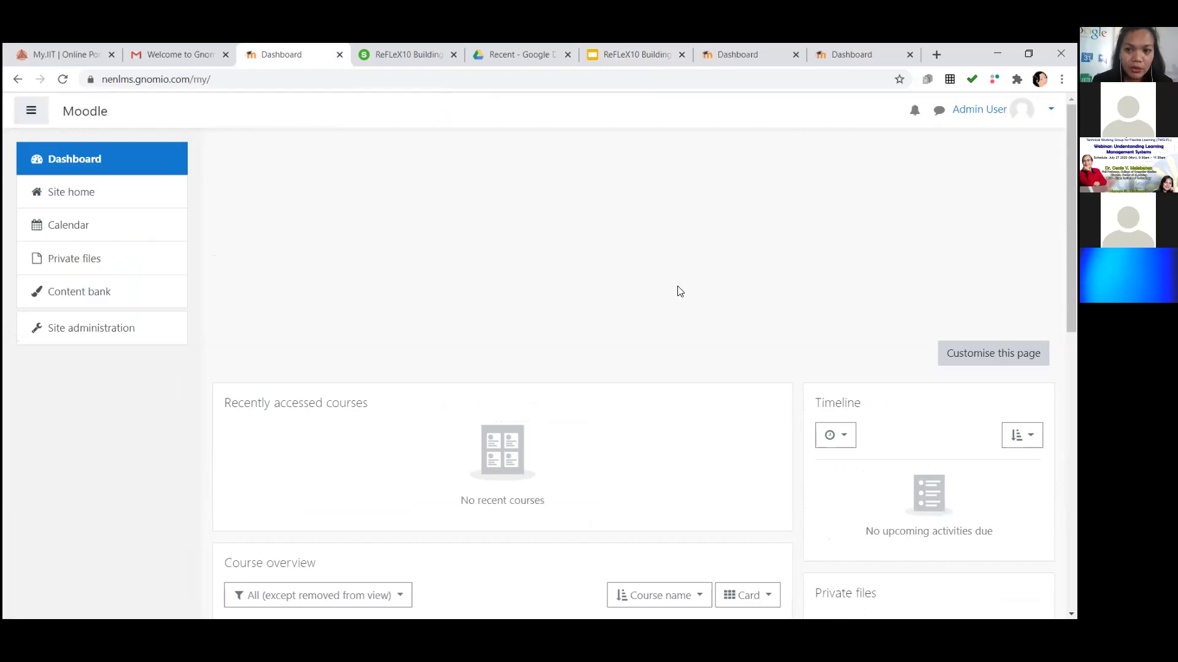
pyautogui.scroll(-4, 380, 340)
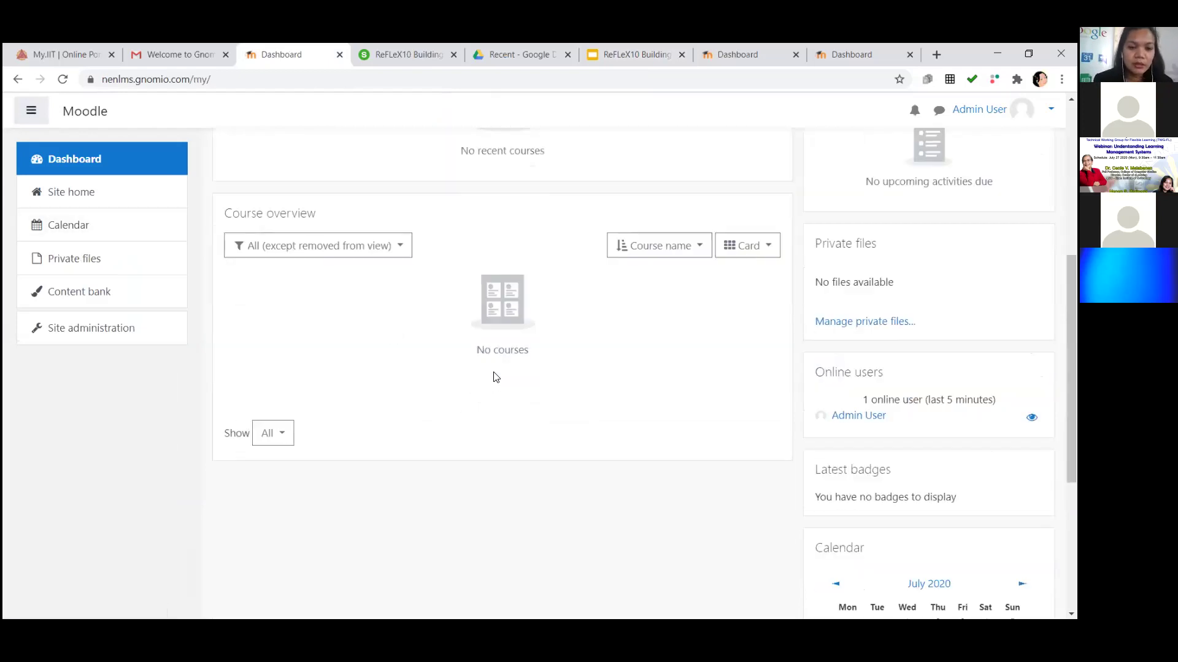
pyautogui.scroll(4, 518, 377)
# Step: Go back to the Introduction to Computer Participants page, look it over, and check the dashboard's Course overview again
pyautogui.click(17, 79)
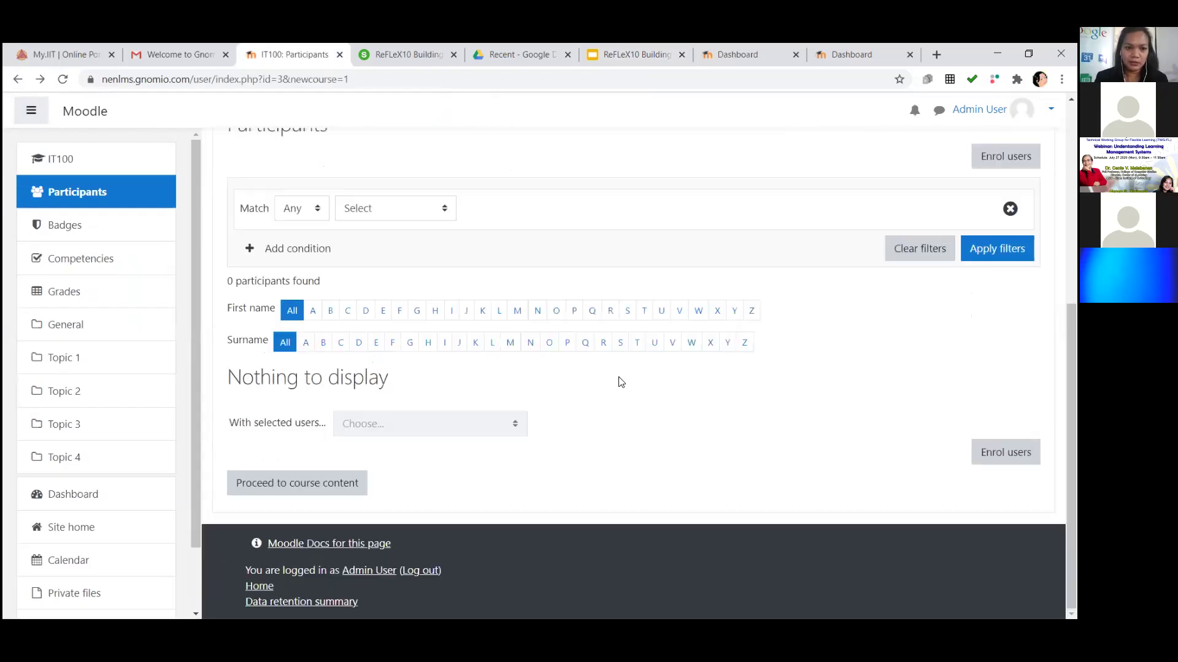
pyautogui.scroll(5, 621, 382)
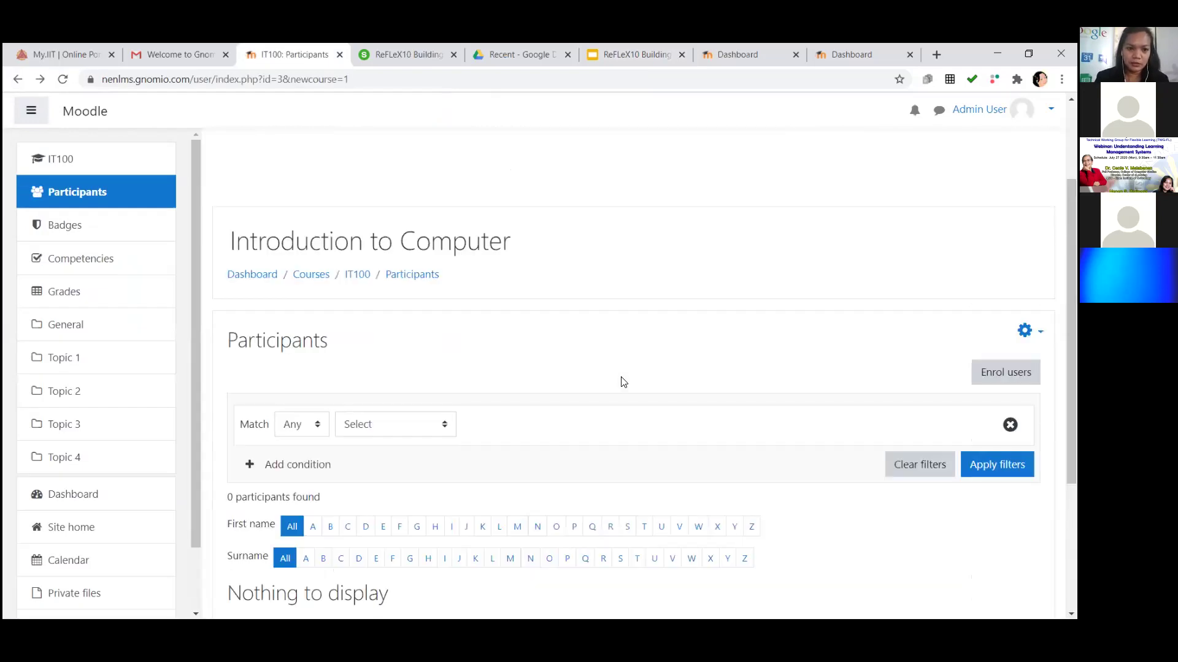
pyautogui.click(45, 117)
pyautogui.click(42, 120)
pyautogui.click(84, 111)
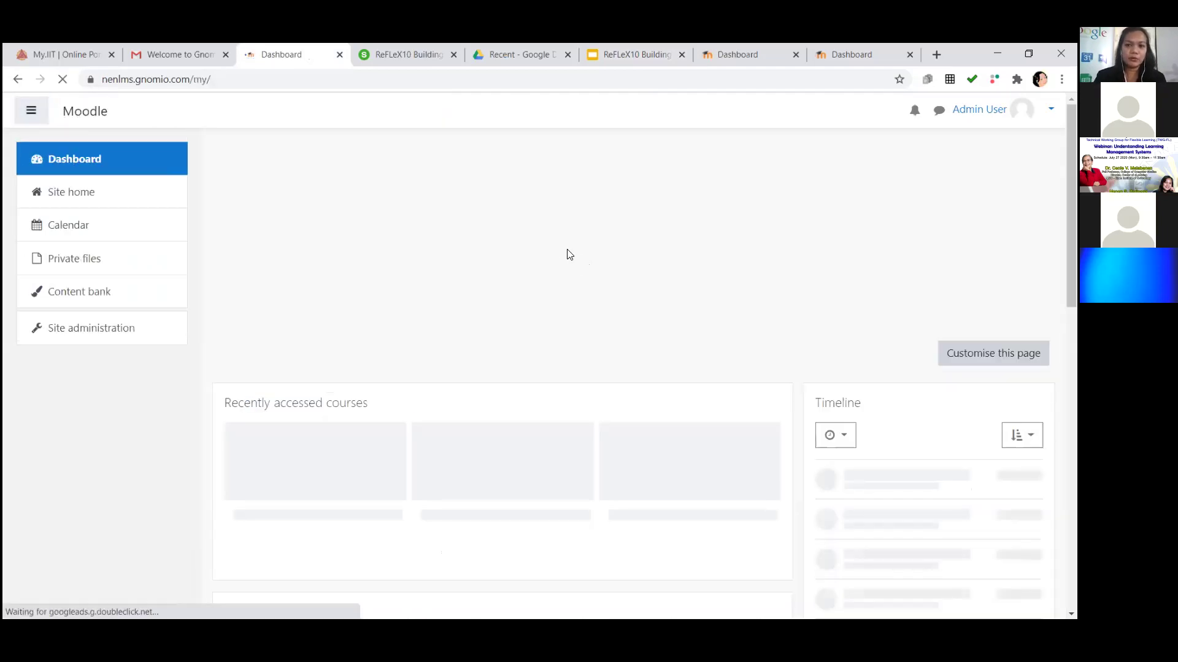
pyautogui.scroll(-6, 521, 248)
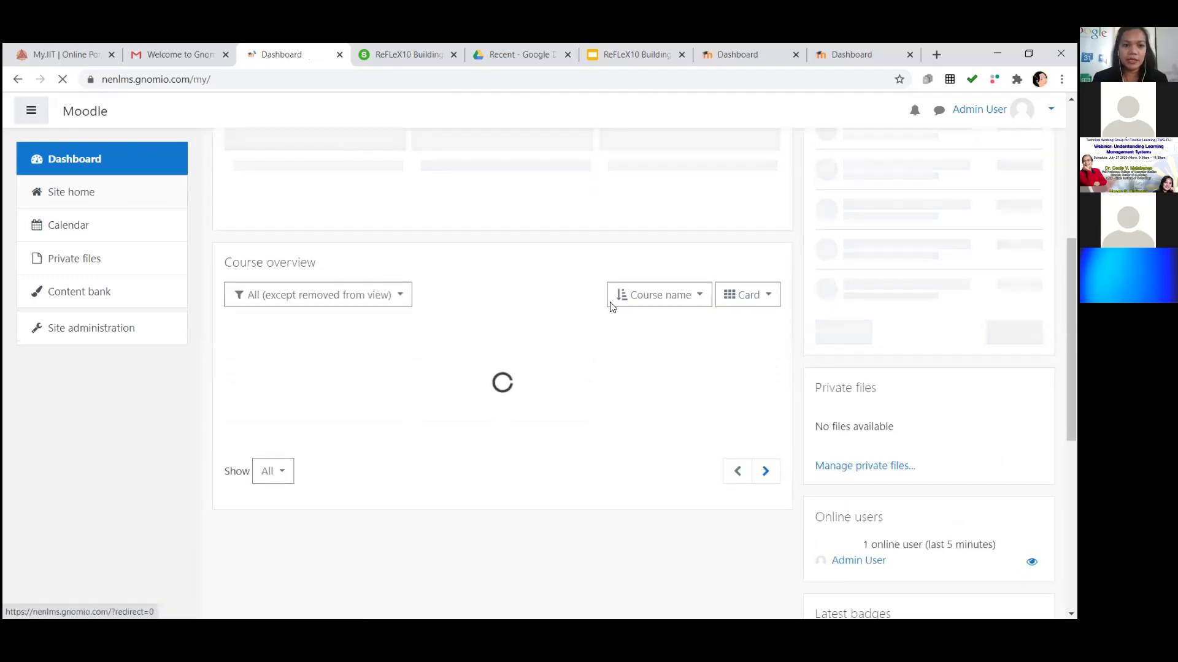
# Step: Open the Introduction to Computer course from the available courses on the site home and look over its topic sections
pyautogui.press('Return')
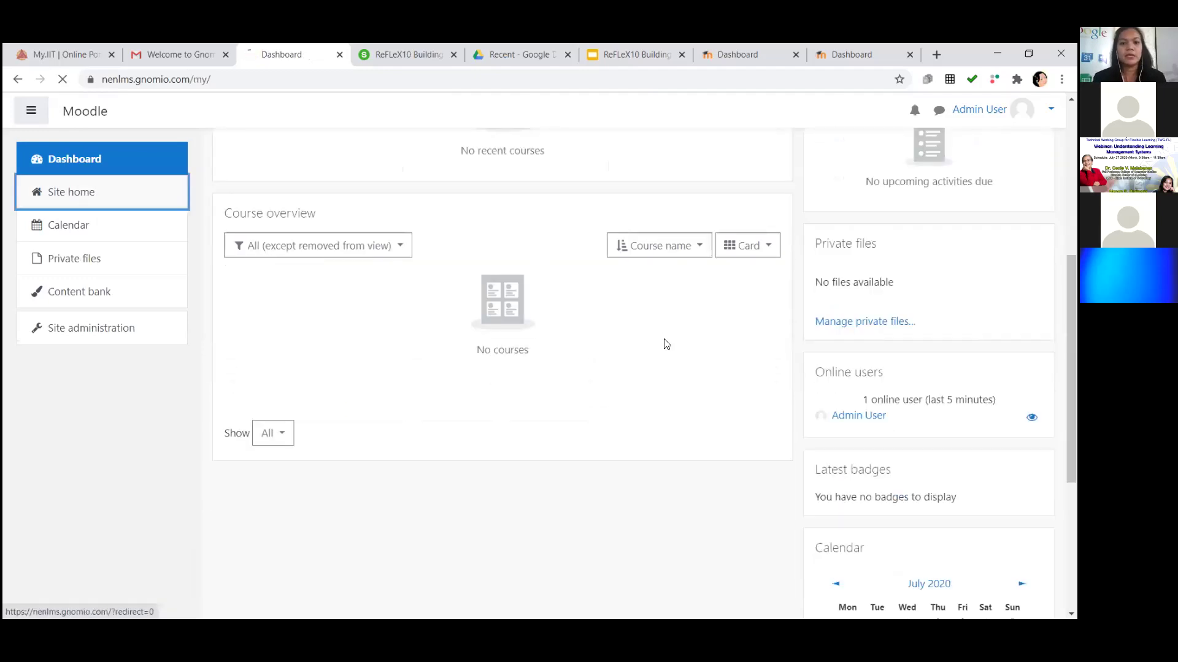
pyautogui.scroll(-7, 682, 351)
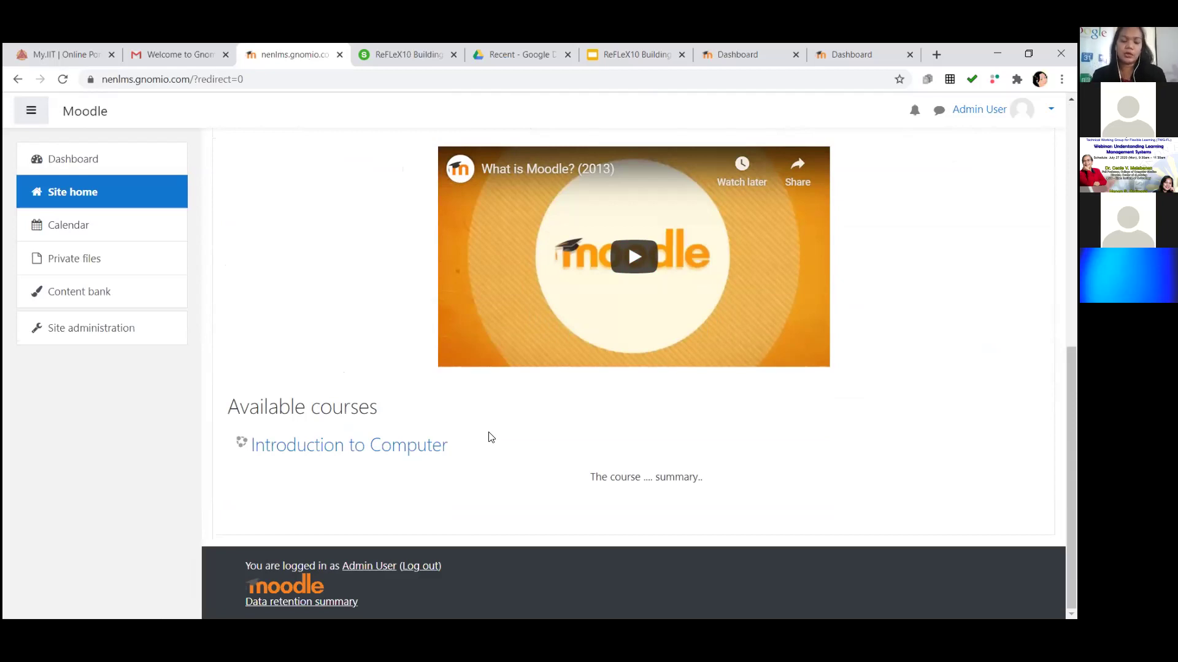
pyautogui.click(338, 454)
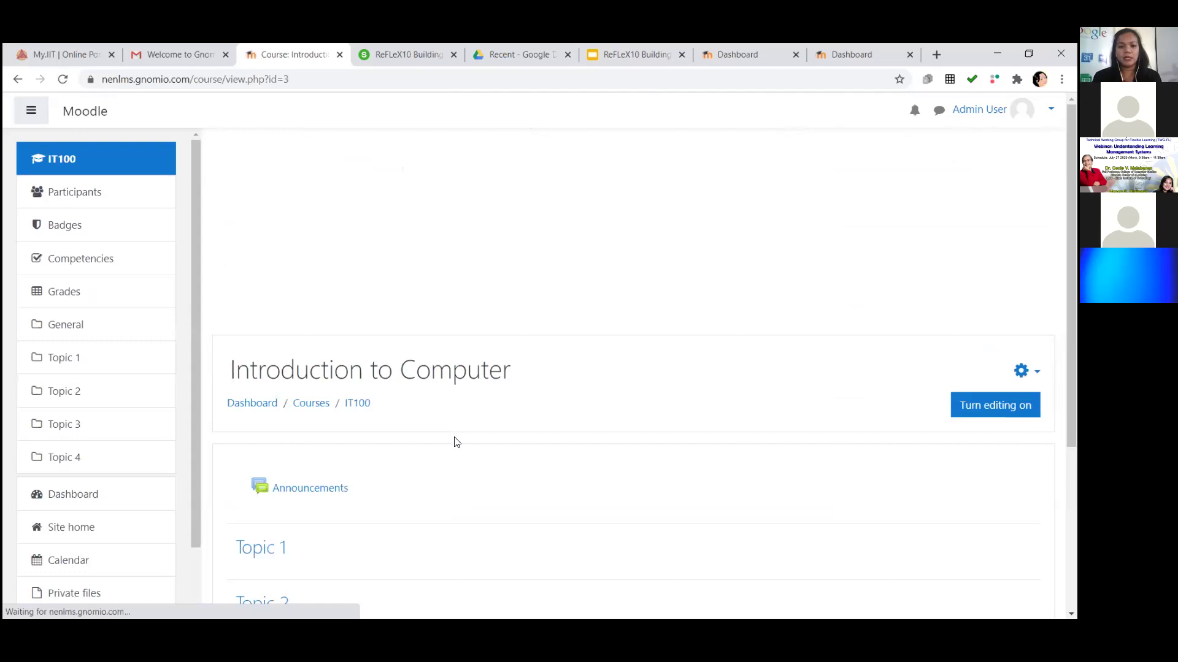
pyautogui.scroll(-4, 542, 384)
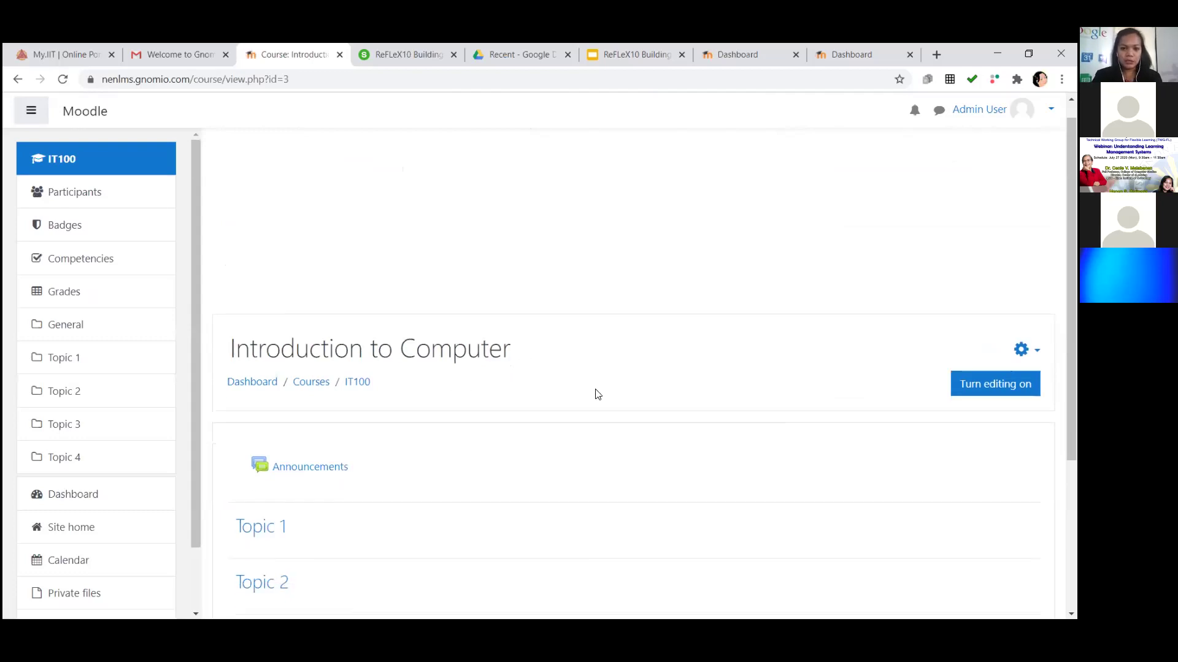
pyautogui.scroll(4, 628, 405)
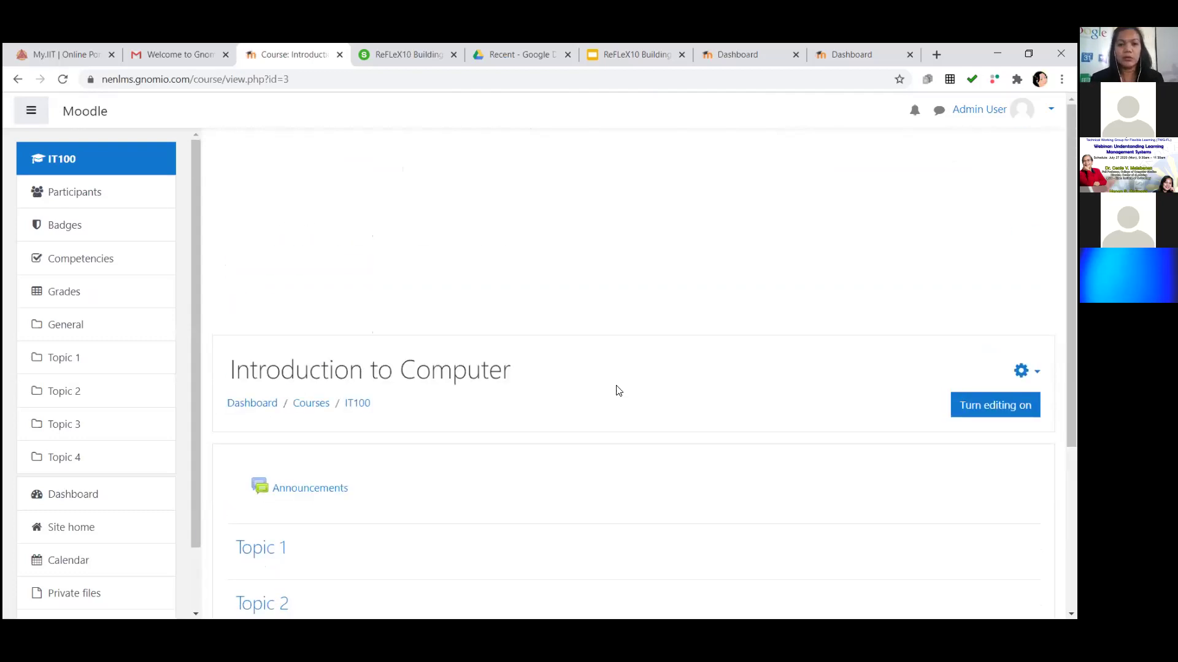
pyautogui.scroll(-3, 638, 368)
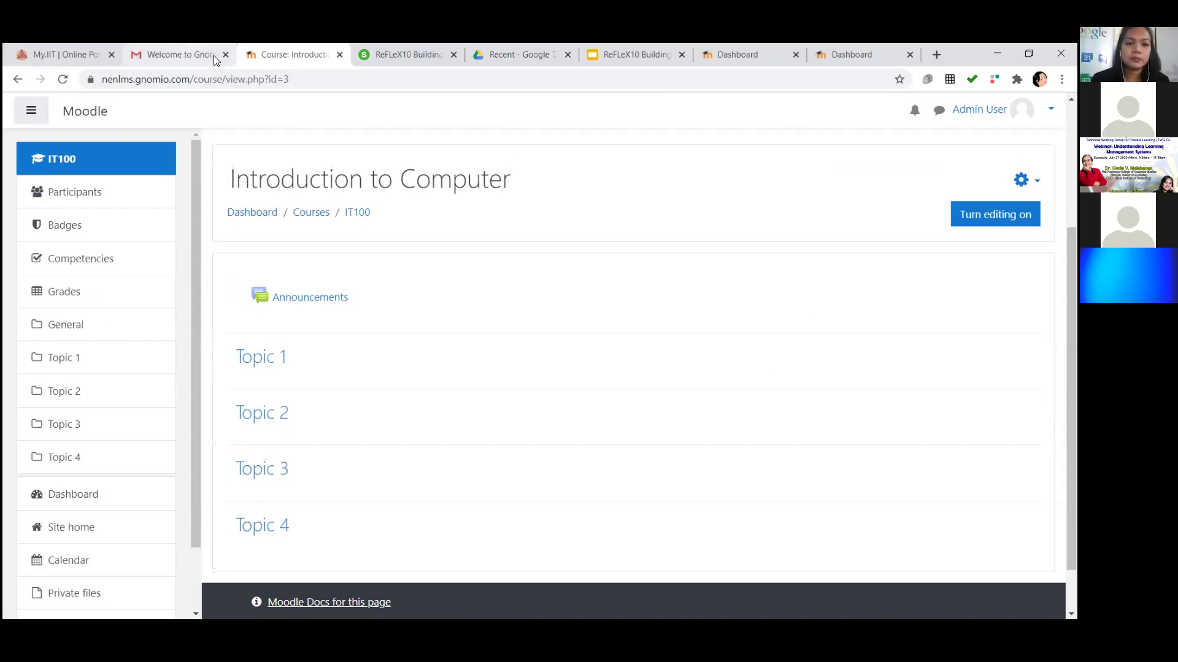
# Step: Check the FlexTeach4X dashboard briefly, switch to the Google Slides presentation and advance to the Managing Learners slide
pyautogui.hotkey('ctrl', '7')
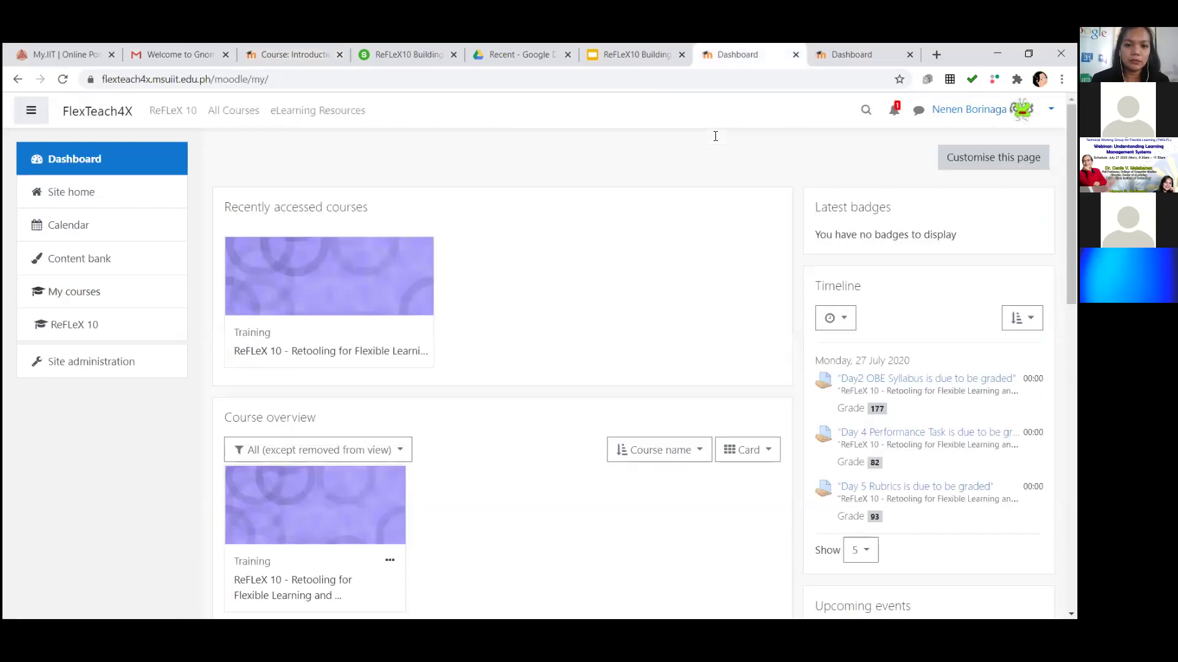
pyautogui.click(607, 68)
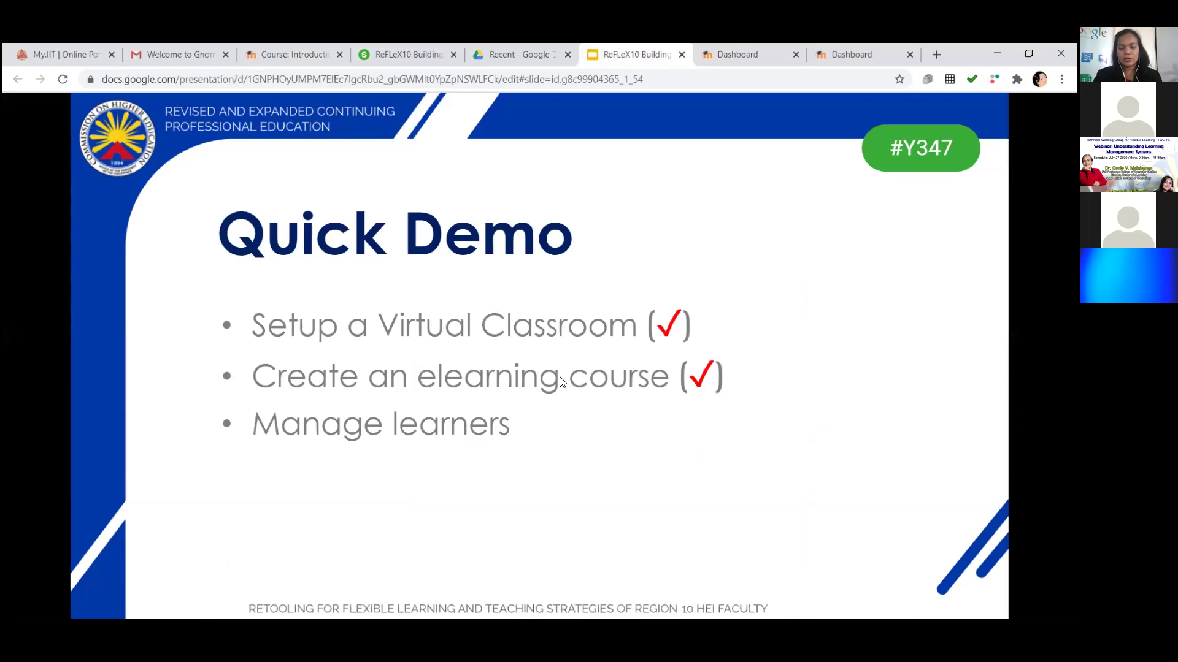
pyautogui.press('Right')
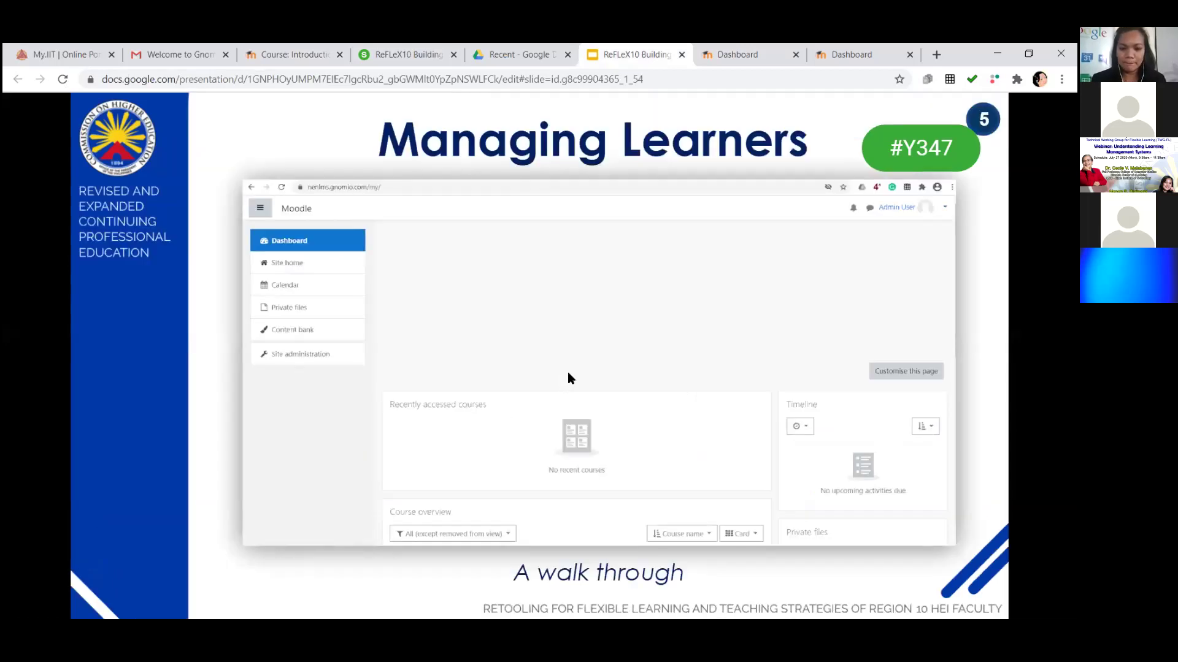
pyautogui.press('Right')
pyautogui.press('Left')
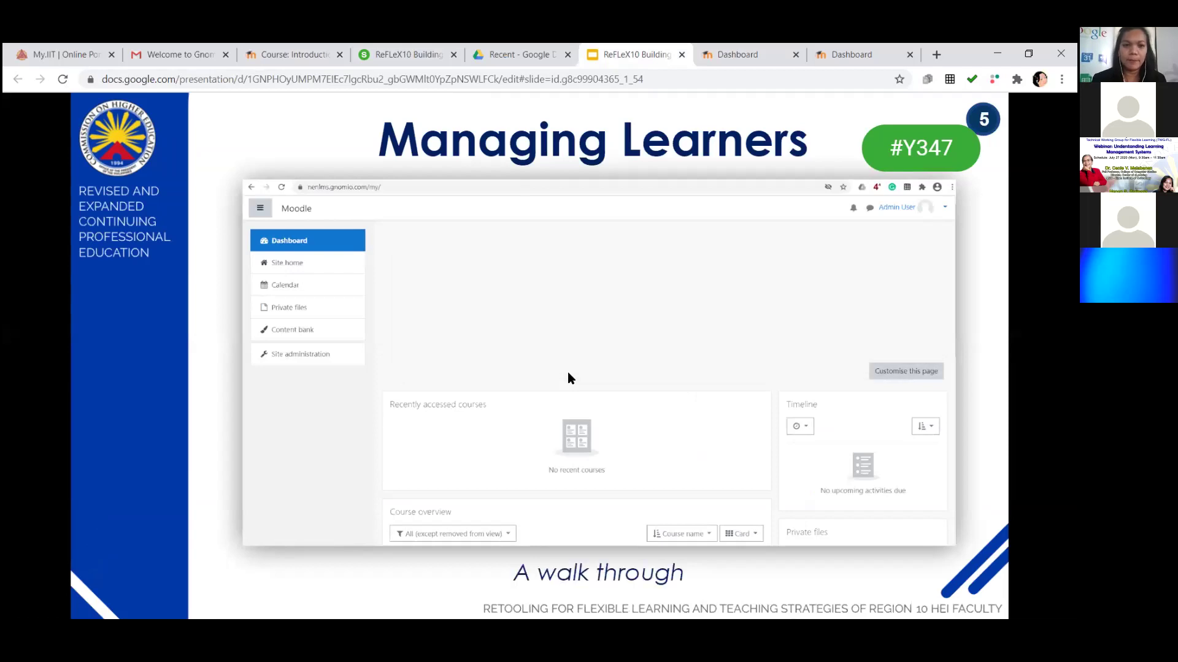
# Step: Switch to the Moodle Introduction to Computer course and open the Users section of Site administration
pyautogui.click(289, 61)
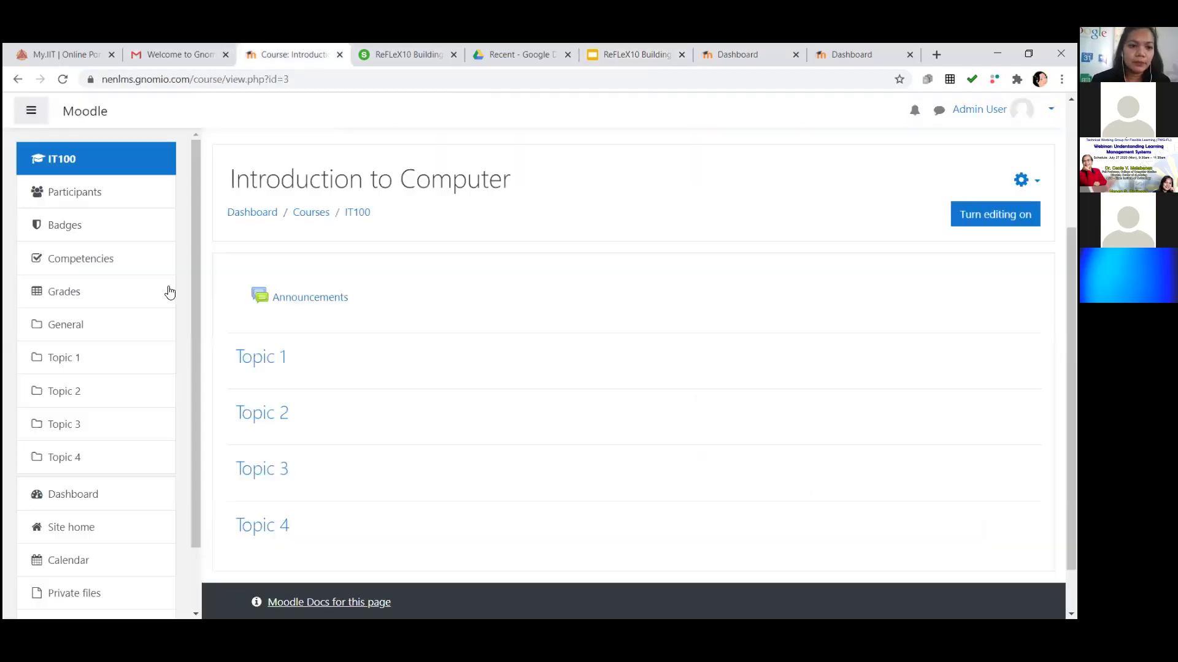
pyautogui.click(32, 114)
pyautogui.click(31, 114)
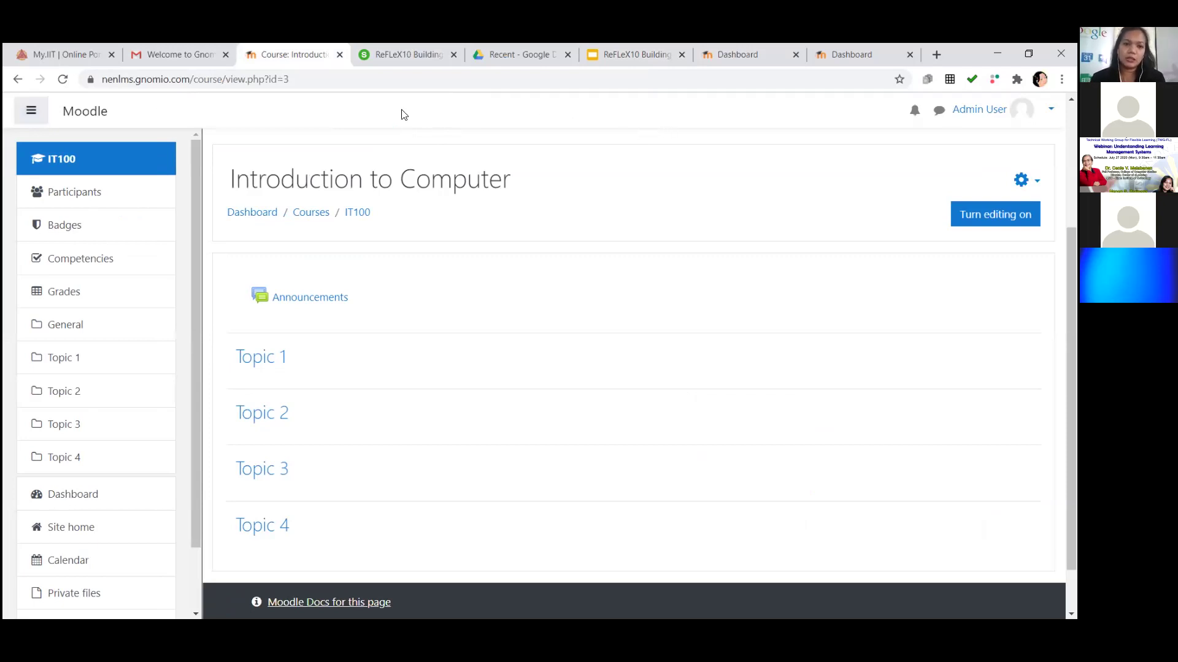
pyautogui.click(29, 120)
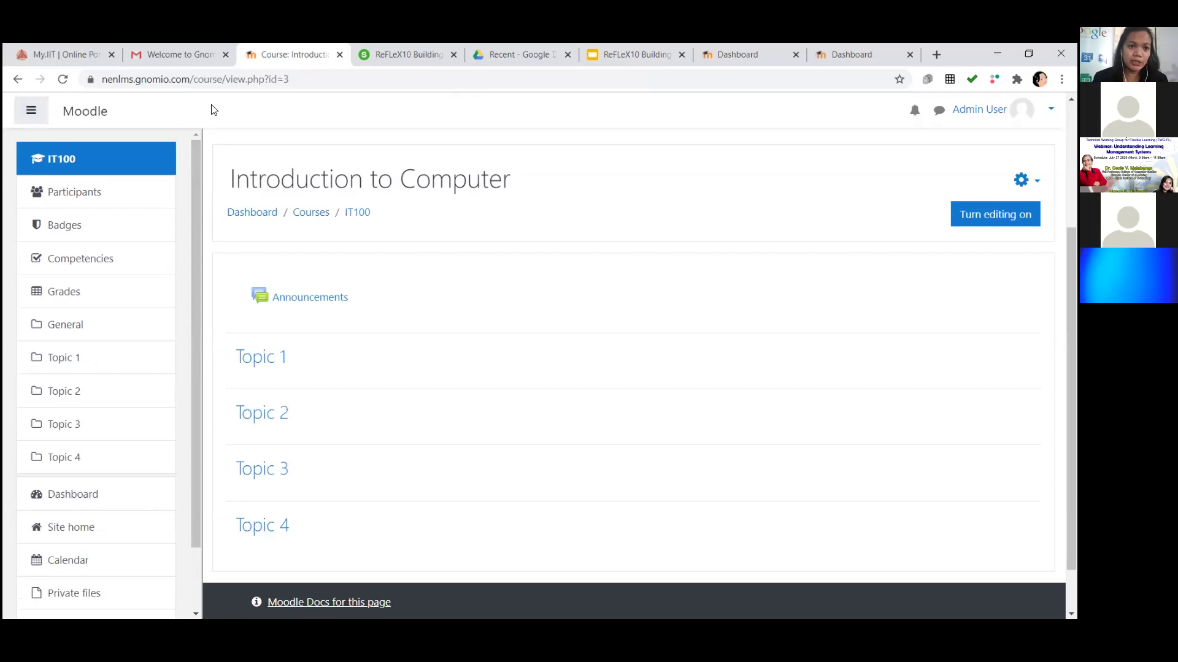
pyautogui.scroll(-1, 256, 294)
pyautogui.scroll(-2, 131, 491)
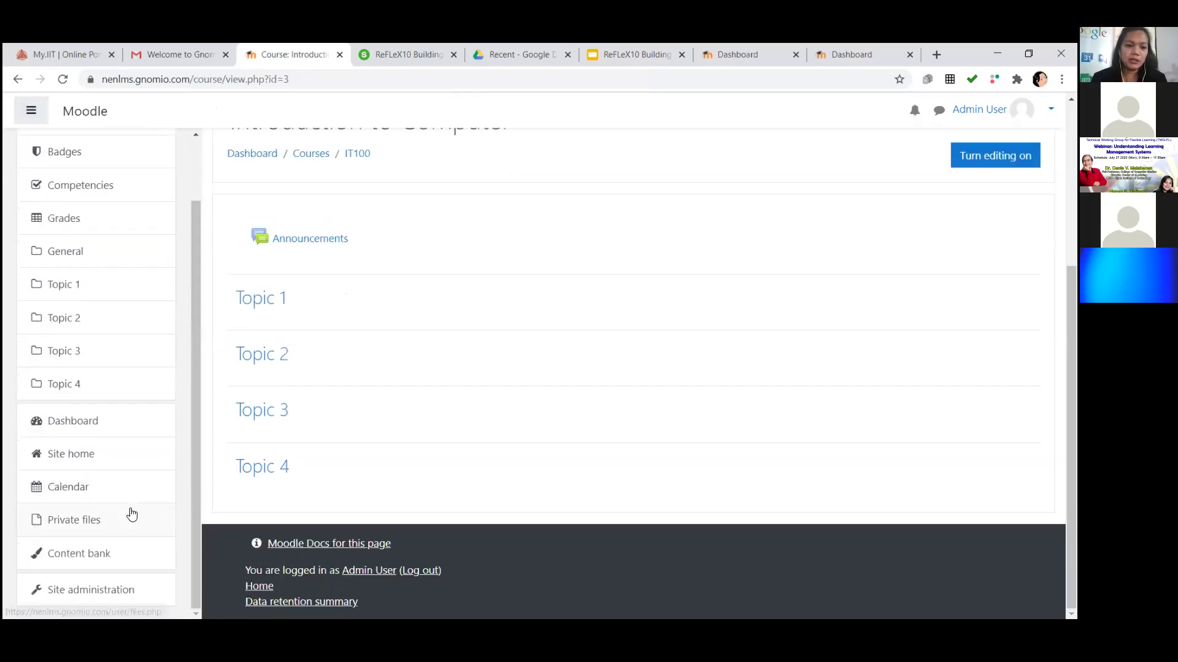
pyautogui.click(105, 590)
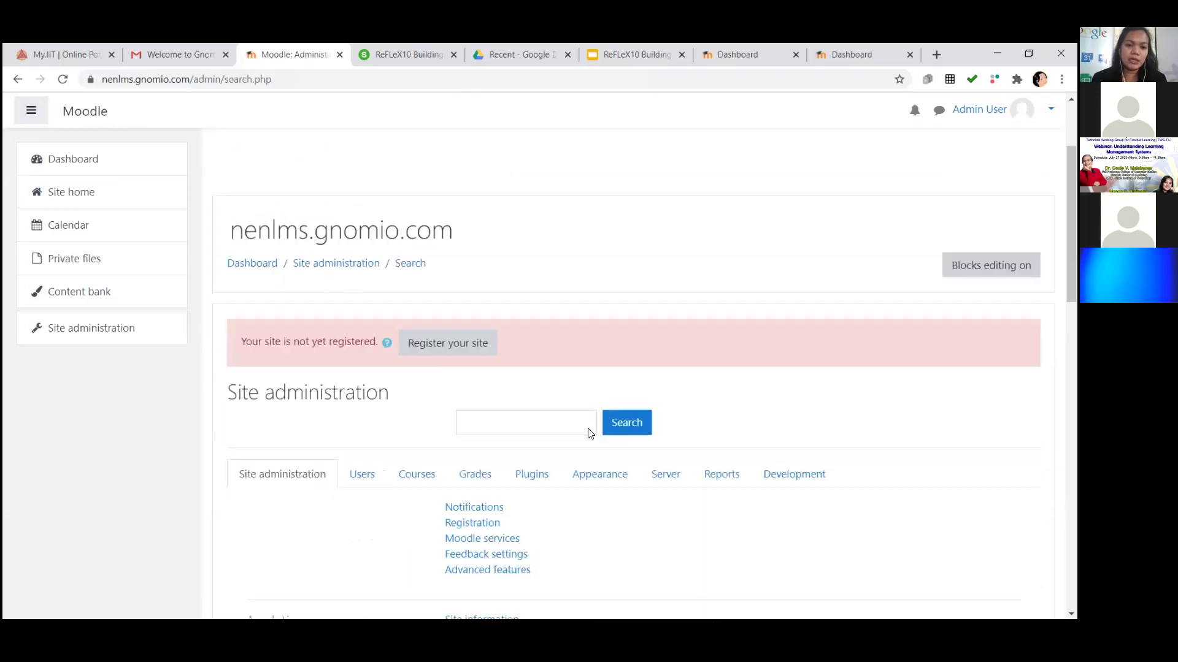
pyautogui.scroll(-3, 591, 433)
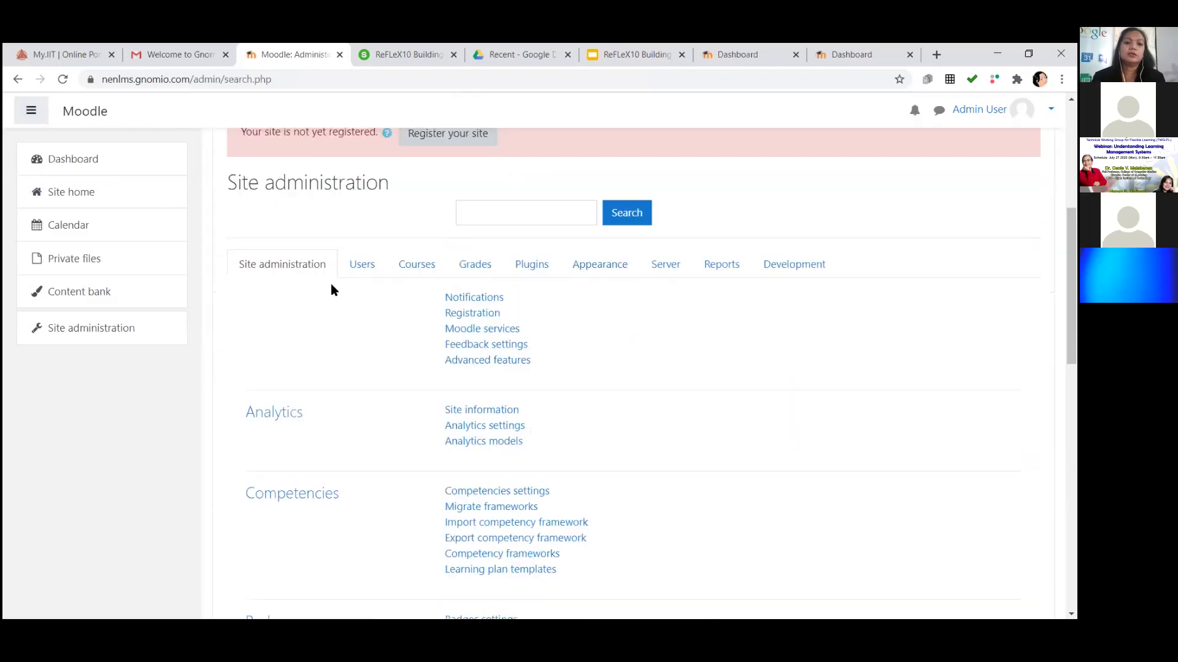
pyautogui.click(362, 268)
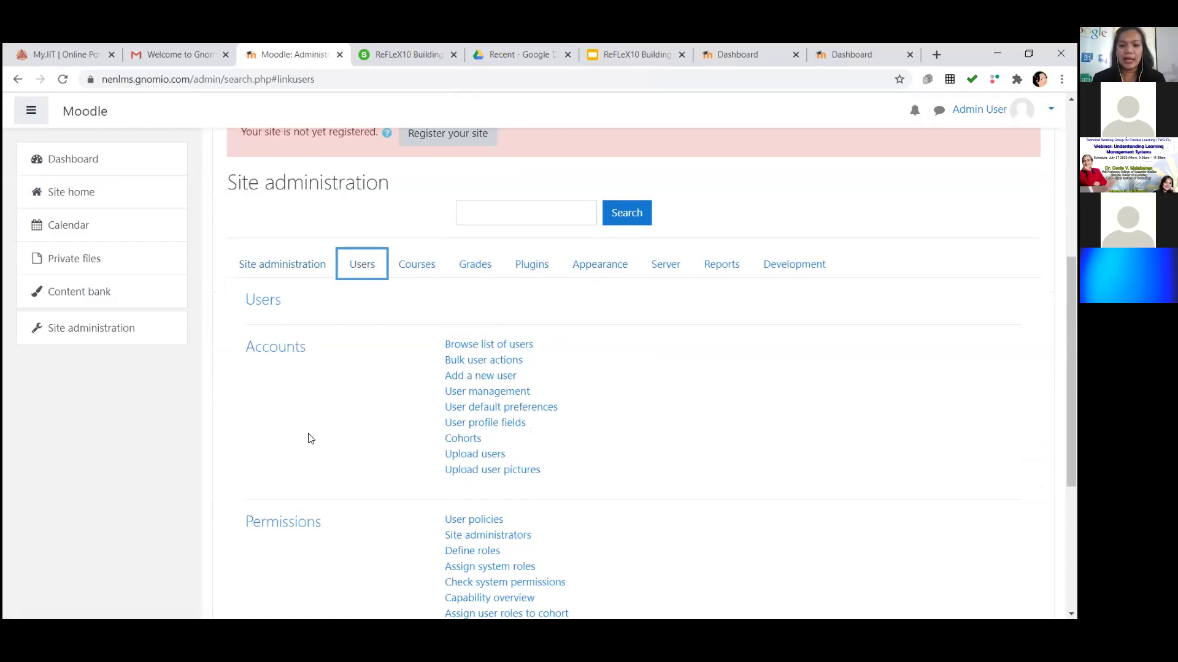
# Step: Open the Add a new user form, look over its General fields and return to the Users administration page
pyautogui.click(503, 378)
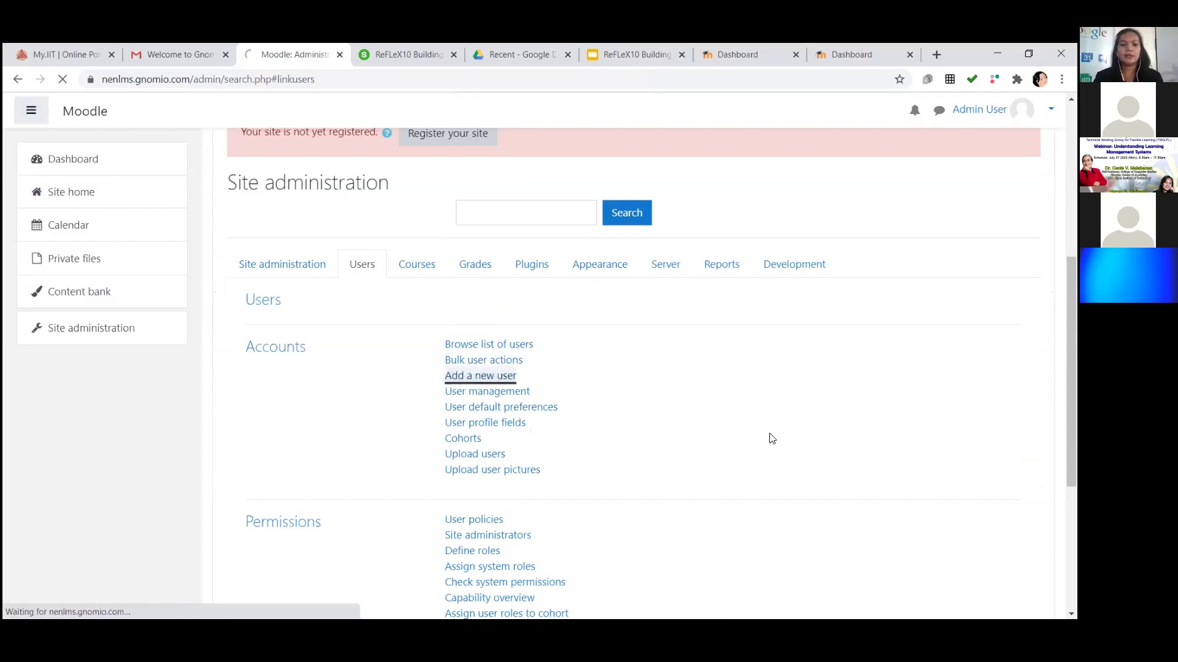
pyautogui.scroll(-5, 699, 457)
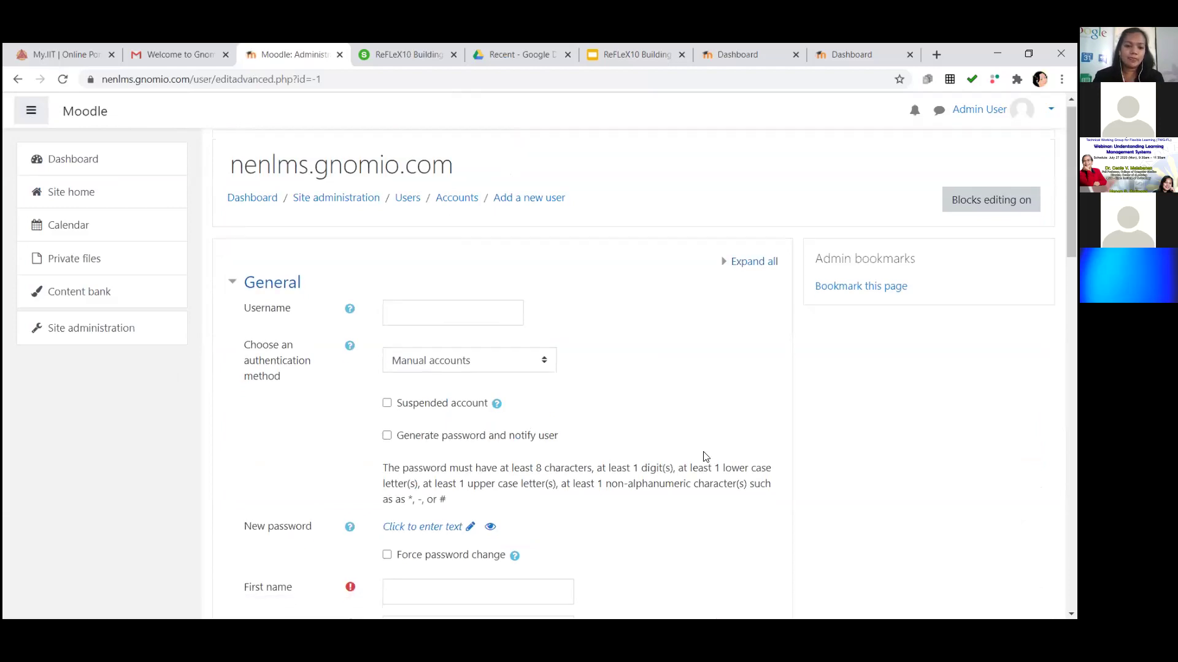
pyautogui.scroll(3, 704, 459)
pyautogui.scroll(3, 706, 459)
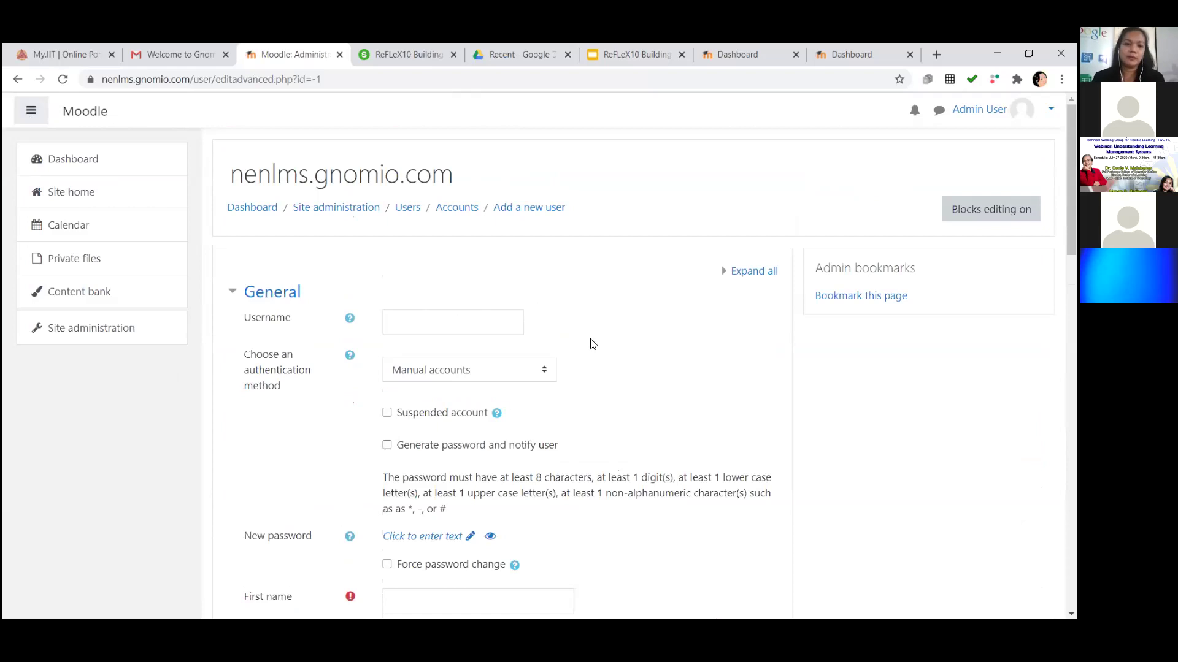
pyautogui.click(420, 320)
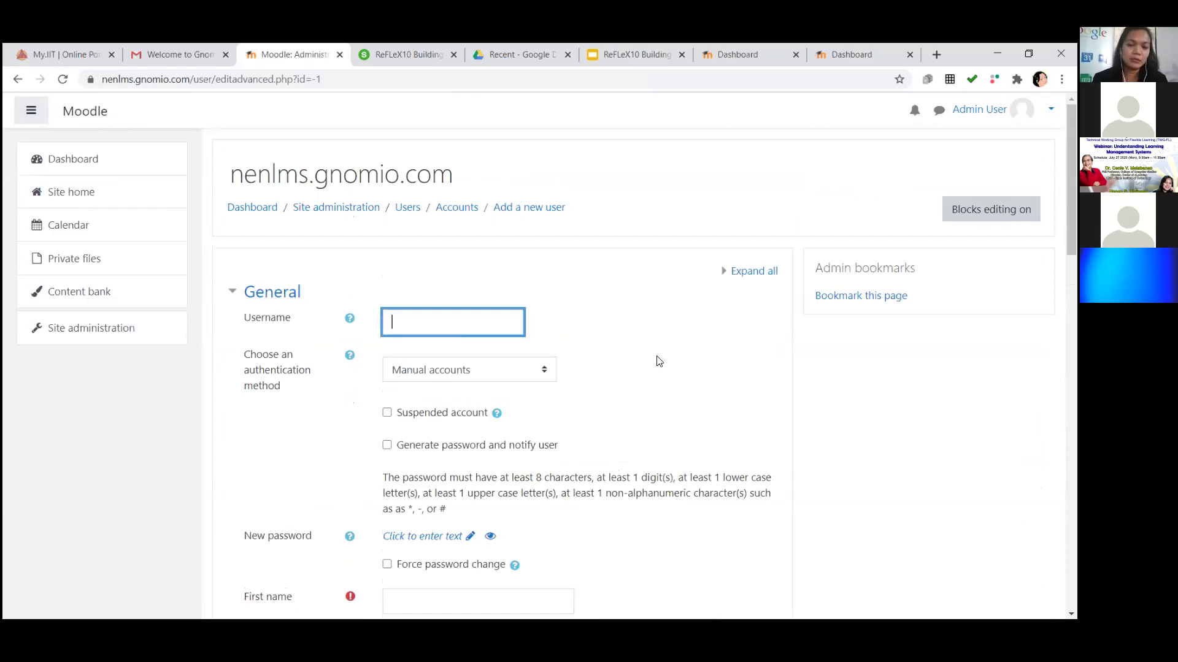
pyautogui.click(18, 83)
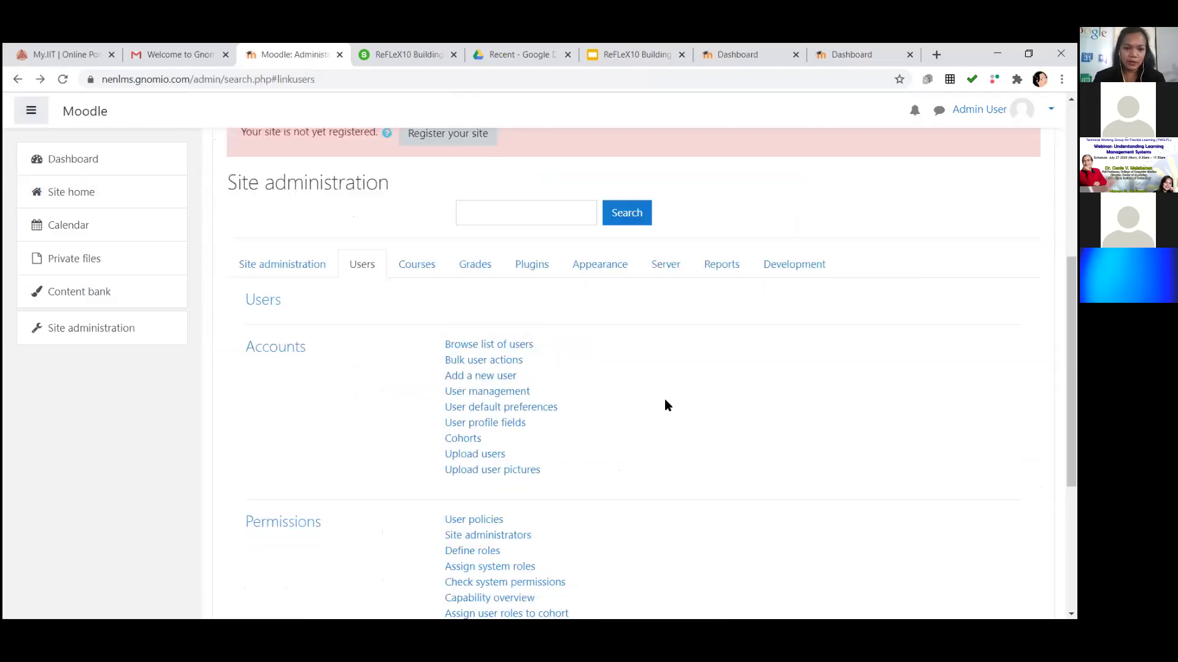
# Step: Examine the options in the Users, general Site administration and Courses sections for managing learner accounts
pyautogui.scroll(-5, 687, 464)
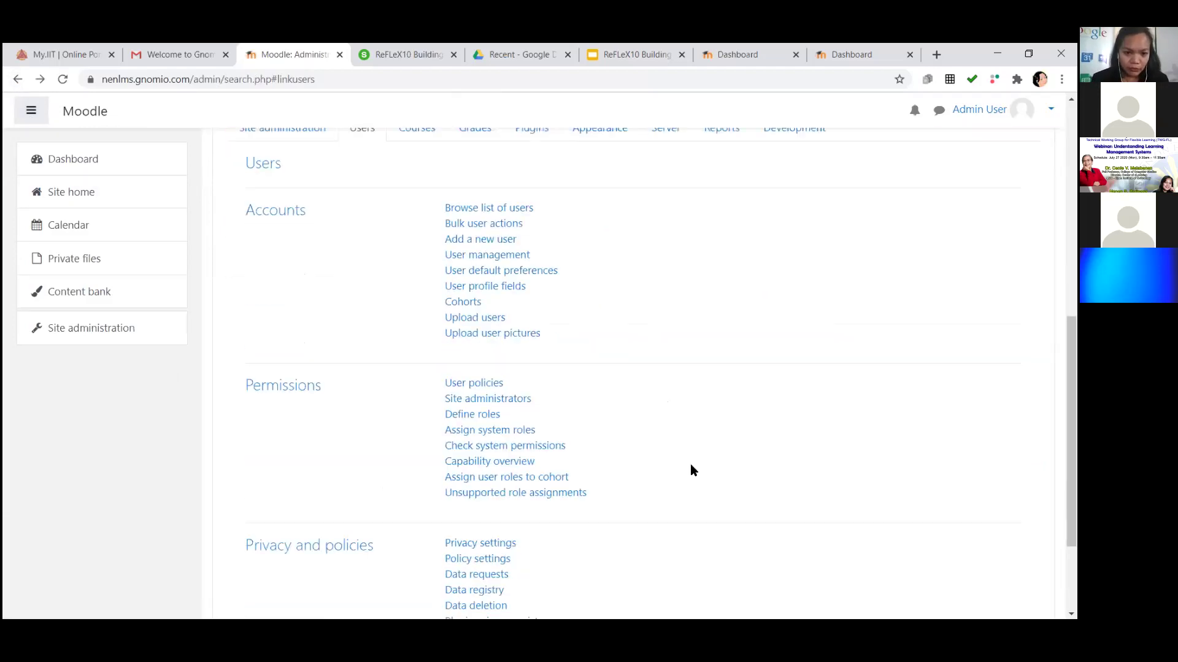
pyautogui.scroll(5, 693, 470)
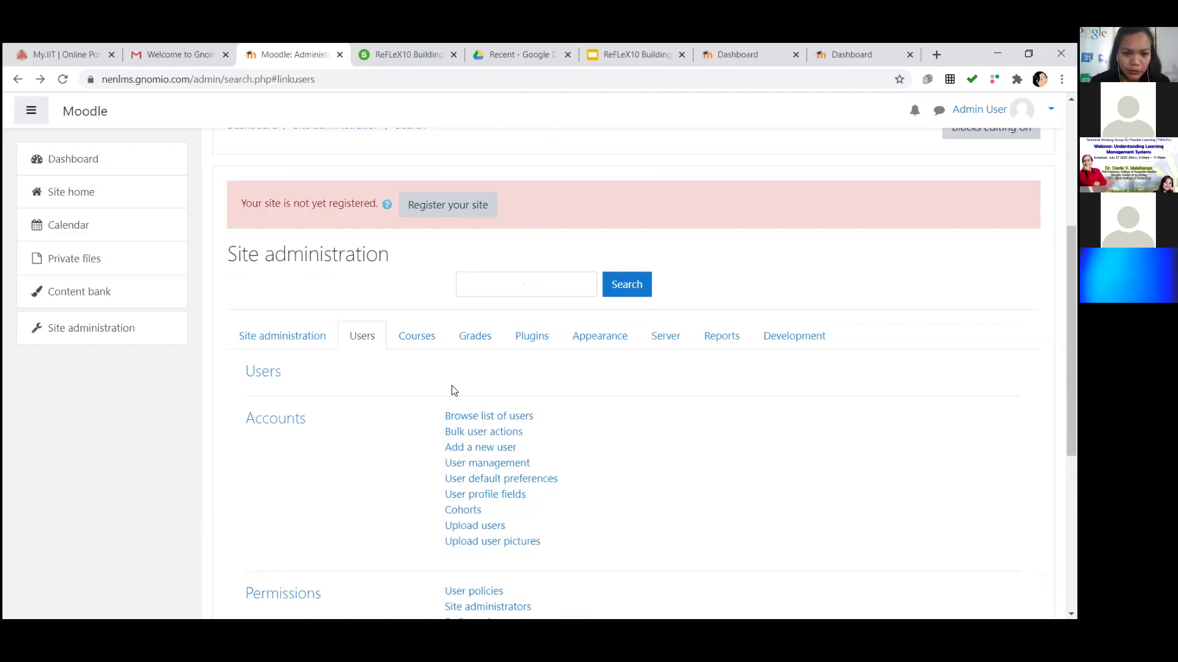
pyautogui.click(263, 337)
pyautogui.scroll(-12, 648, 476)
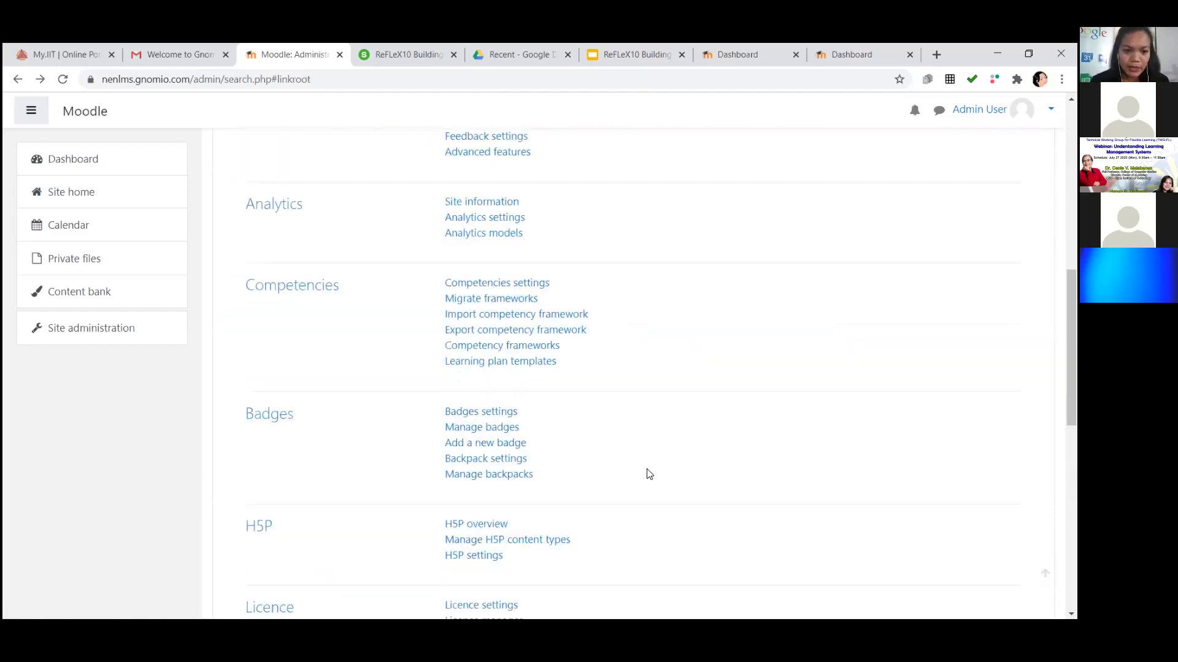
pyautogui.scroll(12, 658, 478)
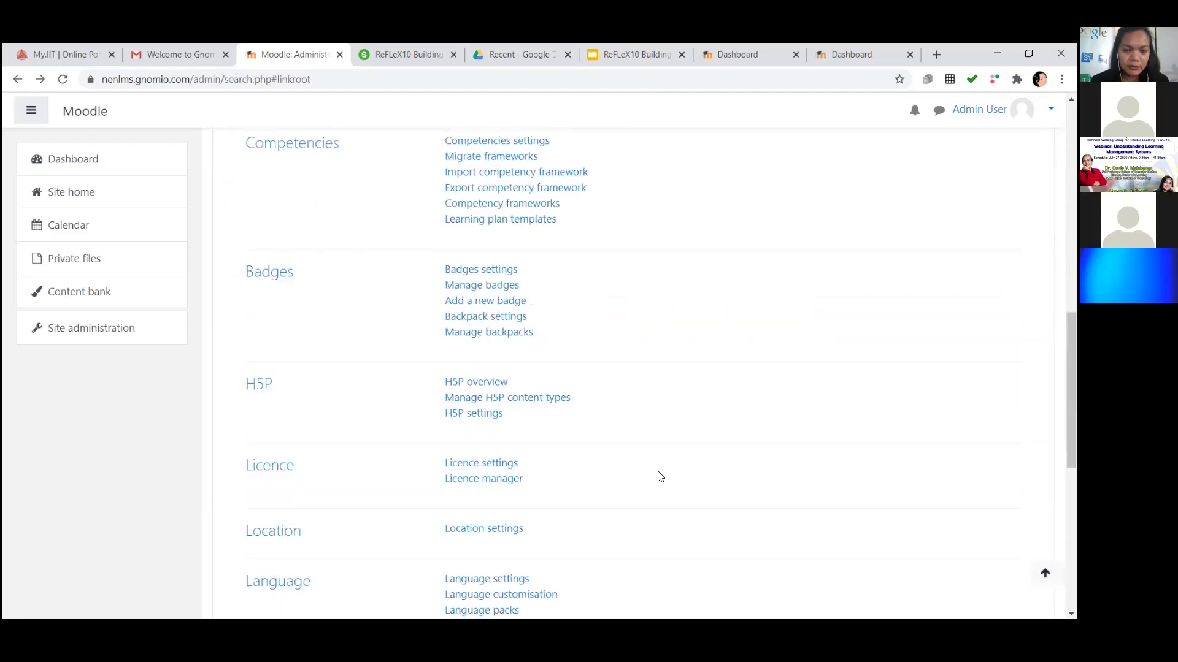
pyautogui.click(361, 280)
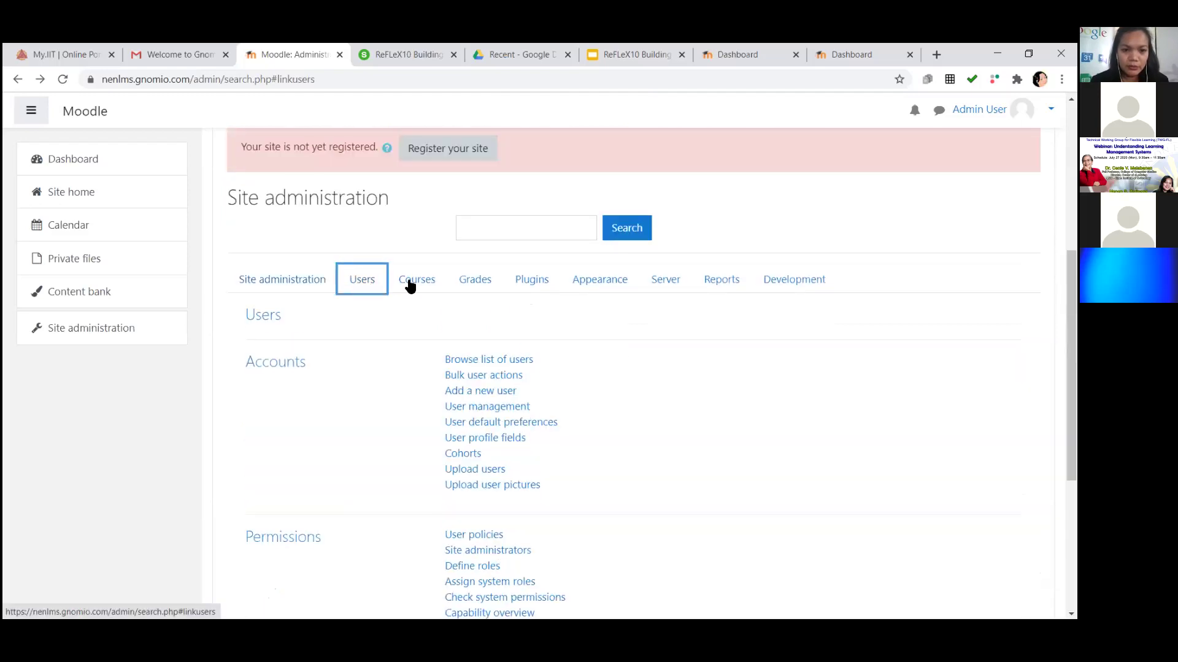
pyautogui.scroll(-5, 439, 384)
pyautogui.scroll(6, 425, 329)
pyautogui.click(424, 331)
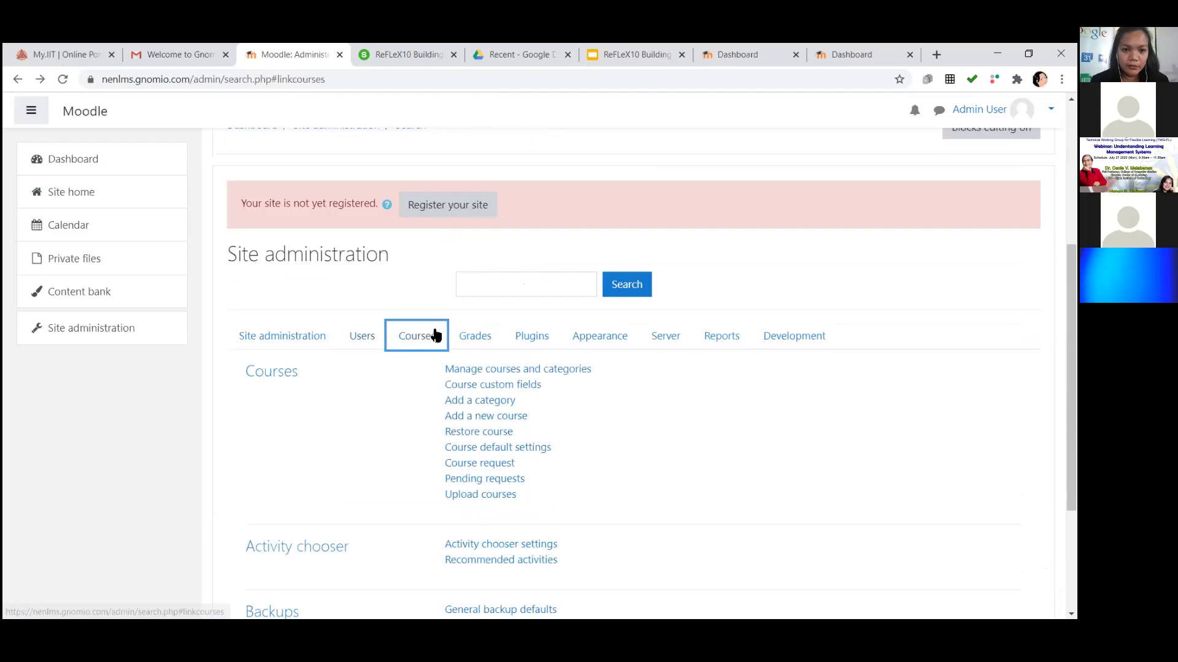
pyautogui.scroll(-3, 529, 395)
pyautogui.scroll(6, 534, 390)
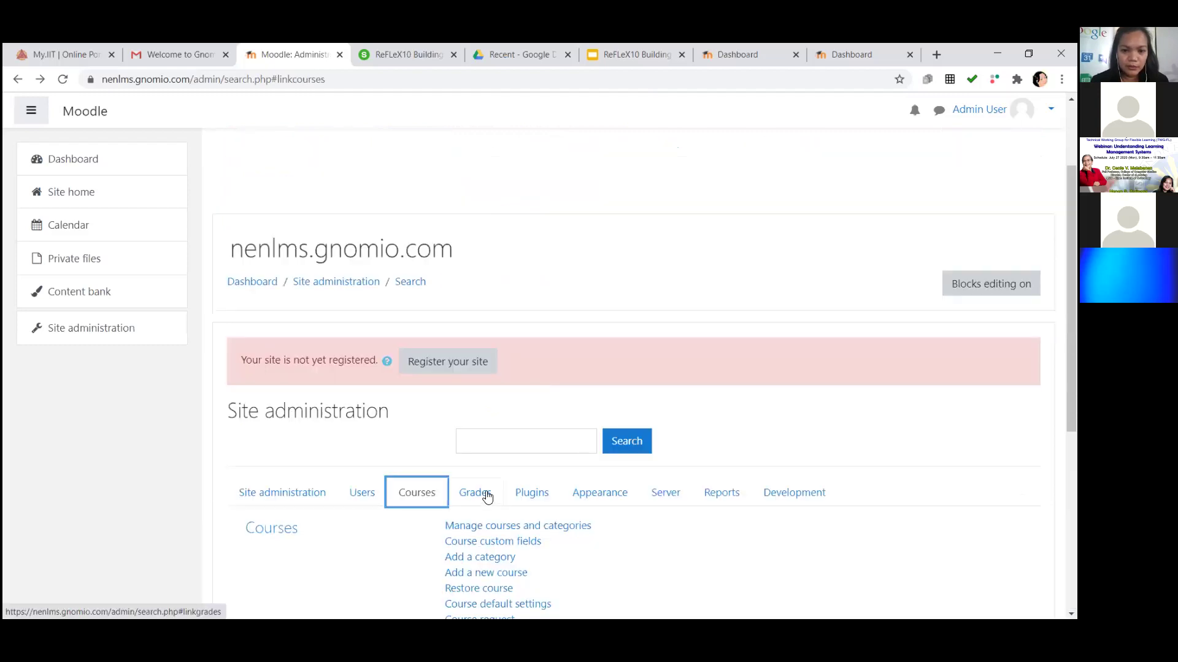
# Step: Open Manage authentication from the Plugins administration section and look over the available authentication plugins
pyautogui.click(535, 495)
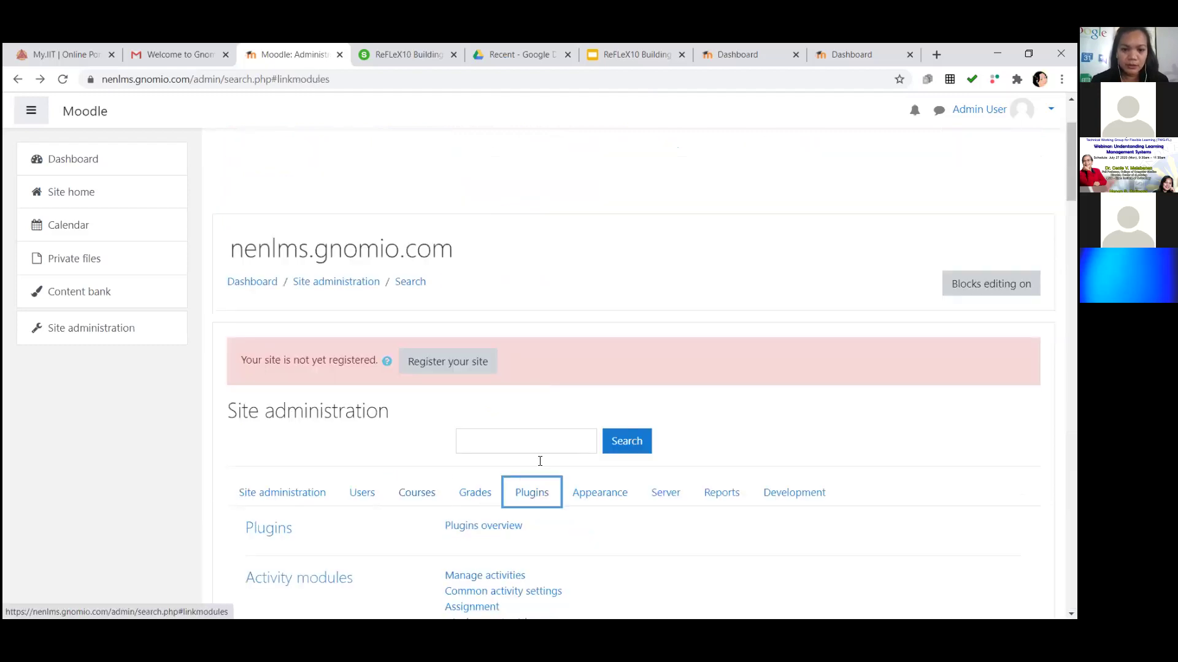
pyautogui.scroll(-13, 527, 469)
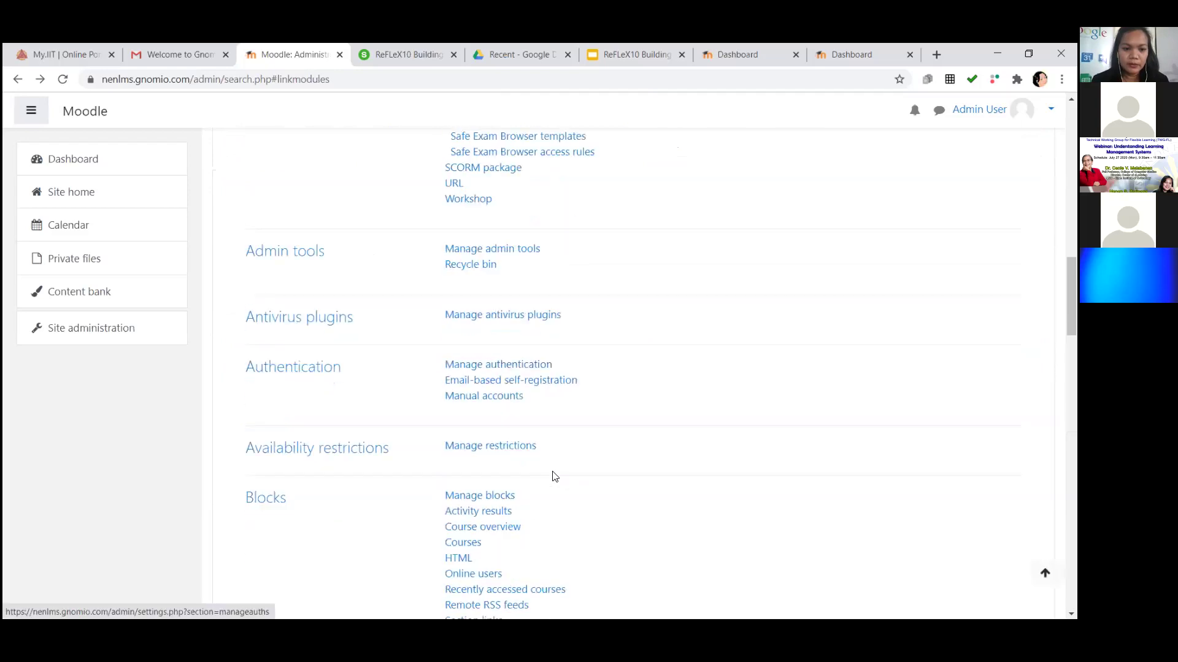
pyautogui.scroll(10, 646, 451)
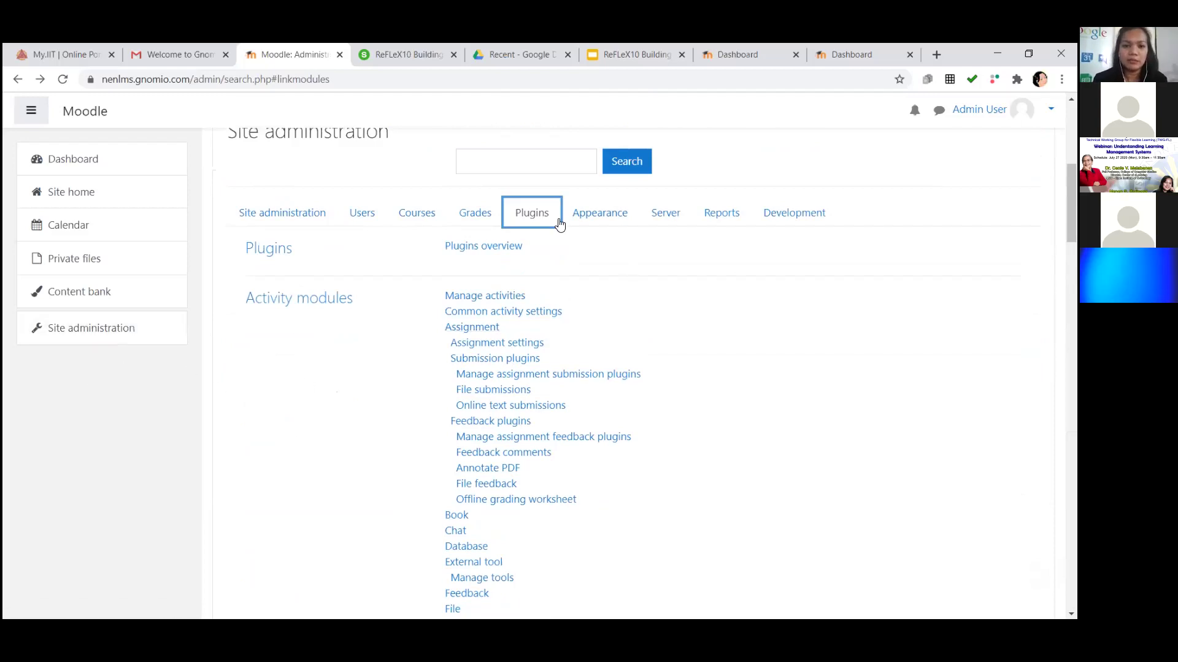
pyautogui.scroll(-2, 715, 412)
pyautogui.scroll(-8, 715, 412)
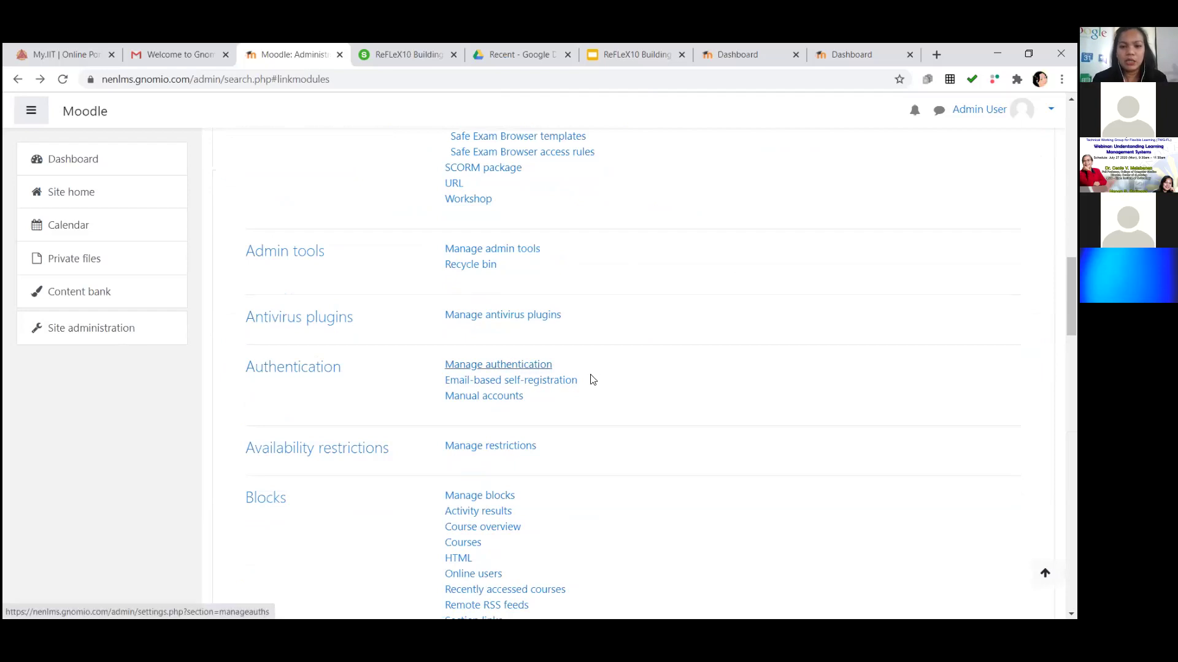
pyautogui.click(531, 369)
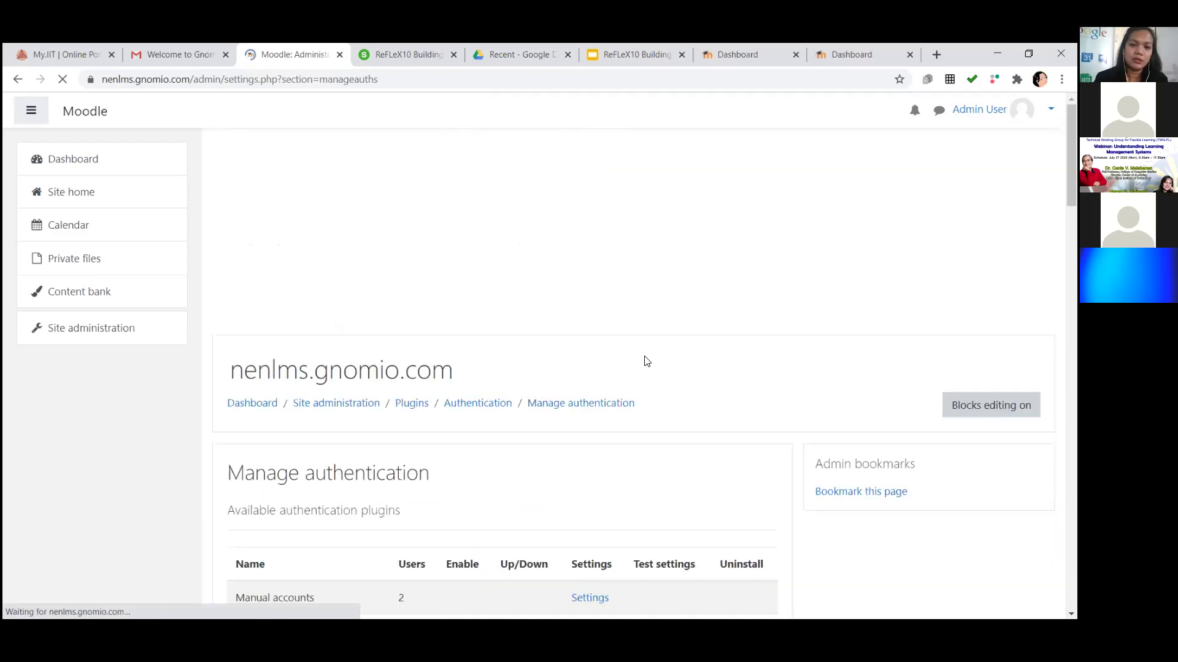
pyautogui.scroll(-3, 592, 376)
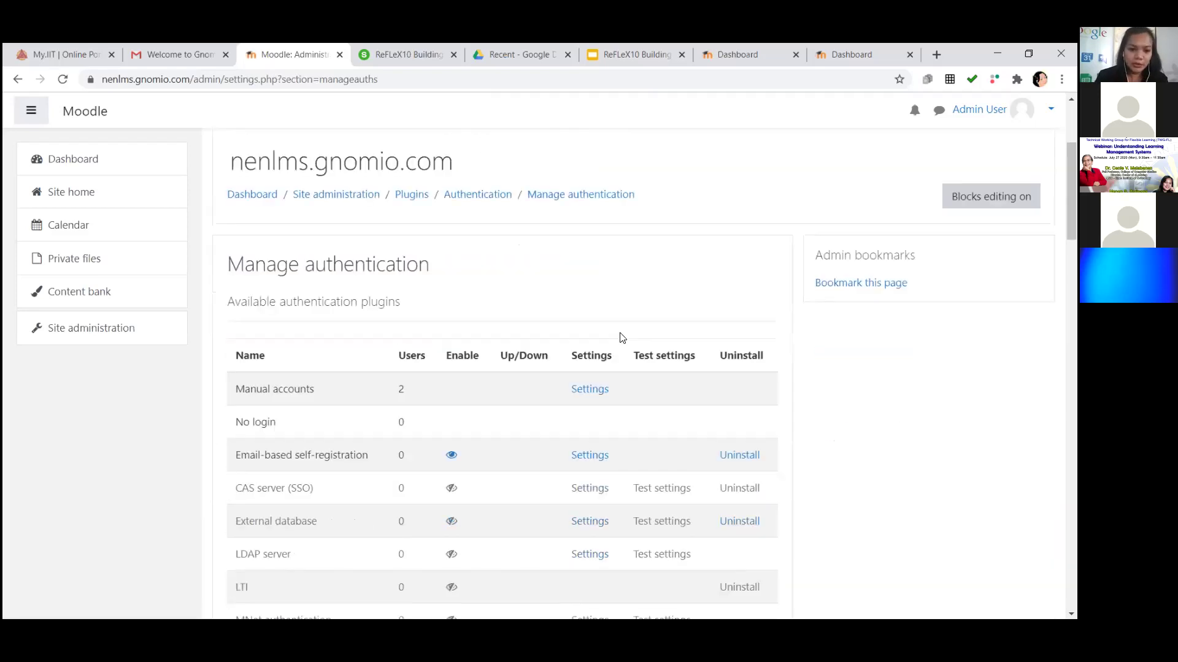
pyautogui.scroll(-1, 622, 338)
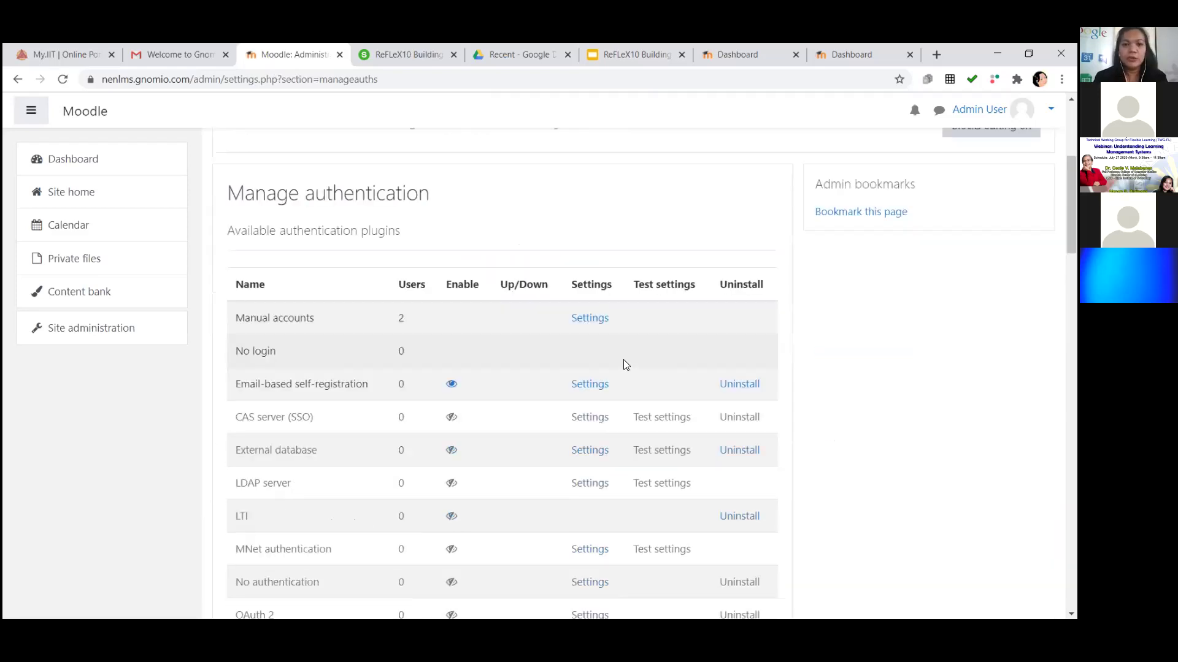
# Step: Switch to the Google Slides presentation and review the slides between Setting up a Virtual Classroom and Creating a course
pyautogui.click(623, 69)
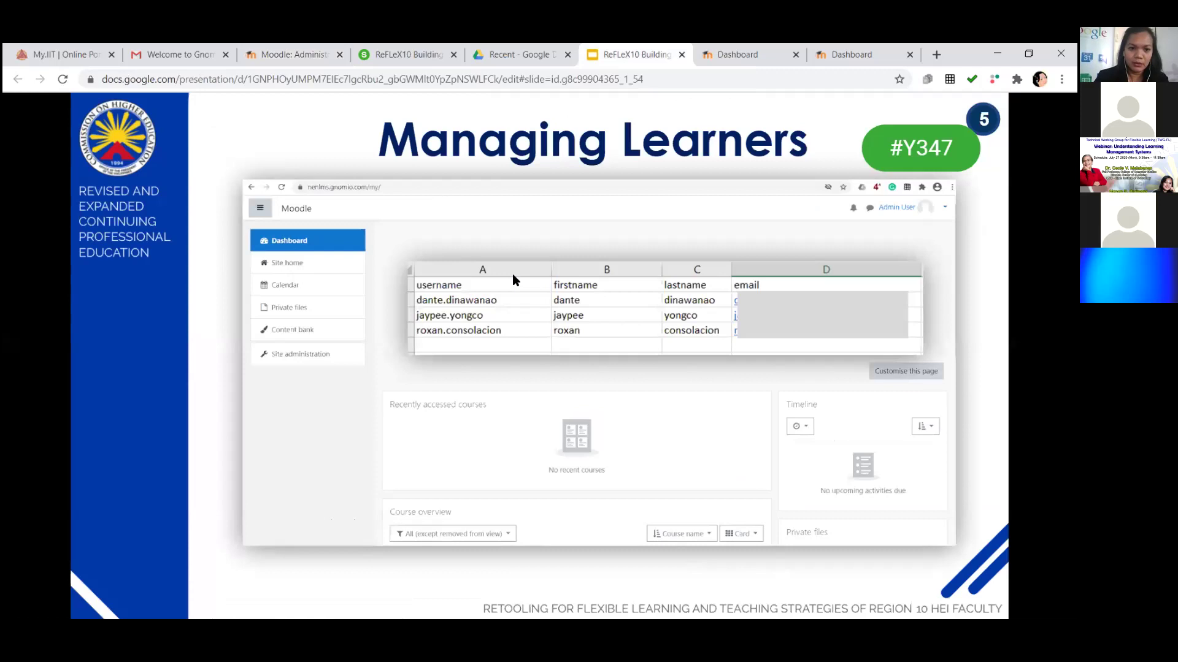
pyautogui.press('Left')
pyautogui.press('Left')
pyautogui.press('Left')
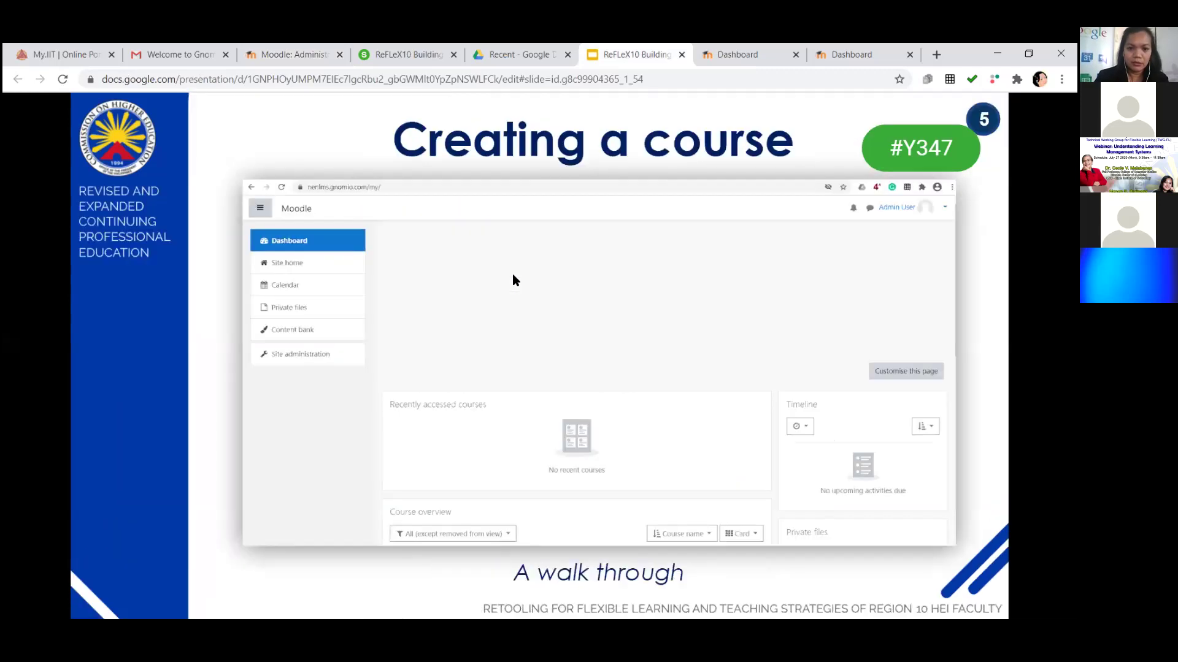
pyautogui.press('Left')
pyautogui.press('Left')
pyautogui.press('Left')
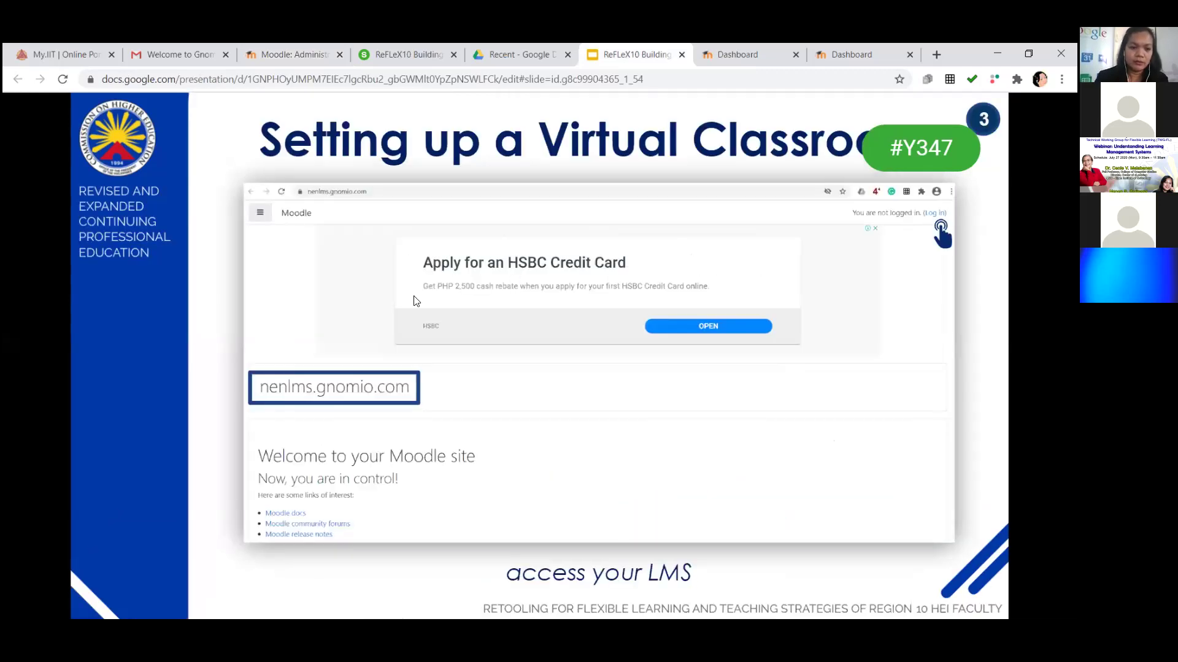
pyautogui.press('Right')
pyautogui.press('Right')
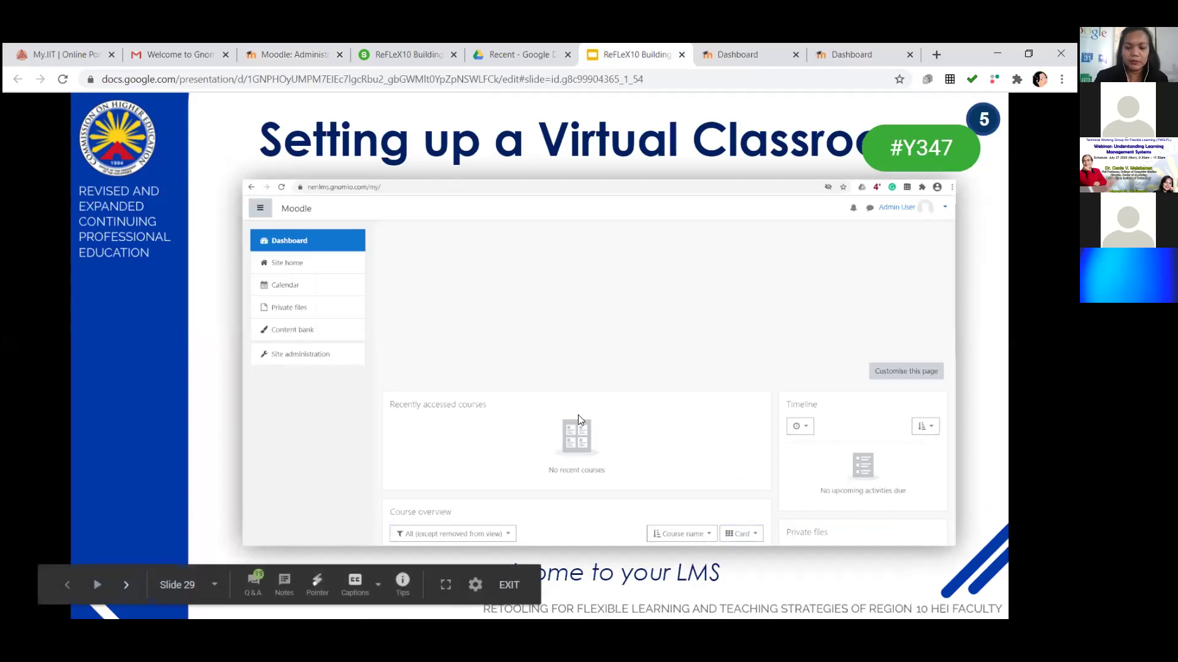
pyautogui.press('Right')
pyautogui.press('Right')
pyautogui.press('Right')
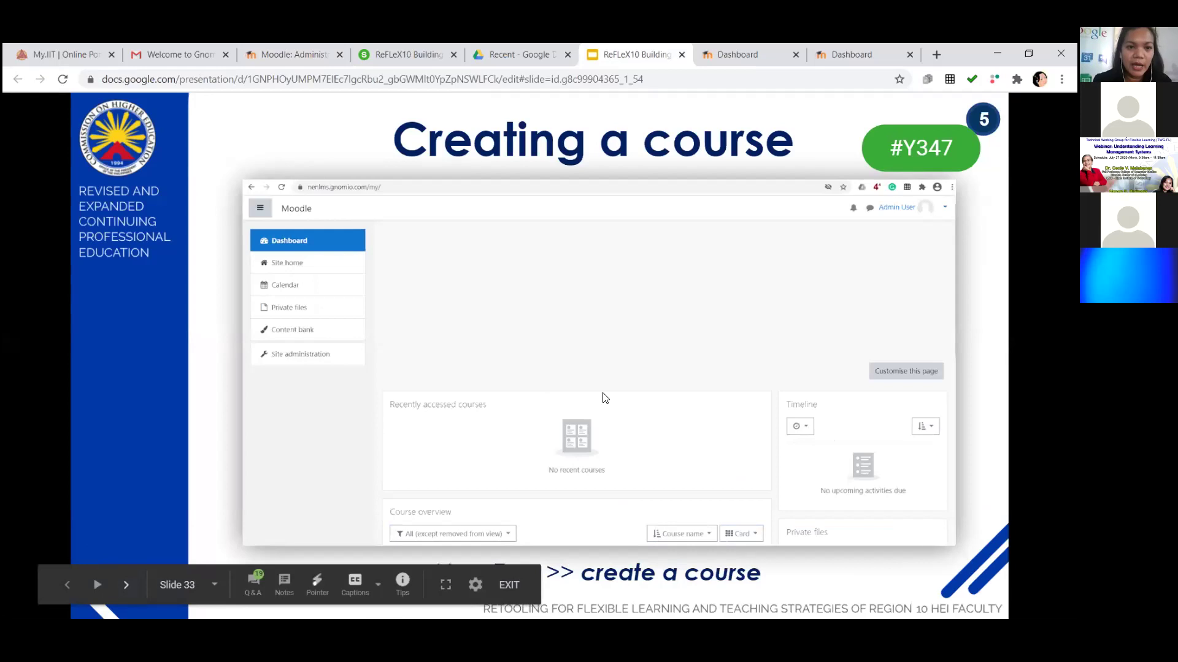
# Step: Switch to Moodle's Manage authentication page and select Email-based self-registration for Self registration in the Common settings
pyautogui.hotkey('ctrl', '3')
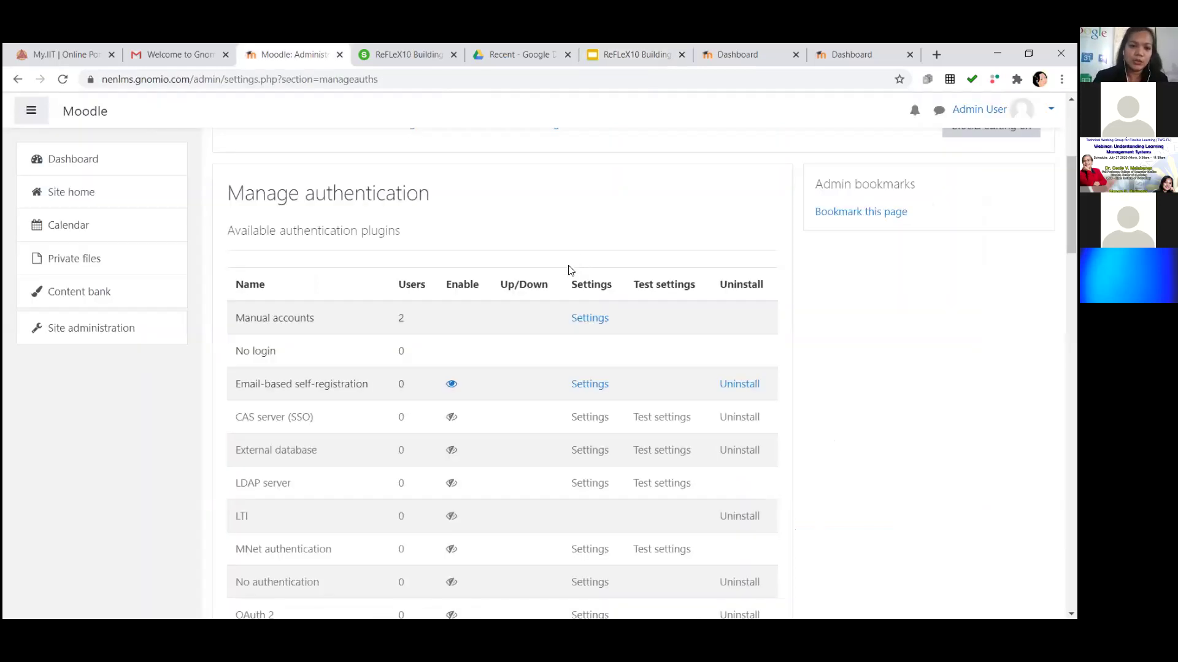
pyautogui.scroll(-2, 635, 359)
pyautogui.scroll(-5, 638, 363)
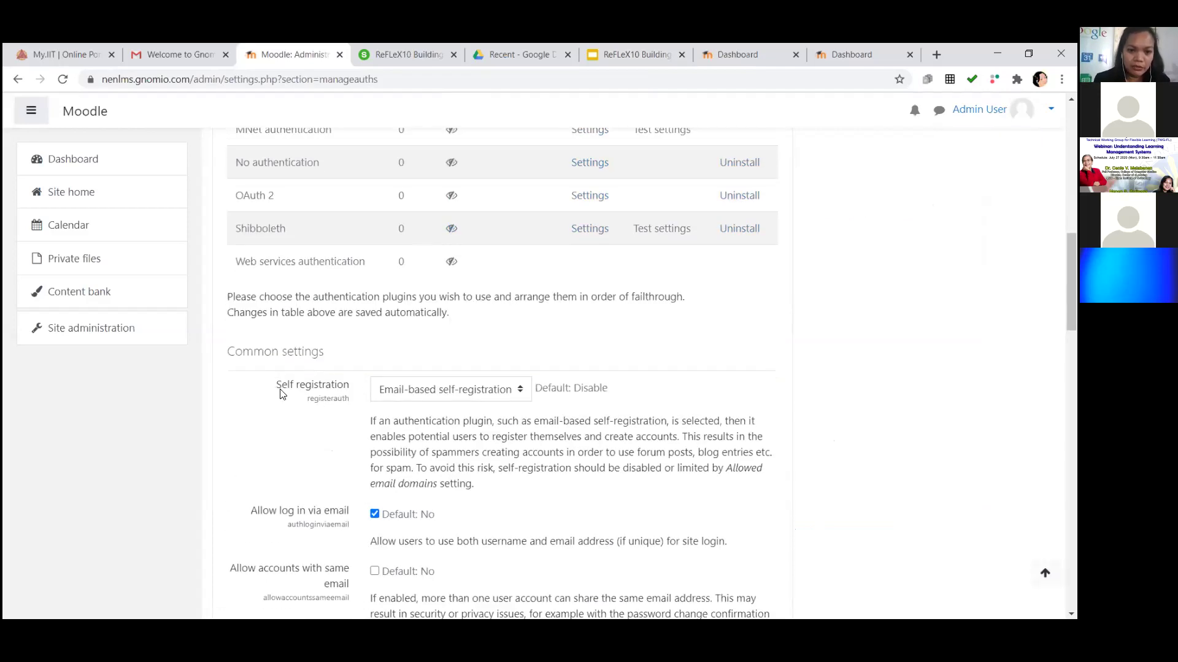
pyautogui.moveTo(276, 385); pyautogui.dragTo(348, 388)
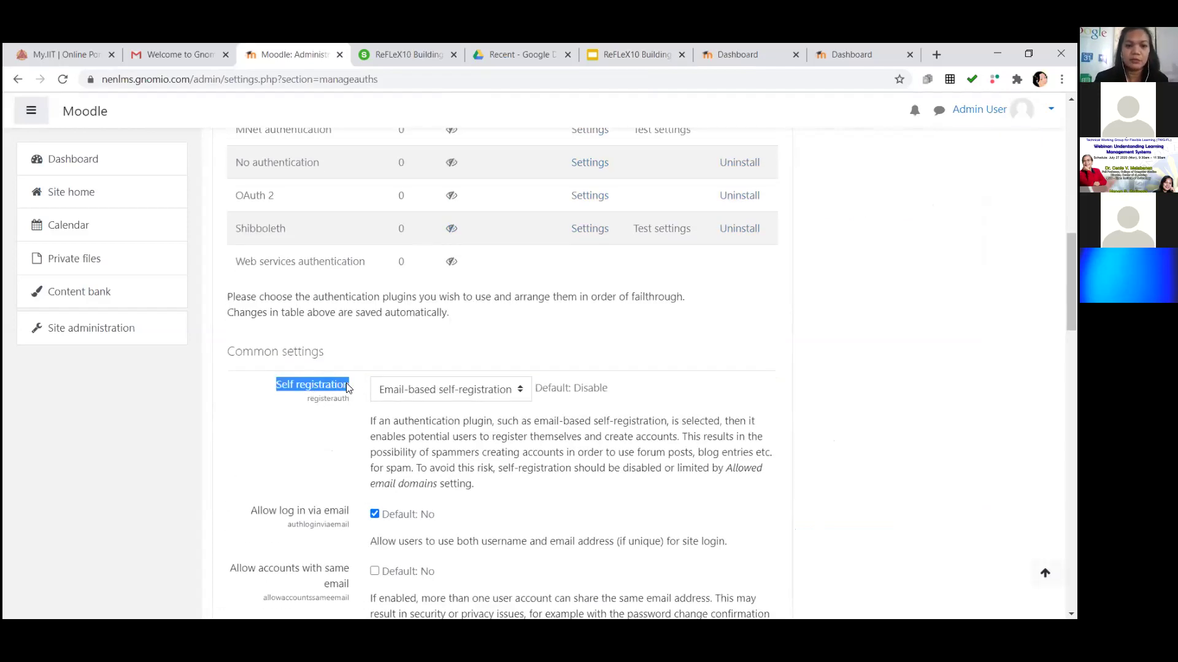
pyautogui.click(473, 395)
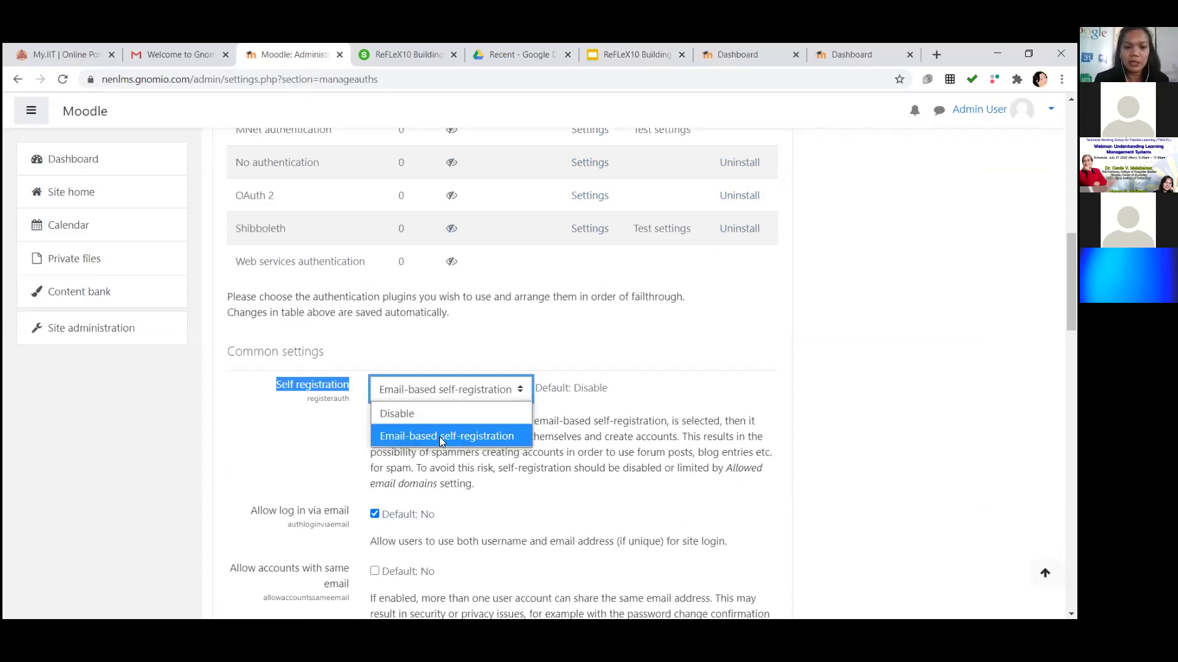
pyautogui.click(462, 437)
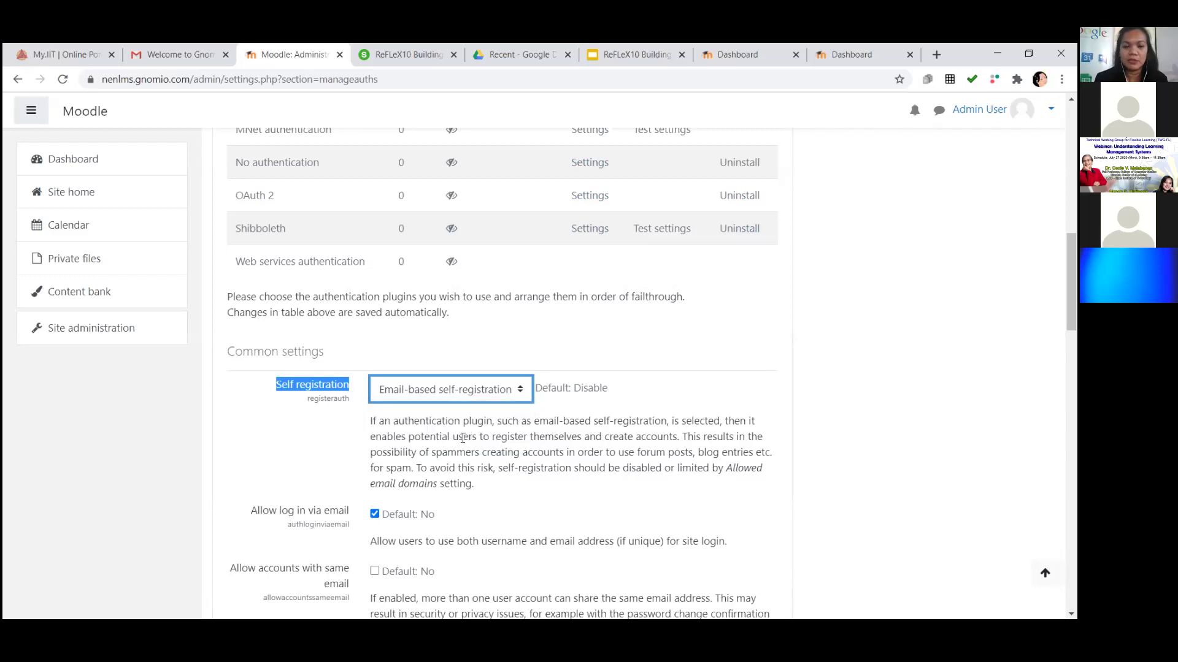
pyautogui.click(663, 453)
# Step: Review the remaining common authentication settings, from Allow log in via email to the ReCAPTCHA keys, and save the changes
pyautogui.scroll(-2, 629, 455)
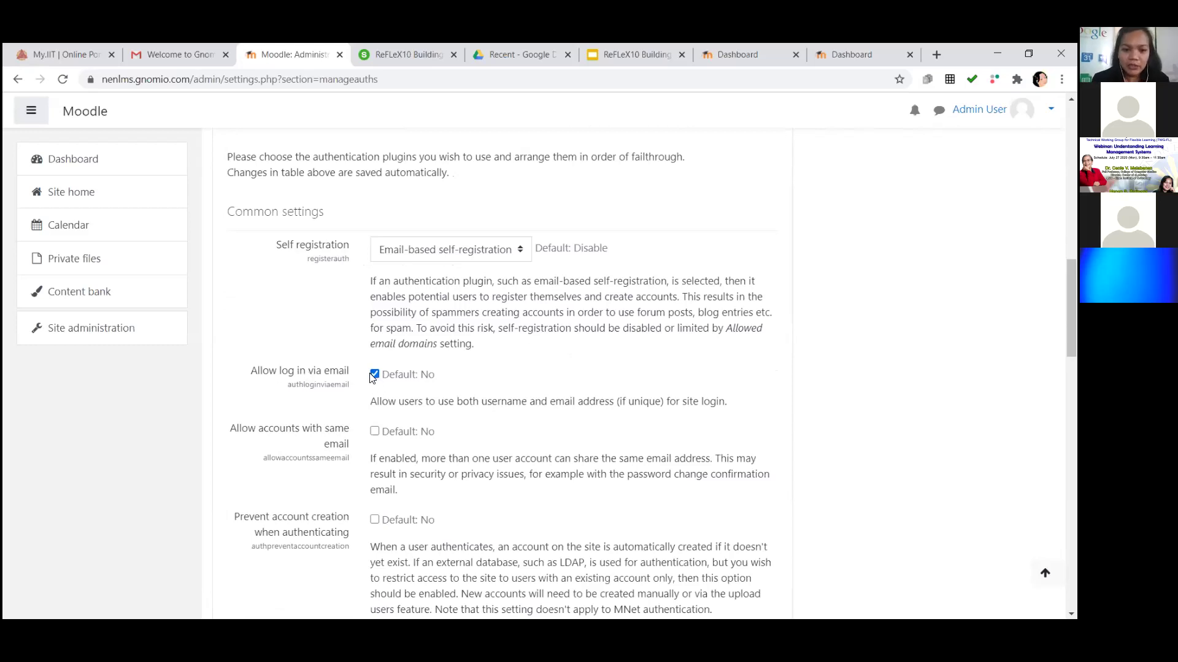
pyautogui.scroll(-8, 257, 396)
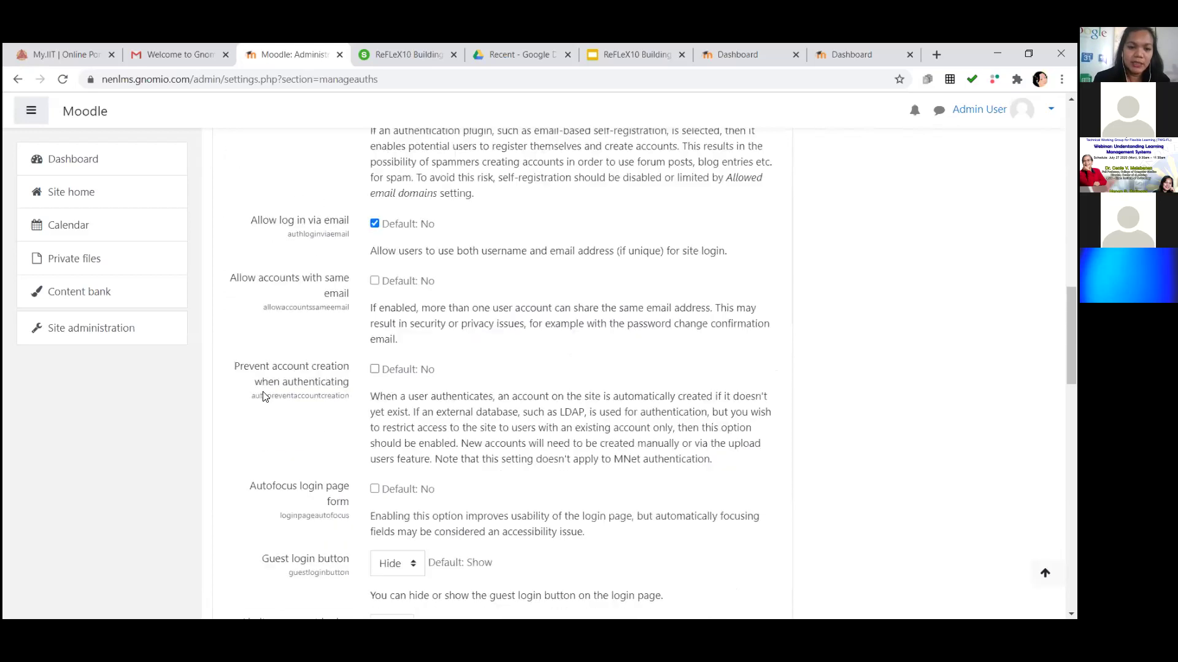
pyautogui.scroll(-8, 273, 403)
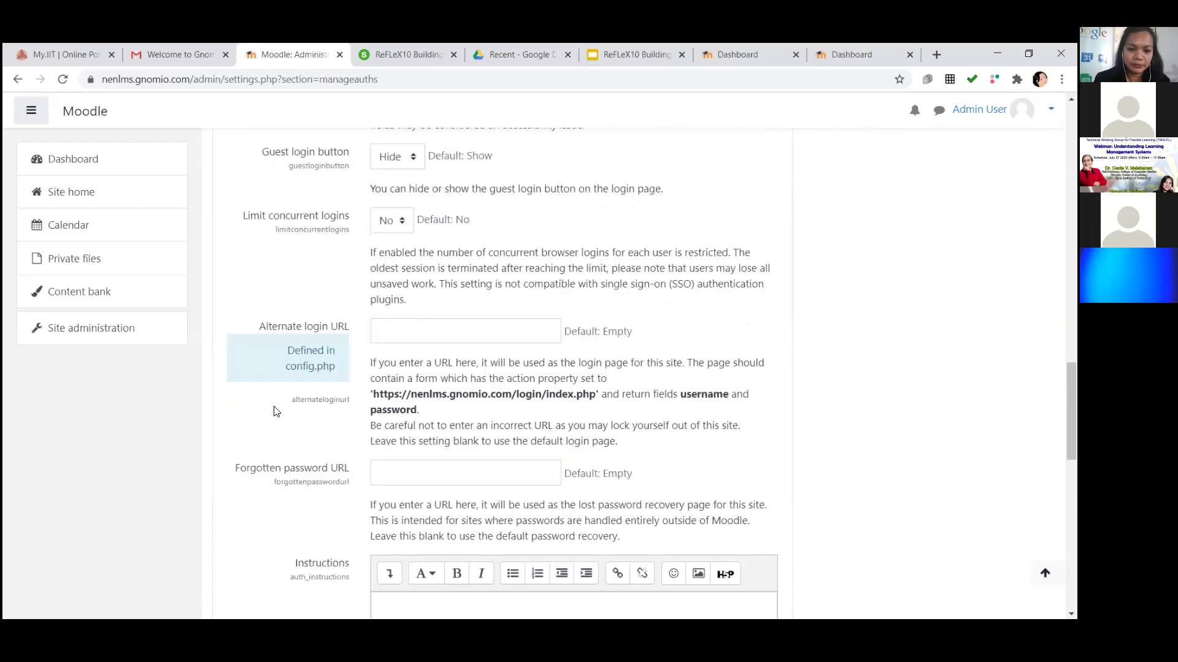
pyautogui.scroll(-4, 283, 430)
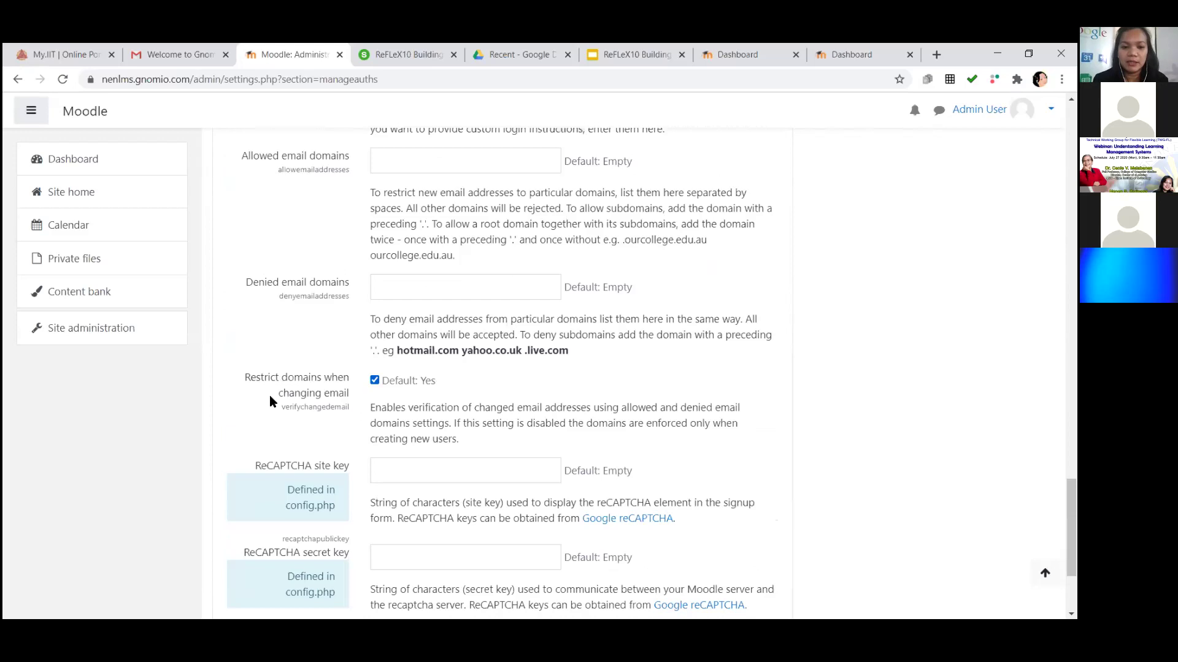
pyautogui.scroll(-1, 270, 401)
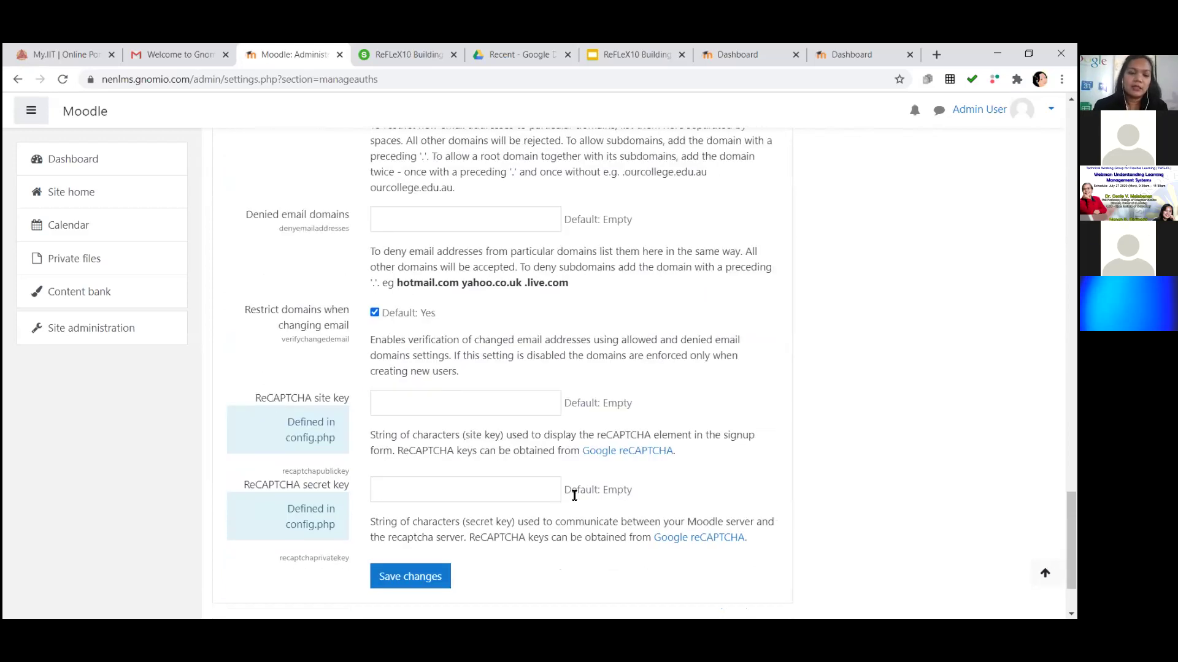
pyautogui.scroll(-1, 574, 495)
pyautogui.click(396, 545)
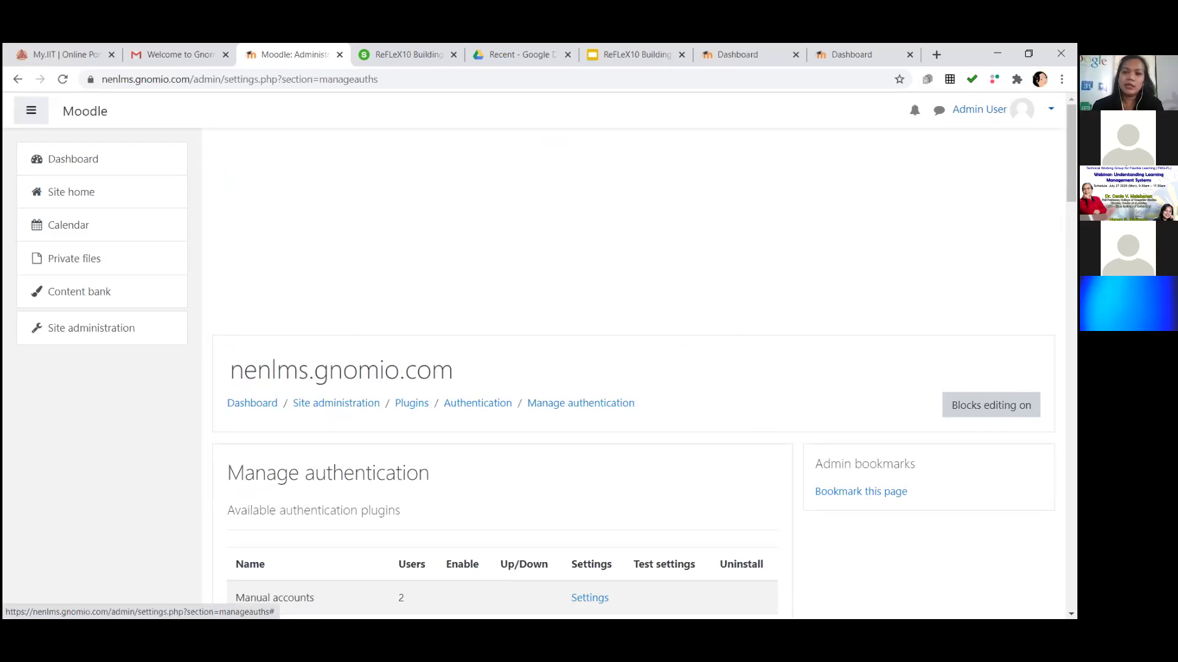
# Step: Return to Site administration and look over the Appearance and Themes options
pyautogui.click(112, 330)
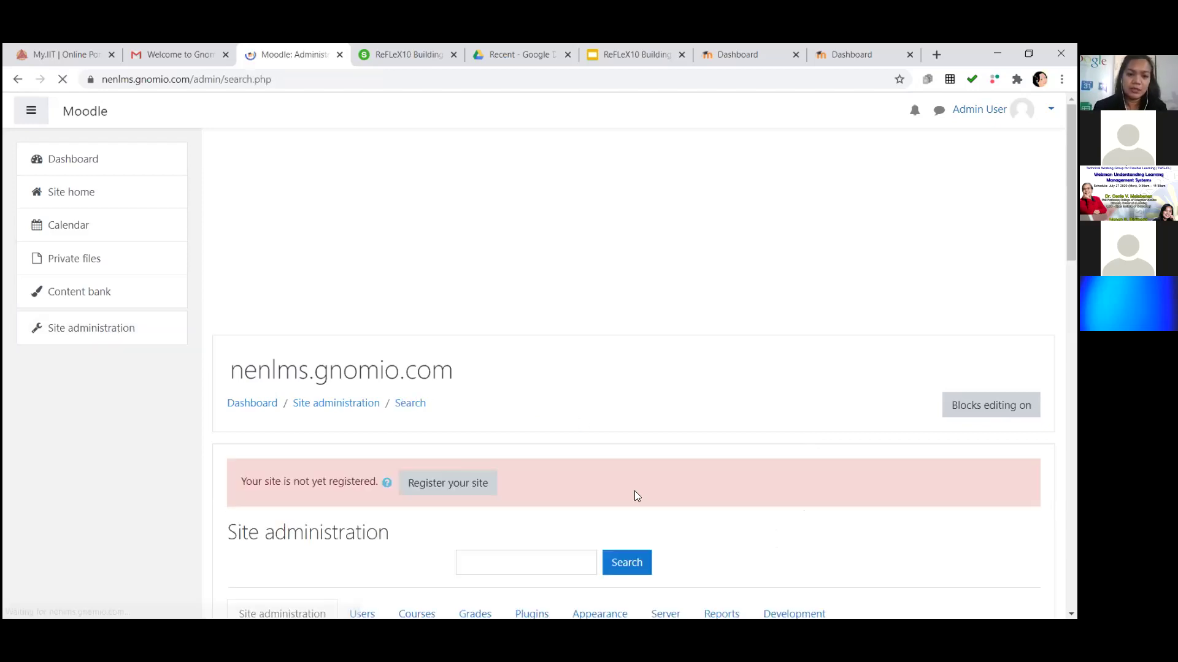
pyautogui.scroll(-3, 644, 484)
pyautogui.scroll(1, 638, 448)
pyautogui.click(598, 411)
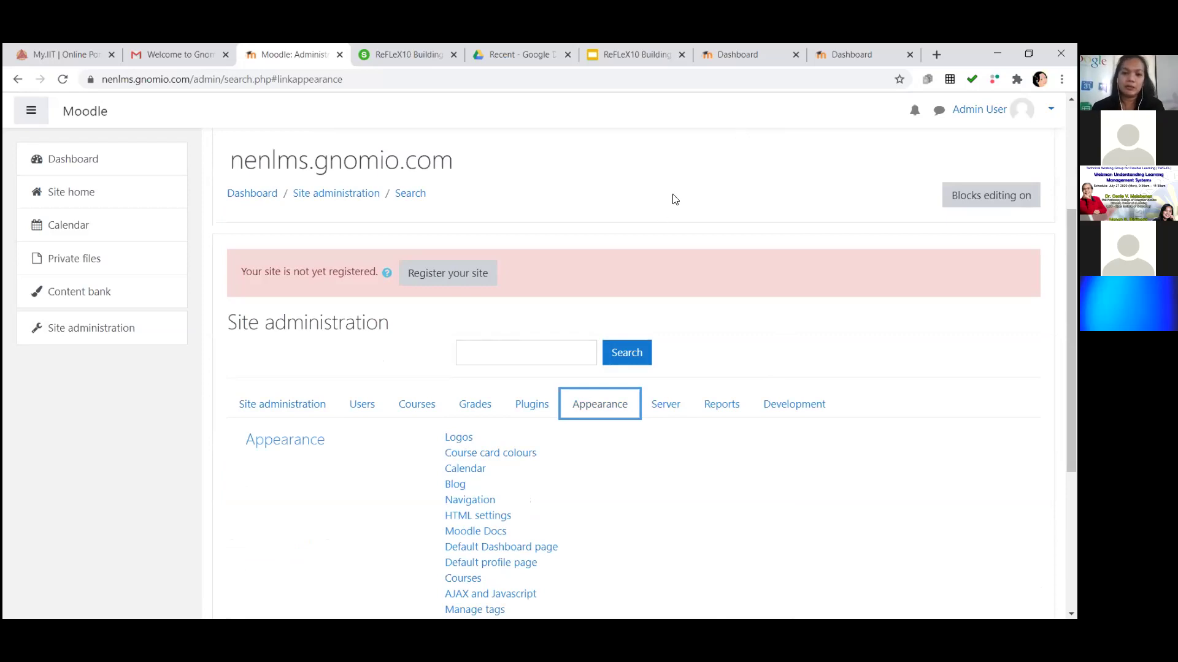
pyautogui.scroll(-5, 720, 476)
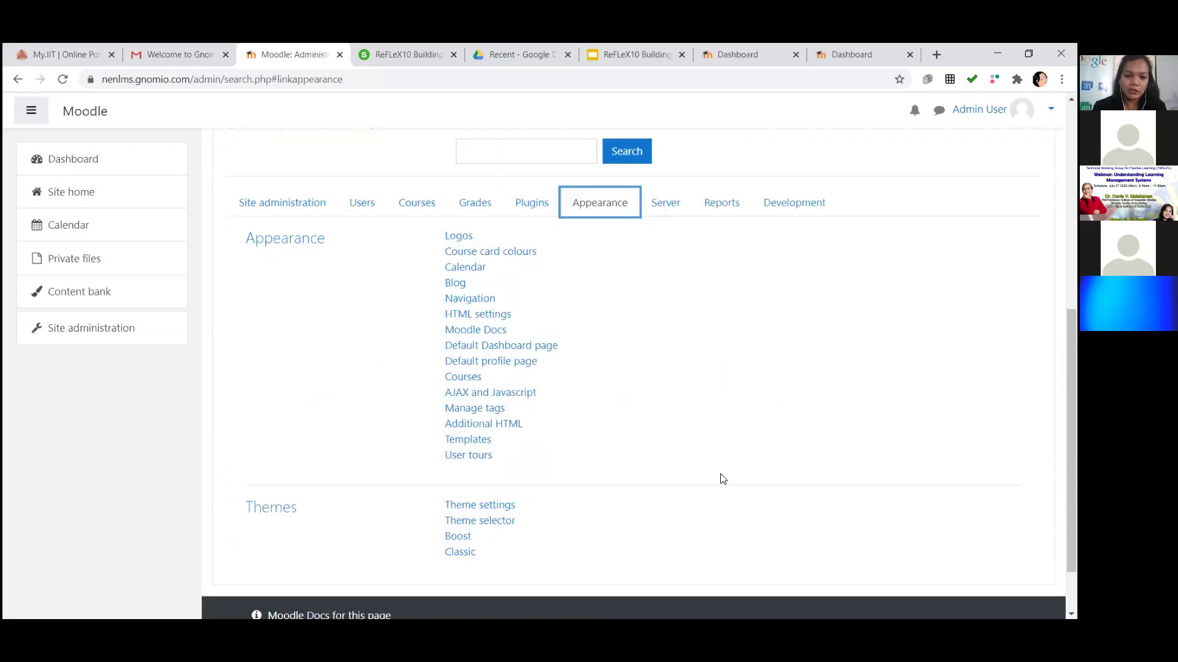
pyautogui.scroll(3, 604, 394)
# Step: Open the Authentication category from the Plugins administration section and go to its Common settings
pyautogui.click(532, 270)
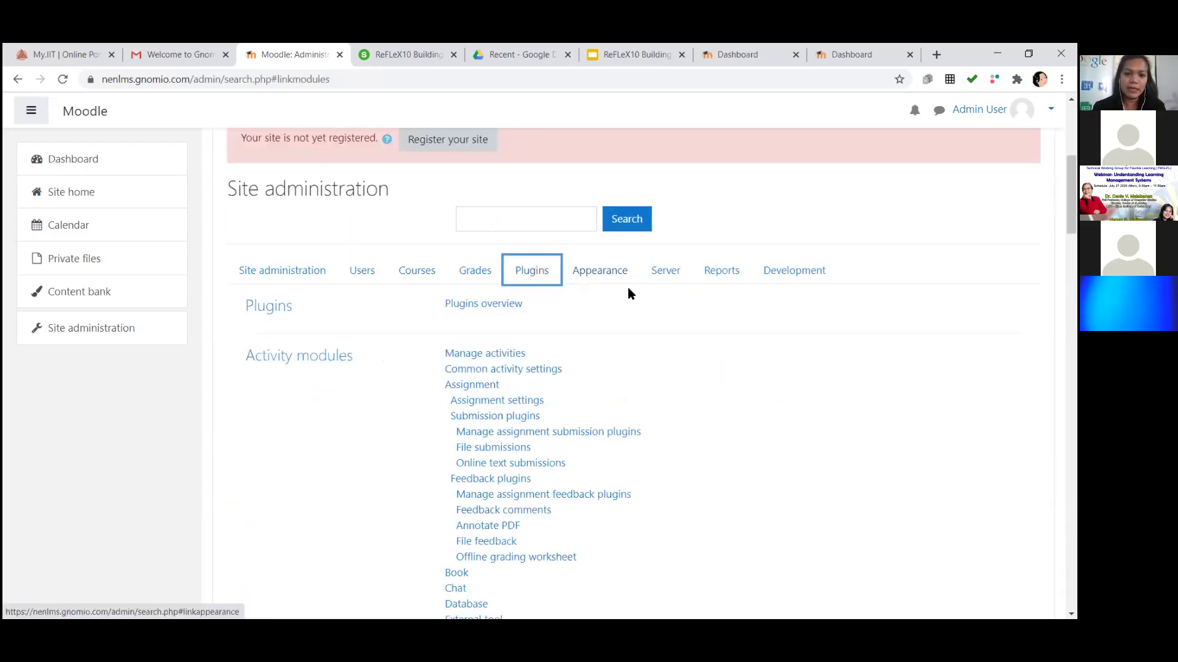
pyautogui.scroll(-8, 712, 449)
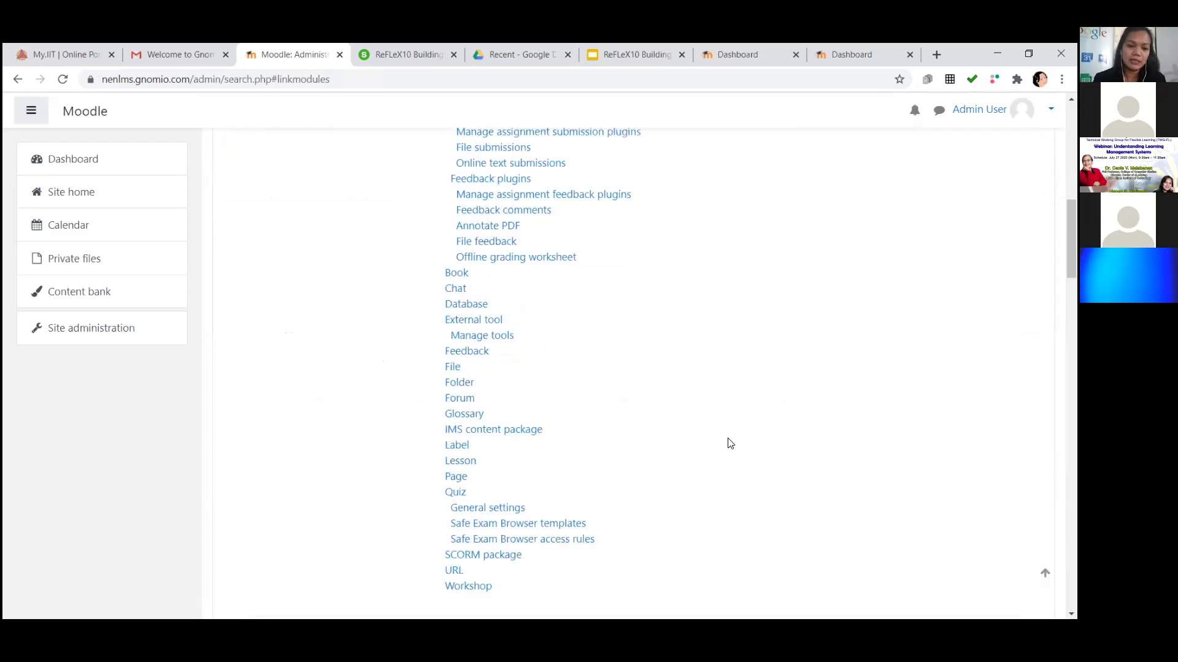
pyautogui.scroll(-4, 731, 442)
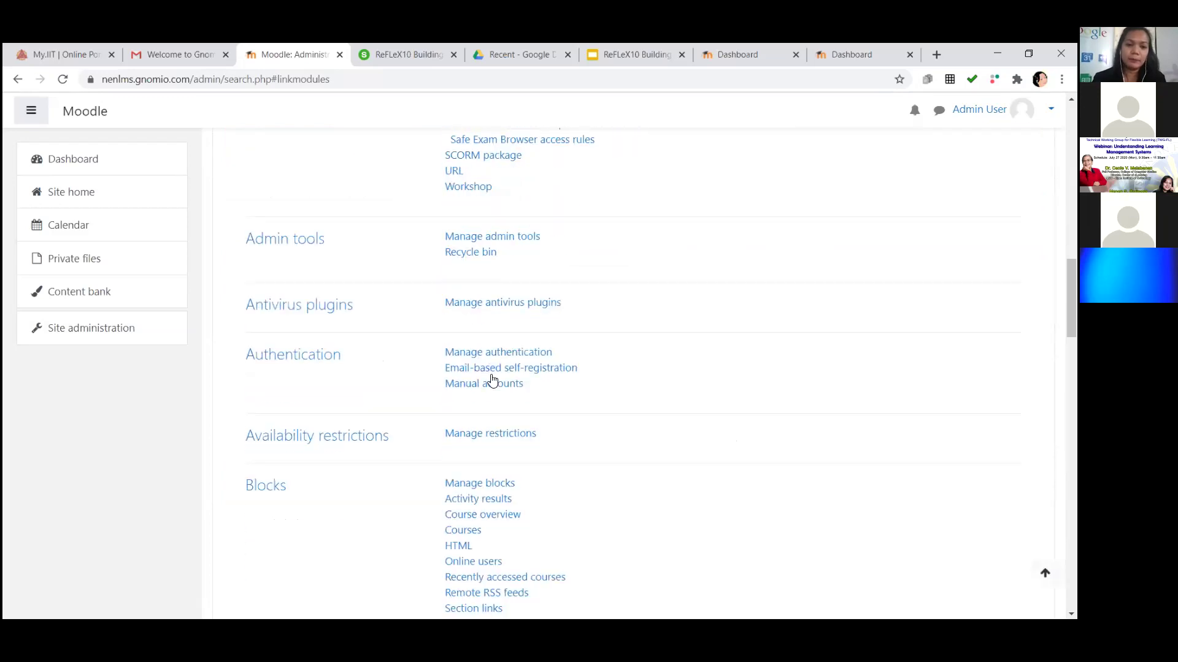
pyautogui.click(314, 355)
pyautogui.scroll(-4, 657, 411)
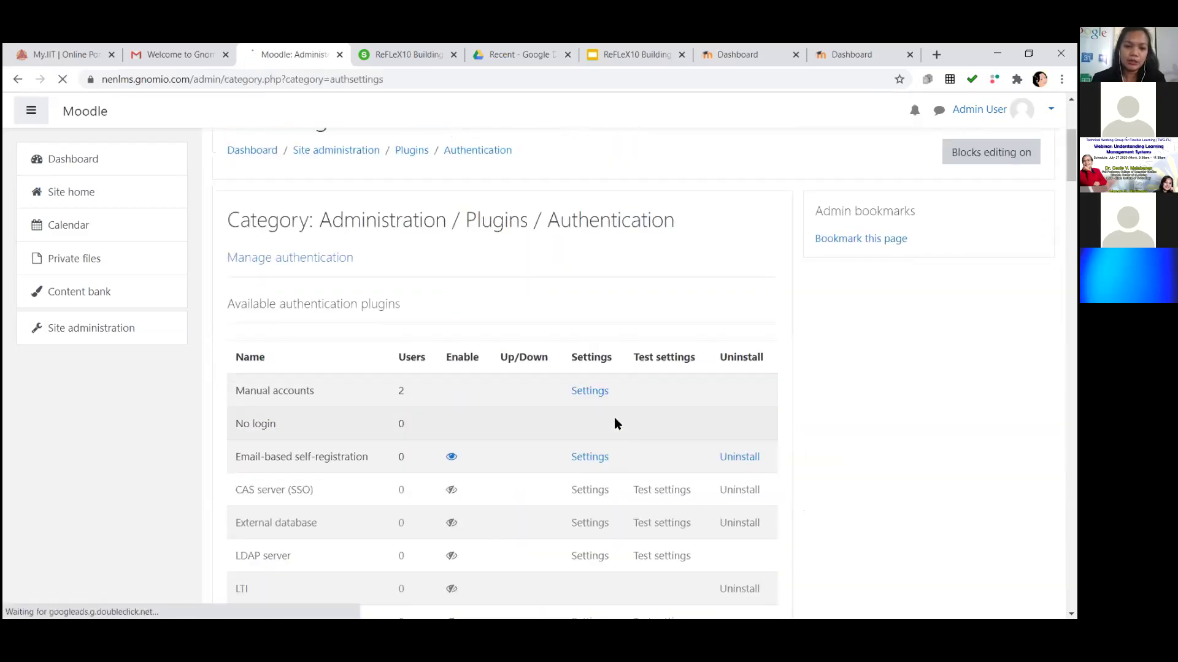
pyautogui.scroll(-8, 403, 401)
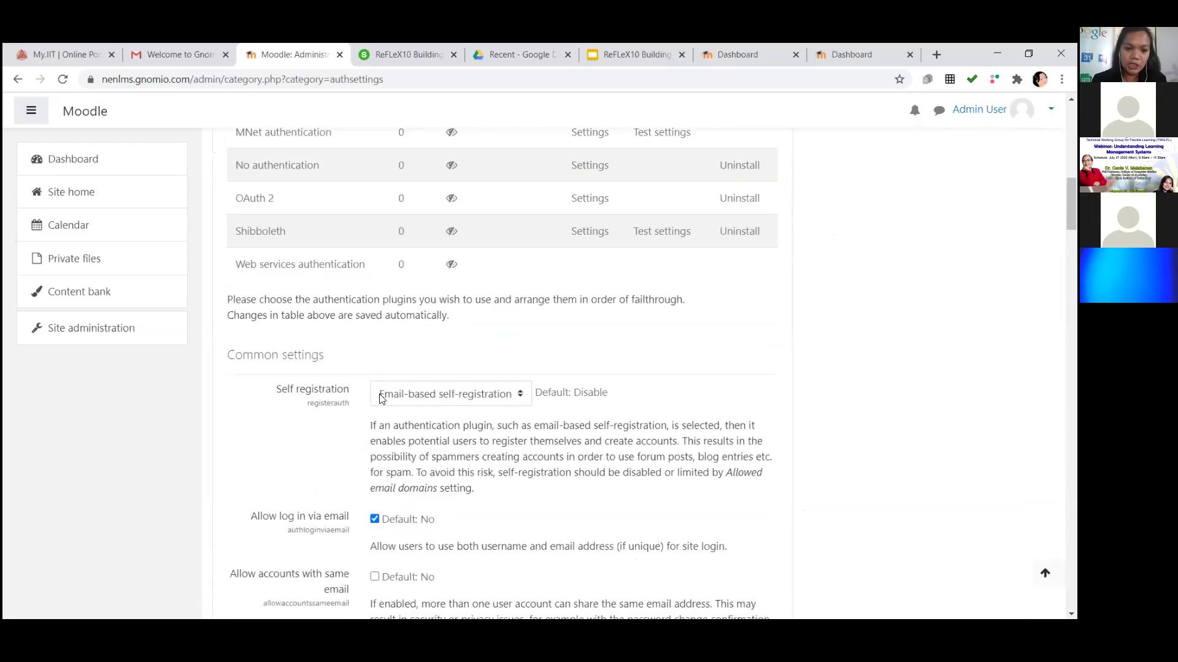
# Step: Check the self-registration, email login and user field lock settings in the Authentication category and save the changes
pyautogui.click(317, 391)
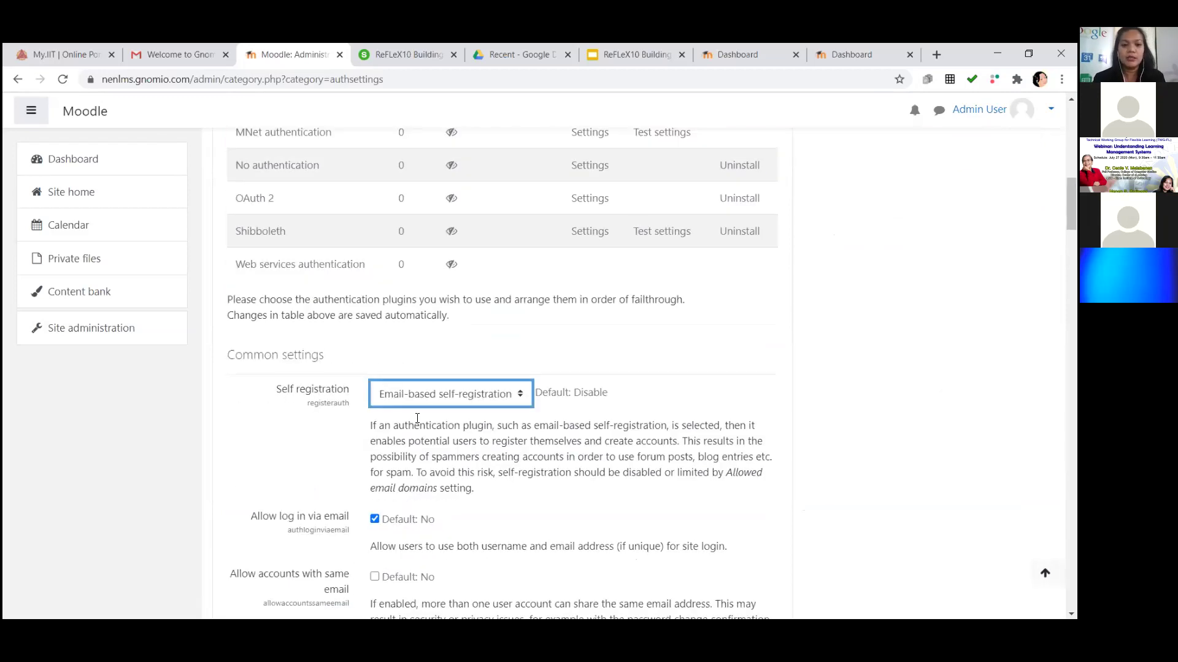
pyautogui.click(276, 459)
pyautogui.scroll(-1, 276, 462)
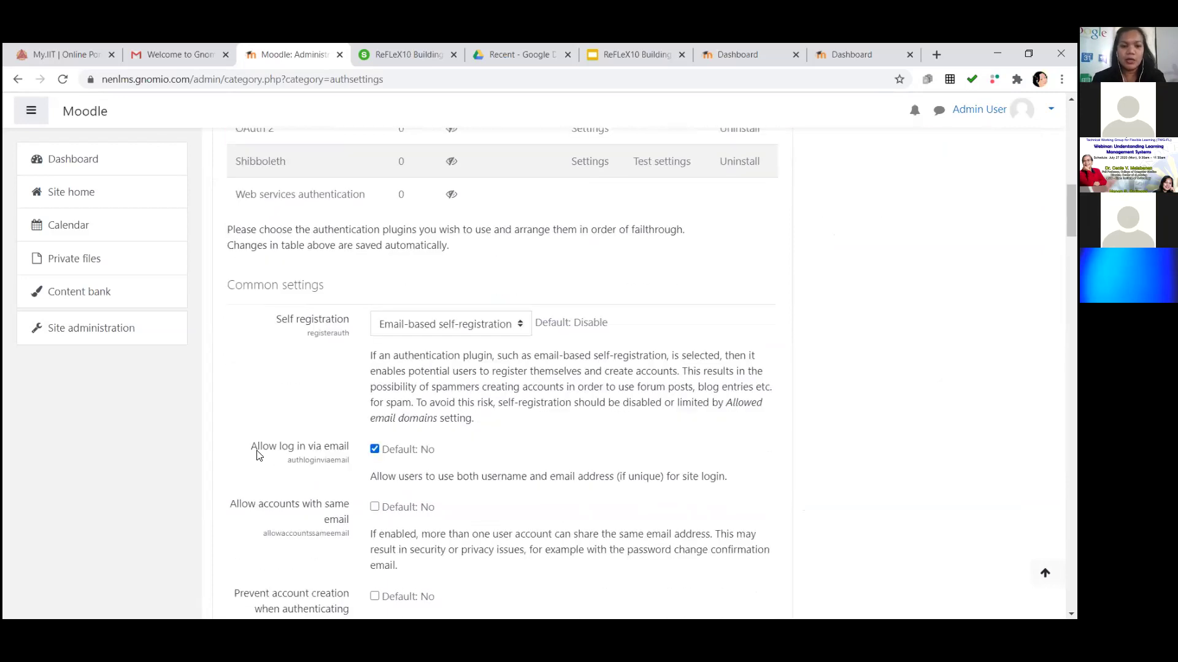
pyautogui.scroll(-5, 534, 460)
pyautogui.scroll(-18, 541, 461)
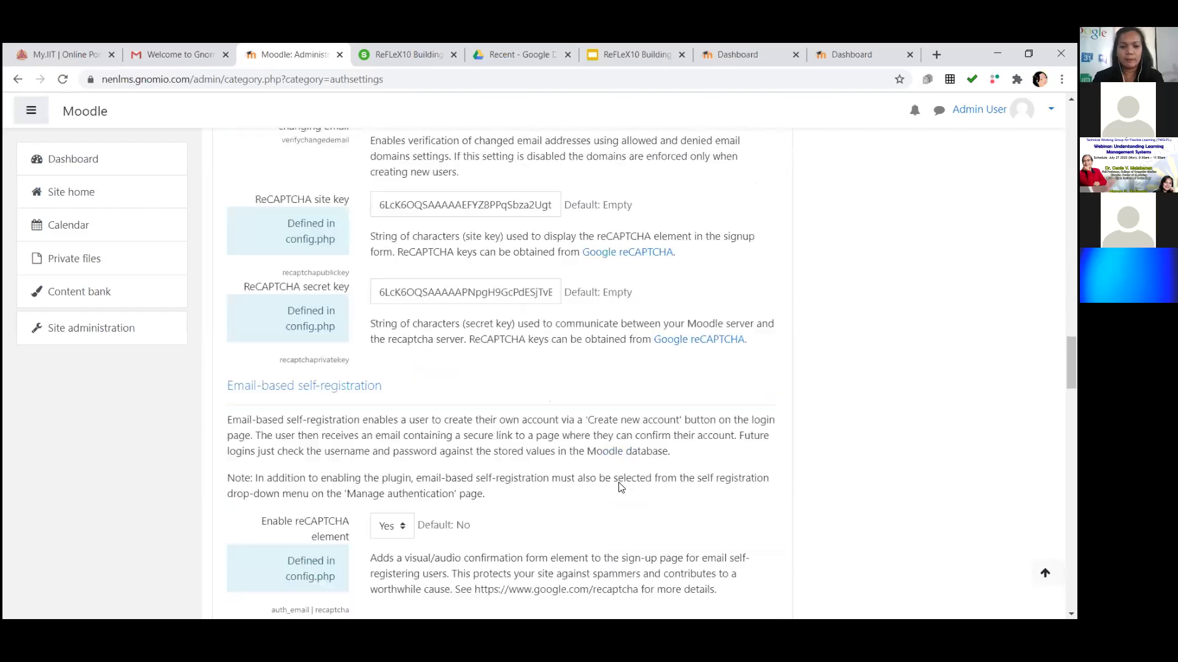
pyautogui.scroll(-20, 621, 488)
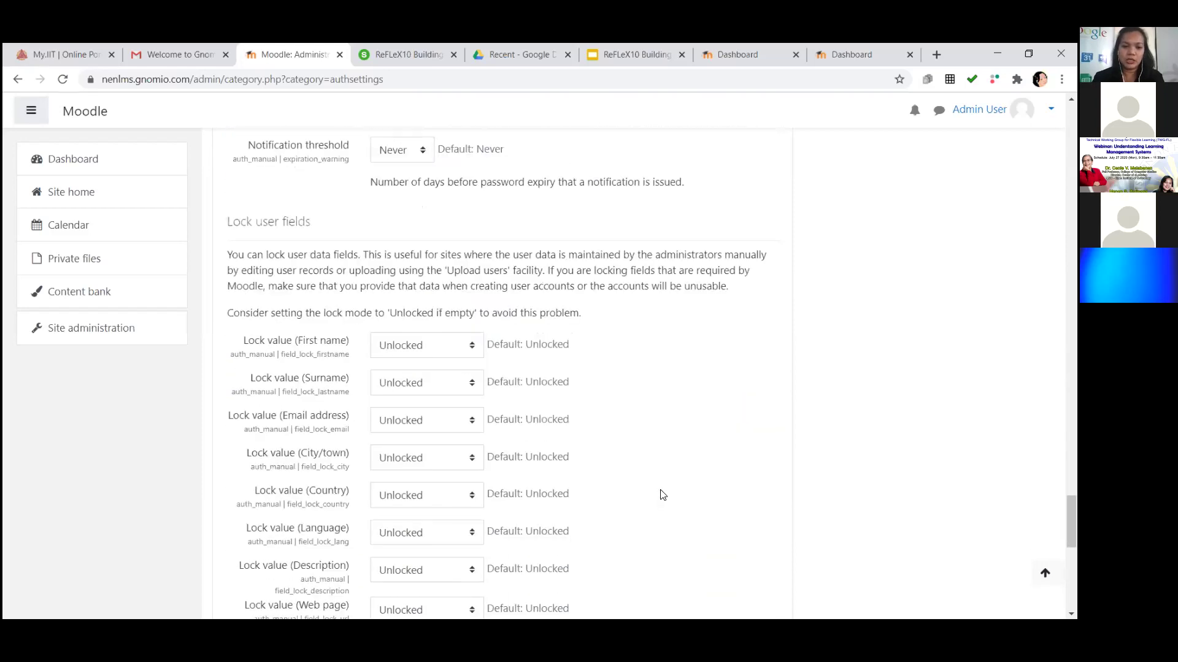
pyautogui.scroll(-10, 638, 487)
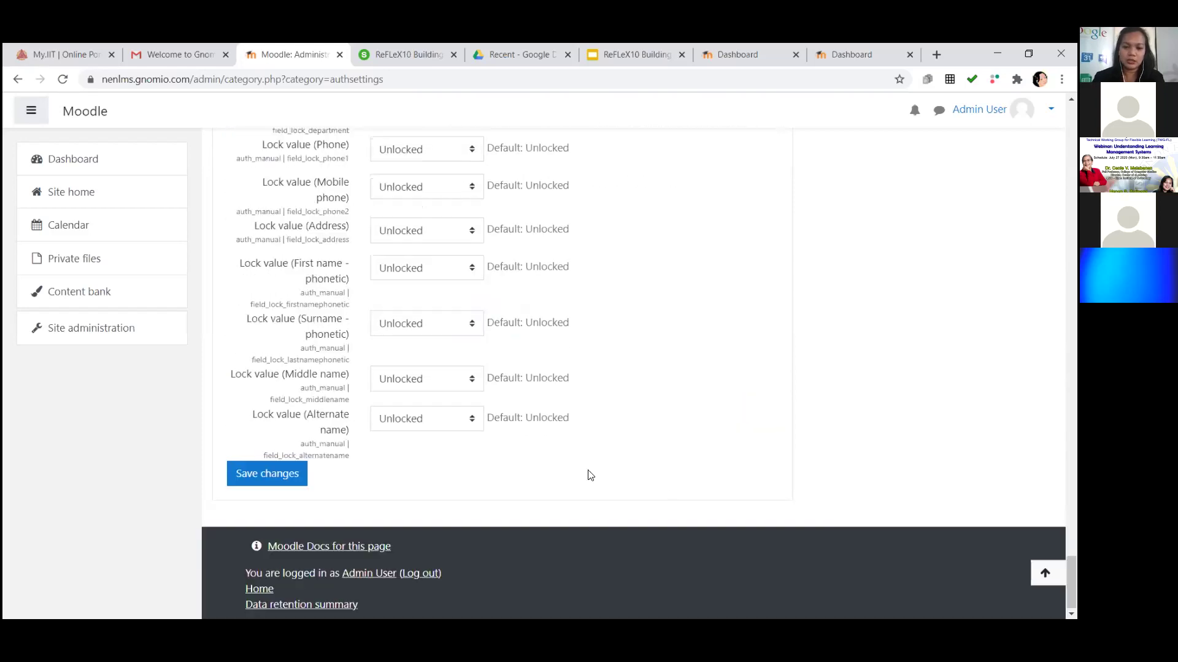
pyautogui.click(274, 480)
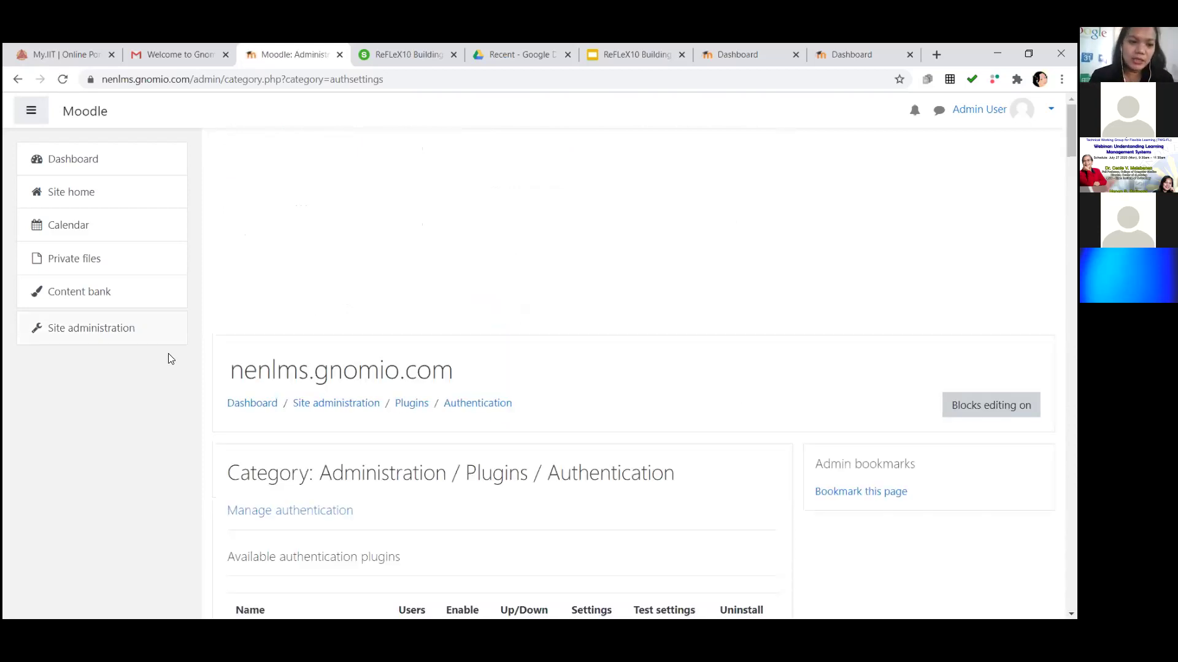
# Step: Return to the Site administration overview and glance over its general options
pyautogui.click(105, 331)
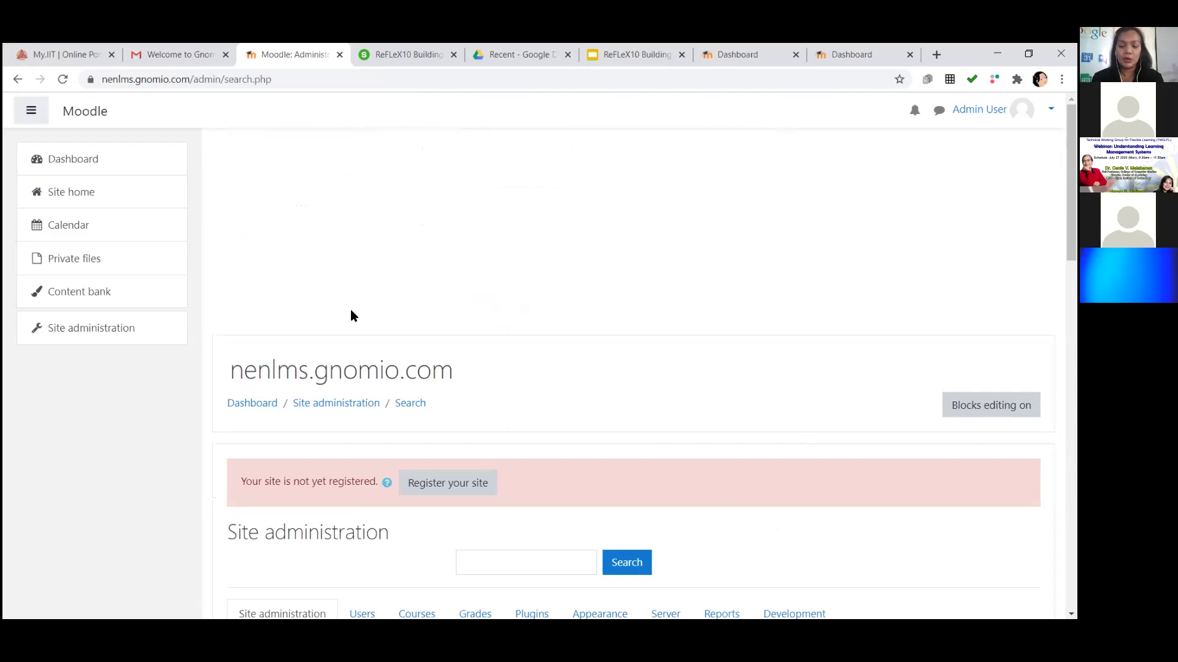
pyautogui.scroll(-3, 412, 305)
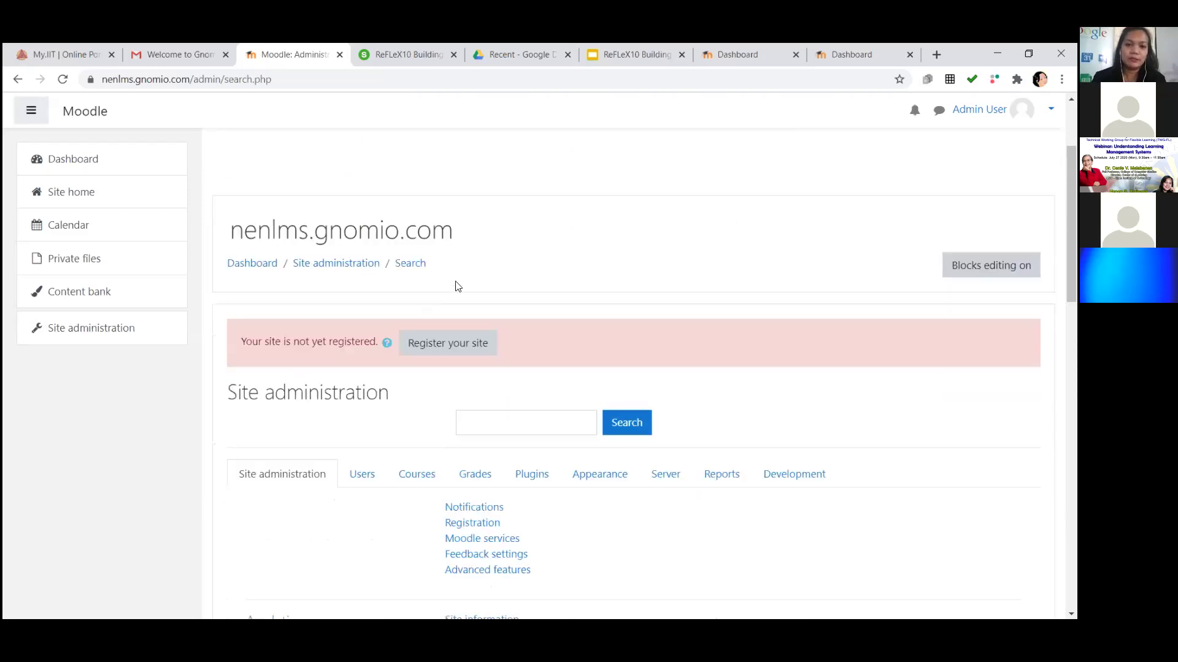
pyautogui.scroll(3, 455, 284)
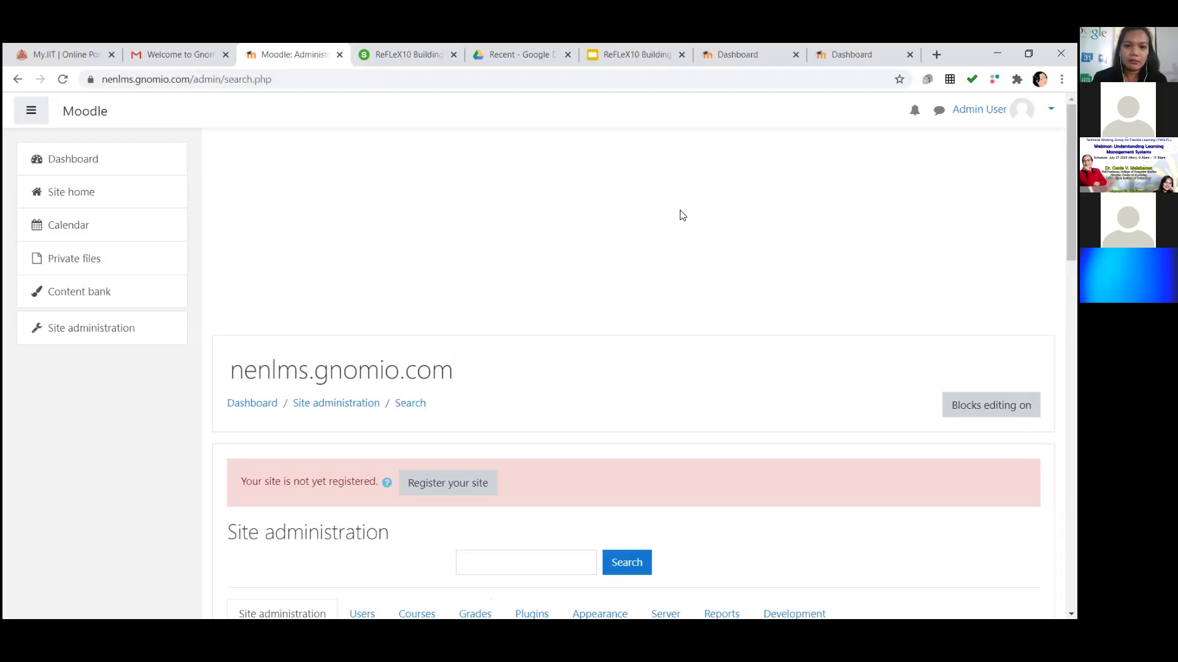
# Step: Switch to the Google Slides presentation and advance from Creating a course to the user spreadsheet example on the Managing Learners slide
pyautogui.click(626, 61)
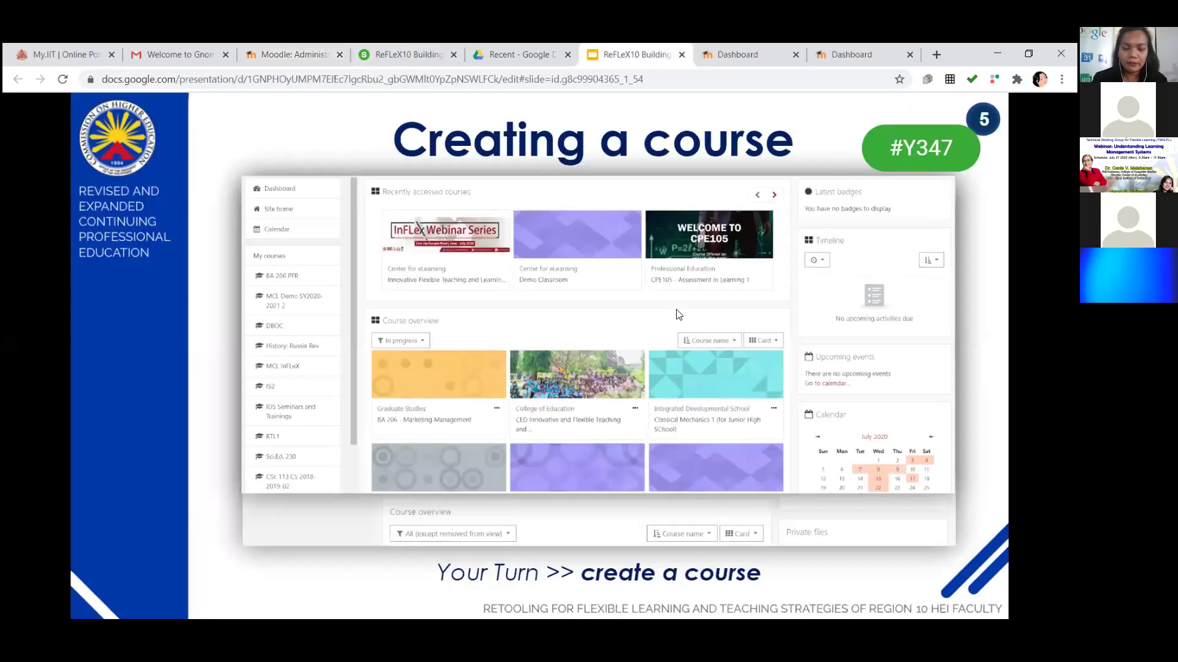
pyautogui.press('Right')
pyautogui.press('Right')
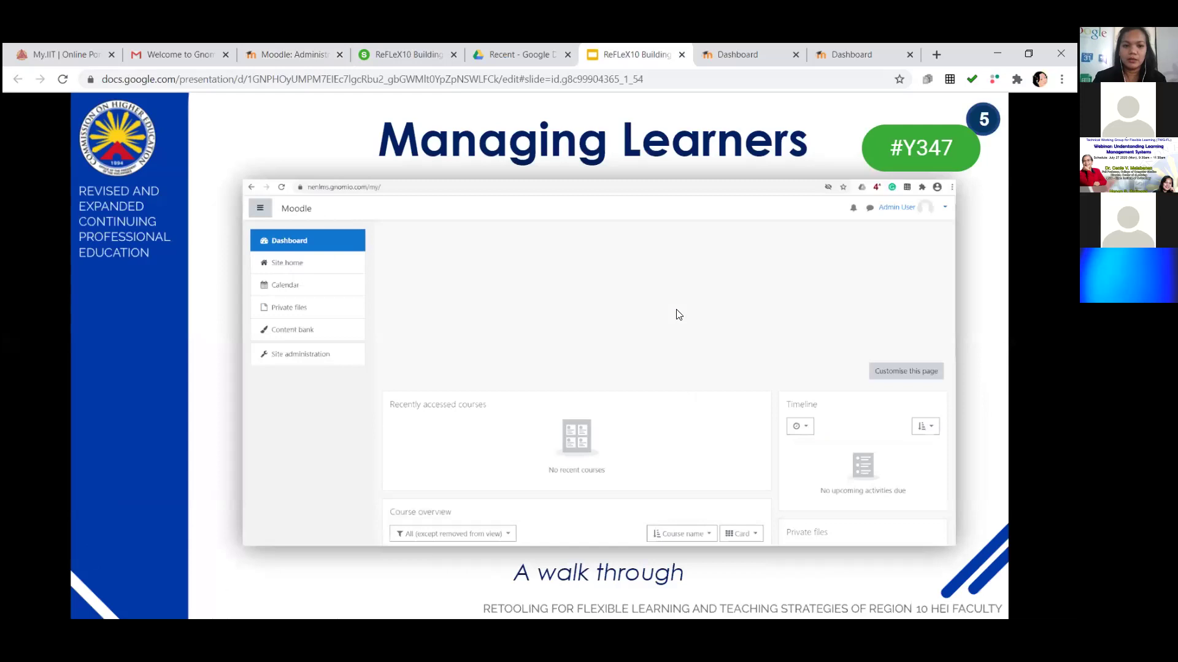
pyautogui.press('Right')
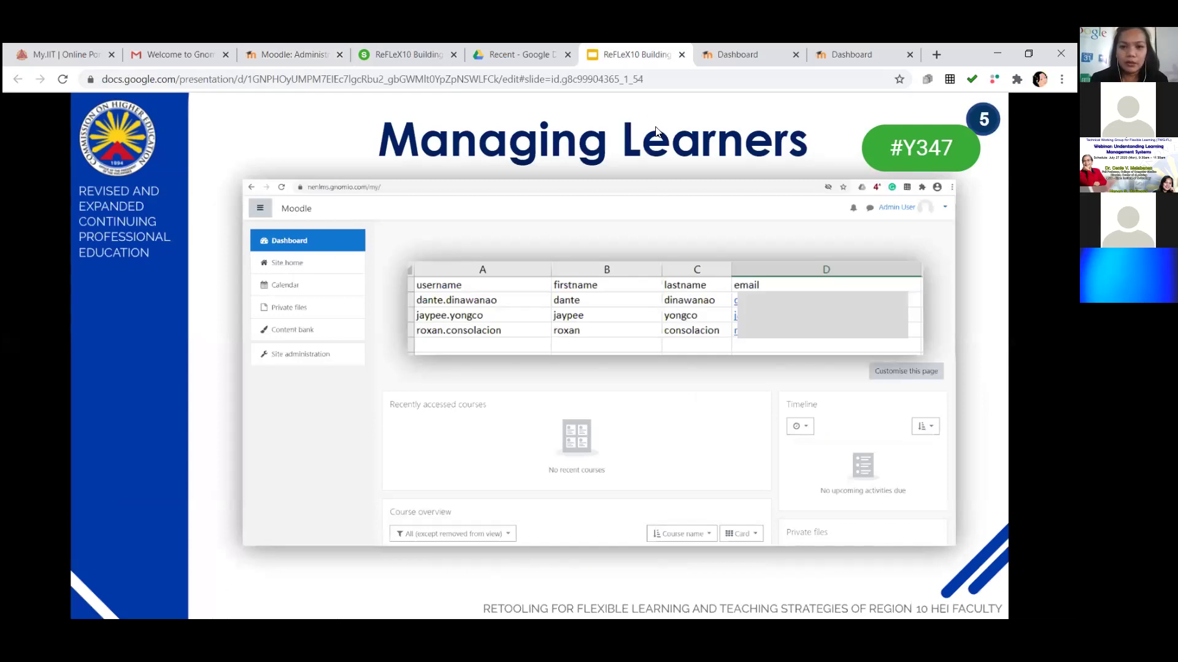
# Step: Switch back to Moodle's Site administration and open the Users section with its Accounts and Permissions options
pyautogui.click(256, 60)
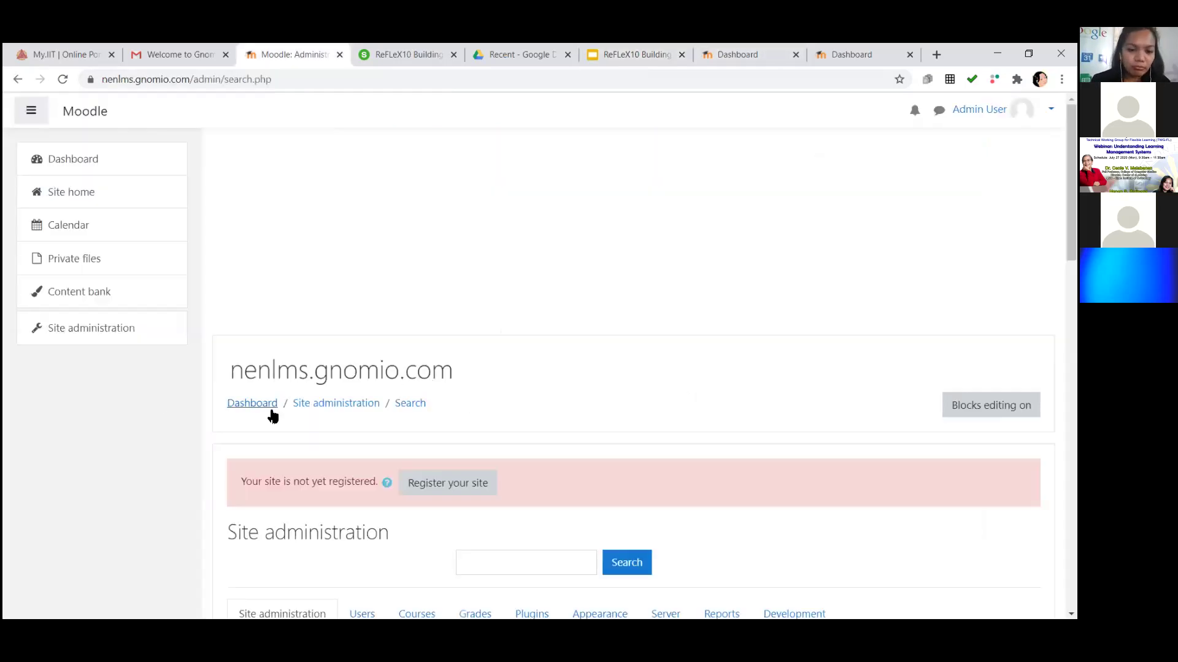
pyautogui.scroll(-2, 268, 414)
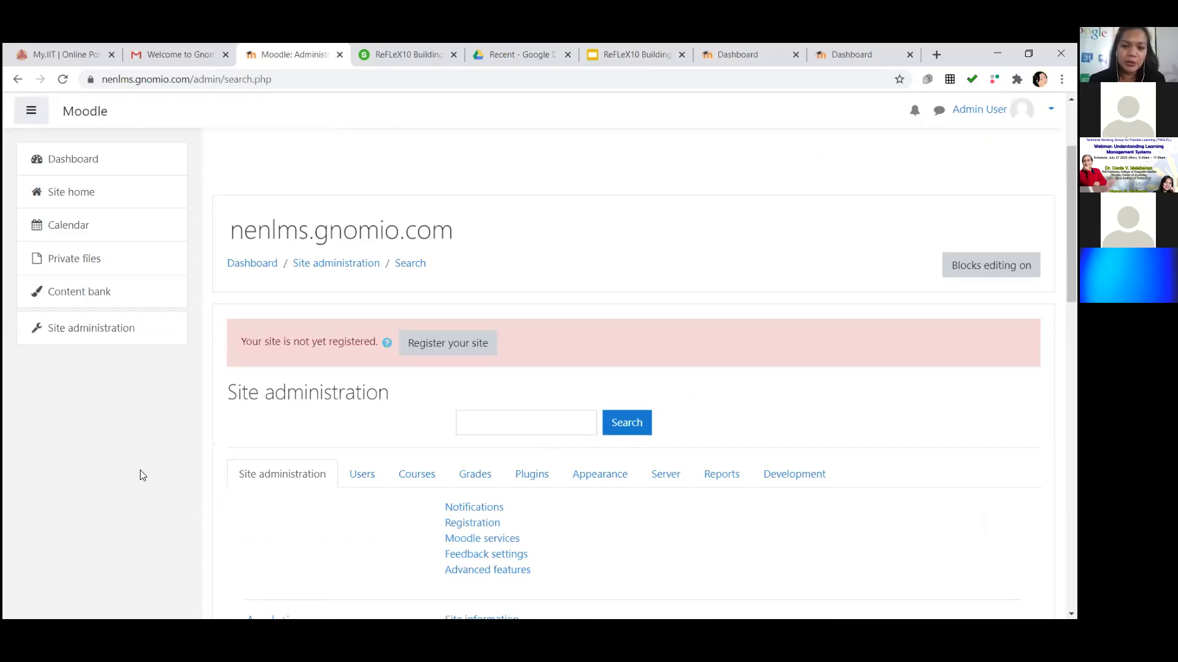
pyautogui.click(361, 476)
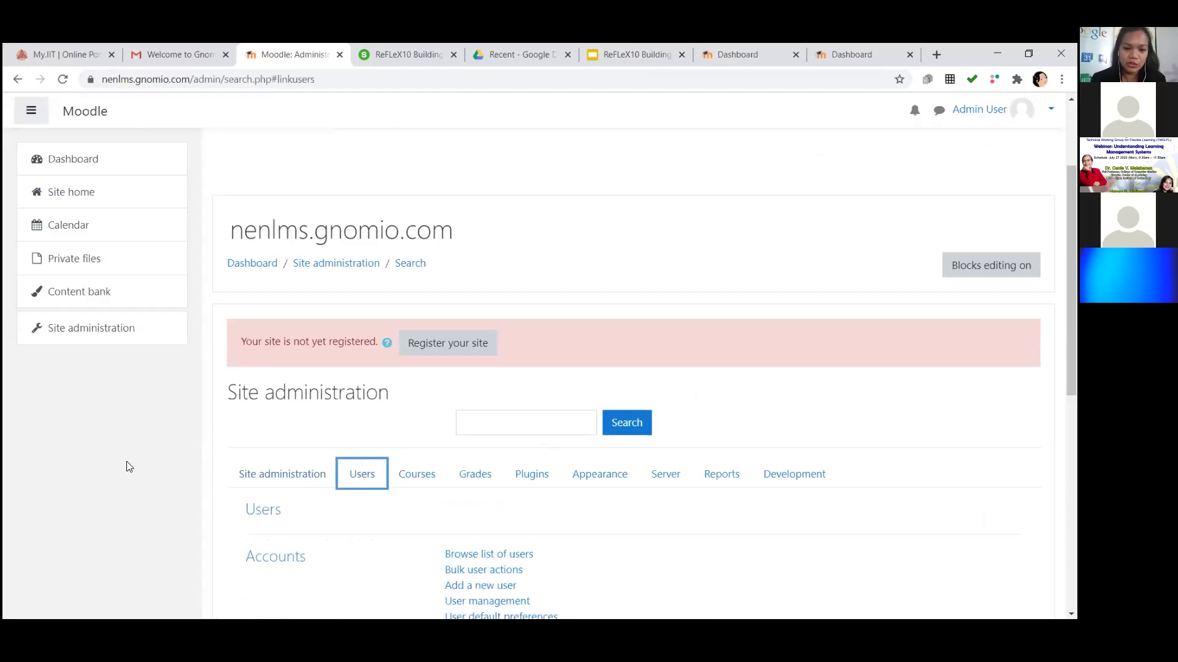
pyautogui.scroll(-4, 1071, 276)
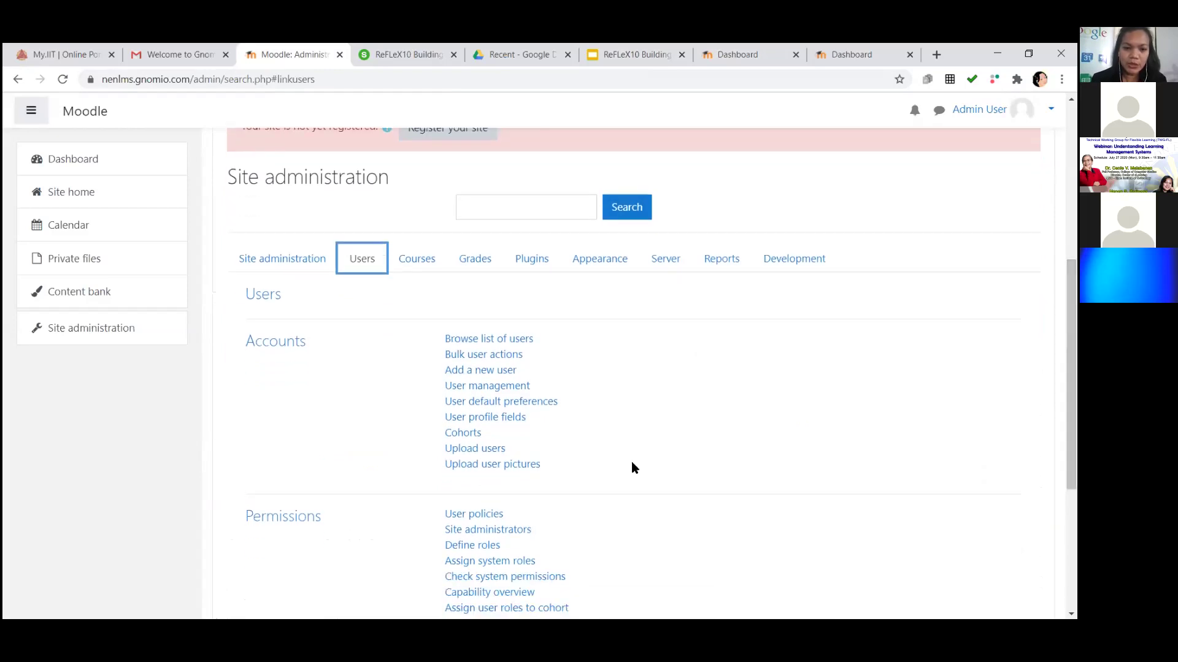
# Step: Open the Upload users page from the Accounts options and download the example.csv sample file
pyautogui.scroll(-1, 791, 396)
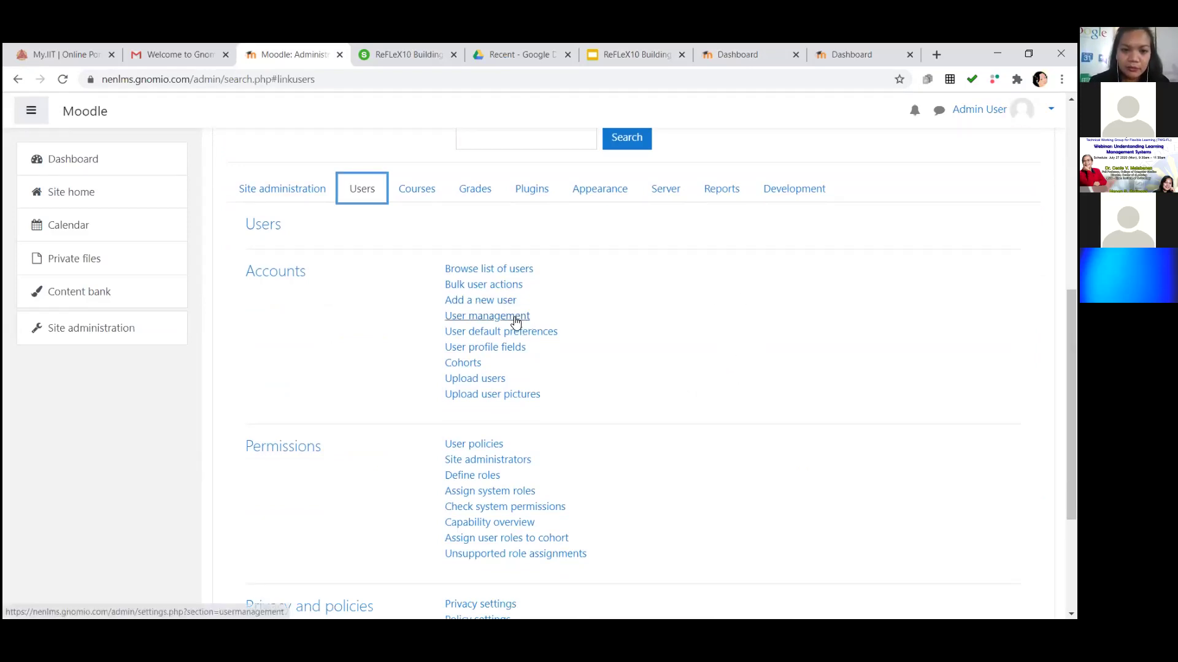
pyautogui.click(482, 384)
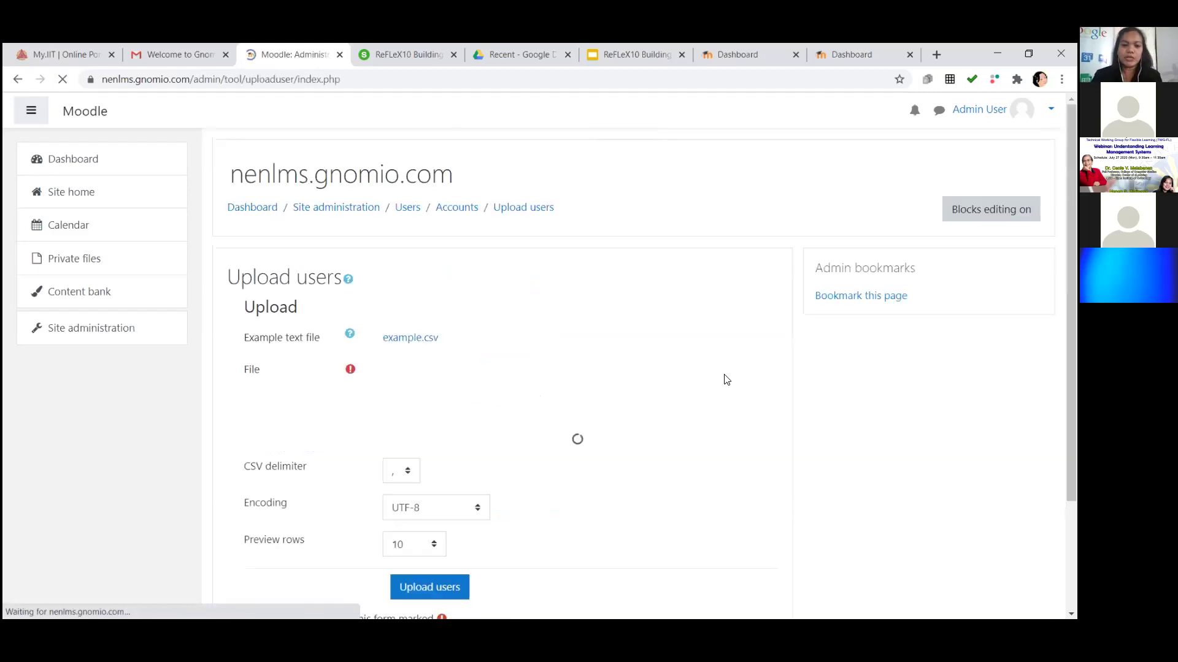
pyautogui.scroll(-1, 652, 368)
pyautogui.scroll(1, 651, 368)
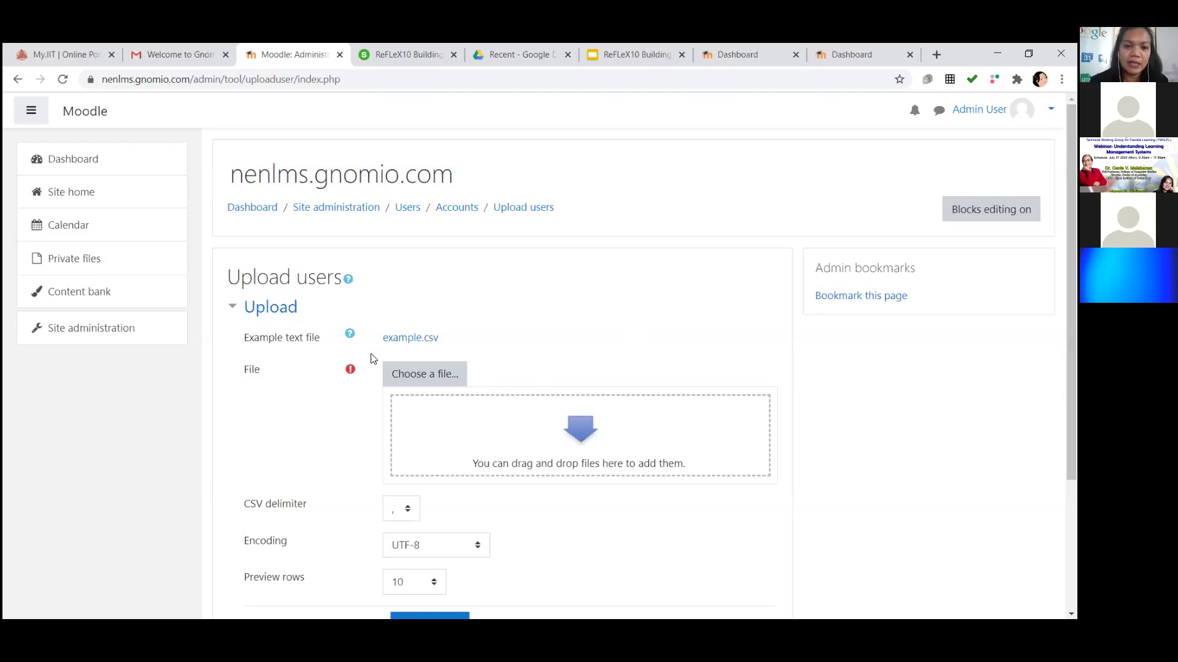
pyautogui.click(431, 337)
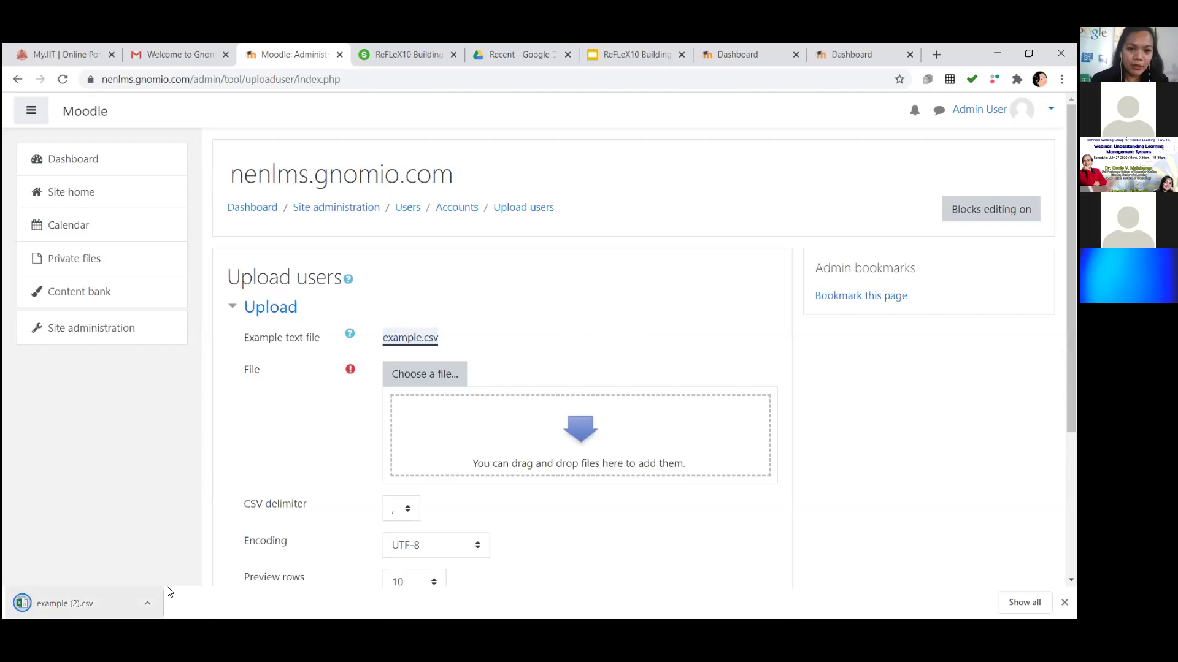
pyautogui.click(167, 589)
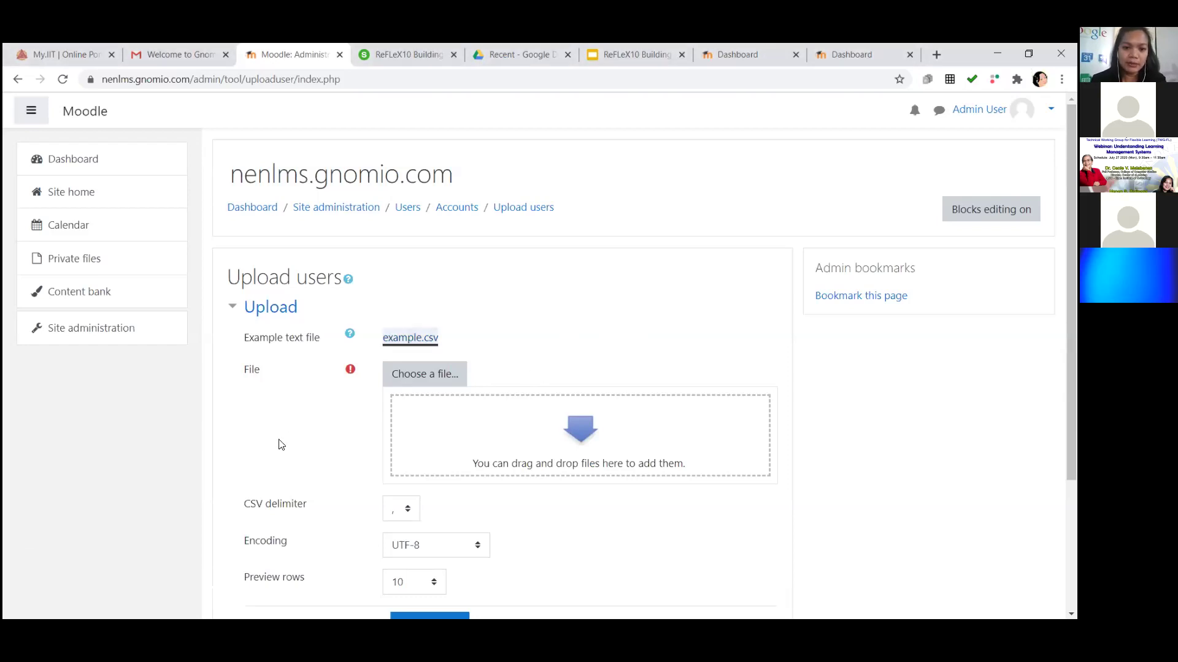
# Step: Look over the upload form's file, CSV delimiter, encoding and preview rows settings, and return to the Dashboard
pyautogui.scroll(-2, 709, 460)
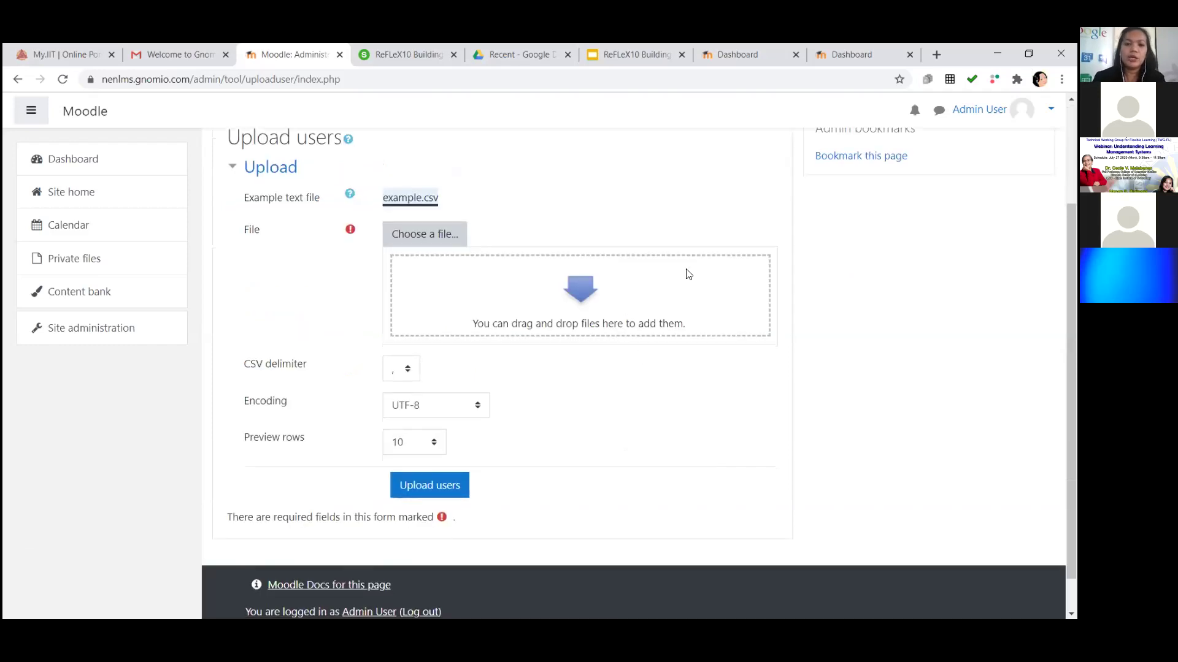
pyautogui.click(296, 292)
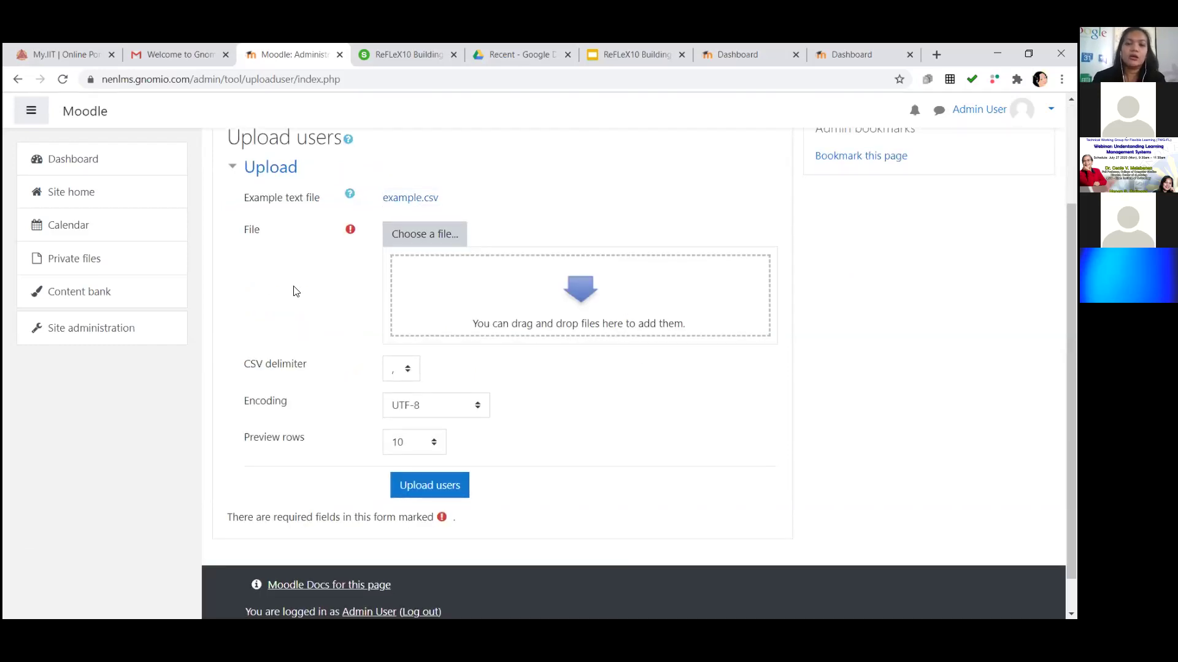
pyautogui.scroll(1, 378, 334)
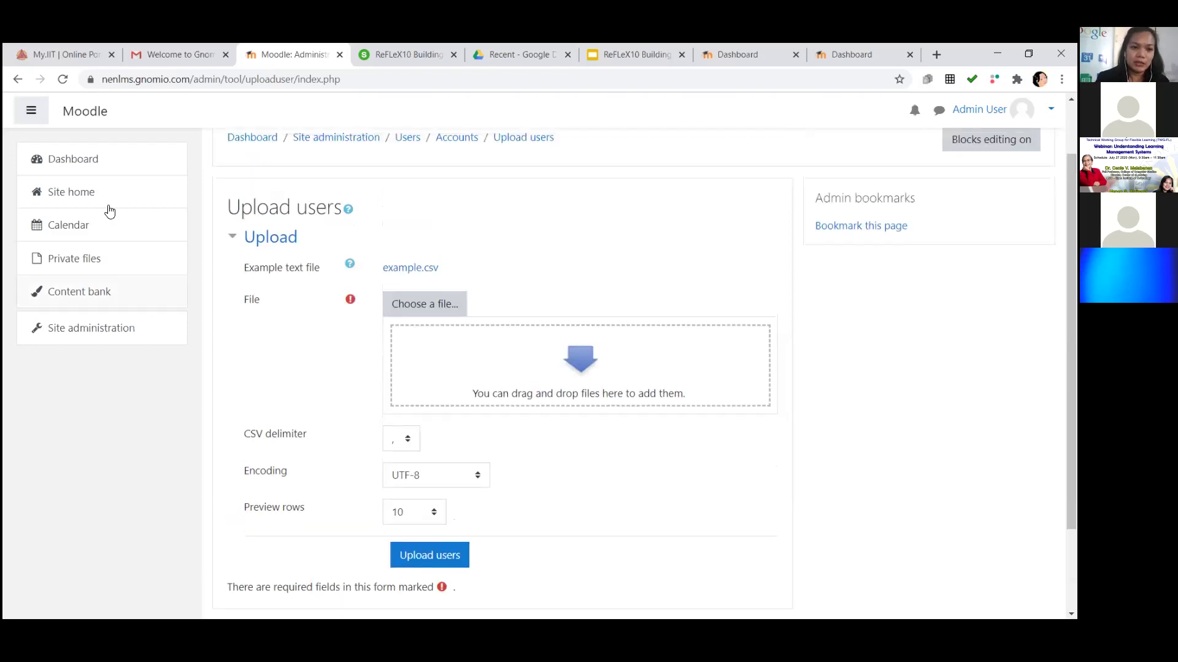
pyautogui.click(76, 164)
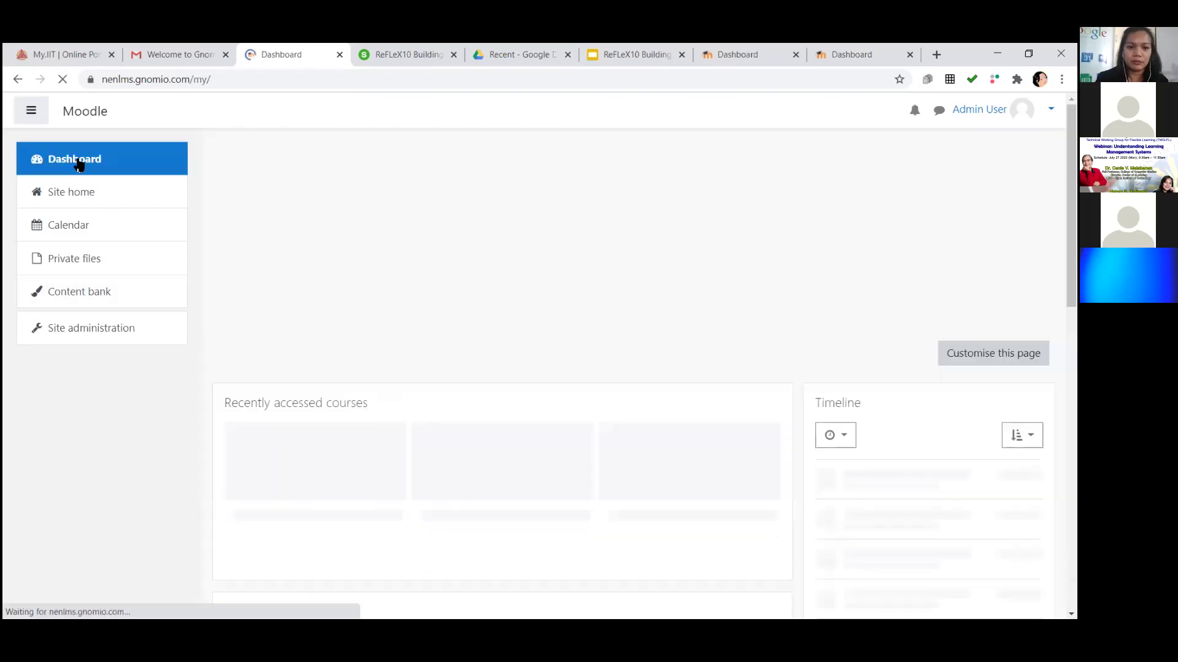